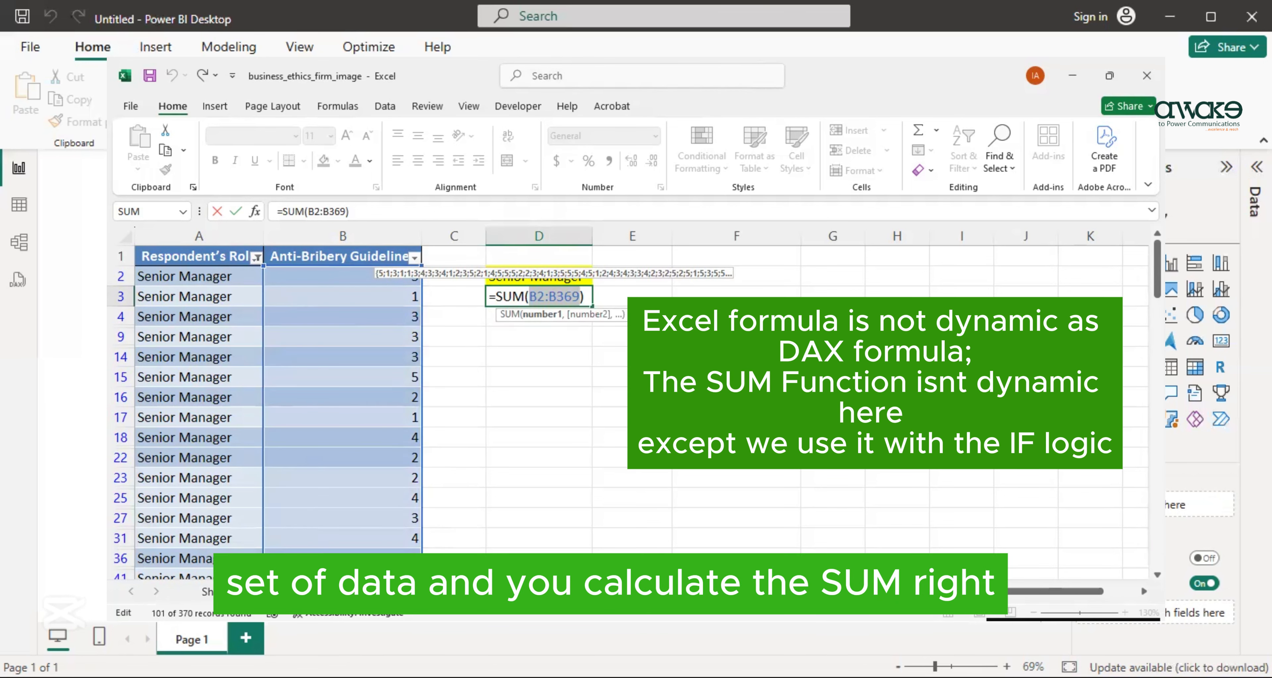
- Remove the Senior Manager filter from the Respondent's Role column so all roles are included, and switch to Power BI Desktop
{"action": "left_click", "coordinate": [550, 294]}
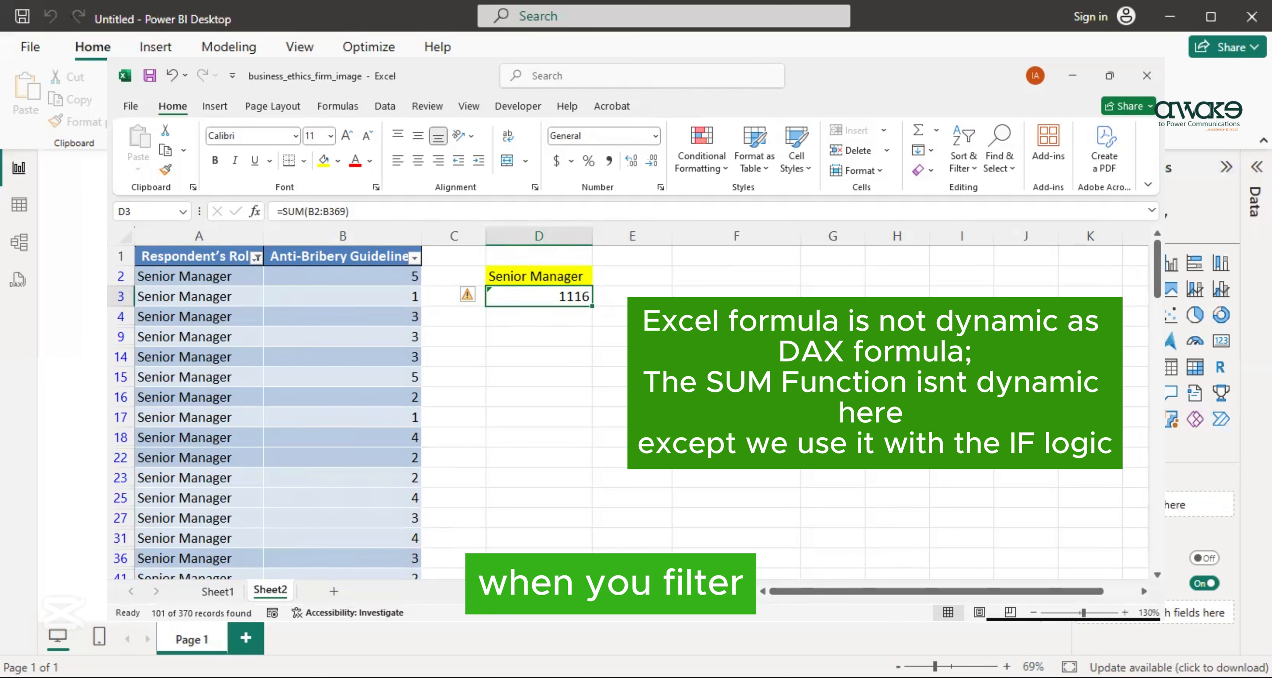
{"action": "left_click", "coordinate": [255, 258]}
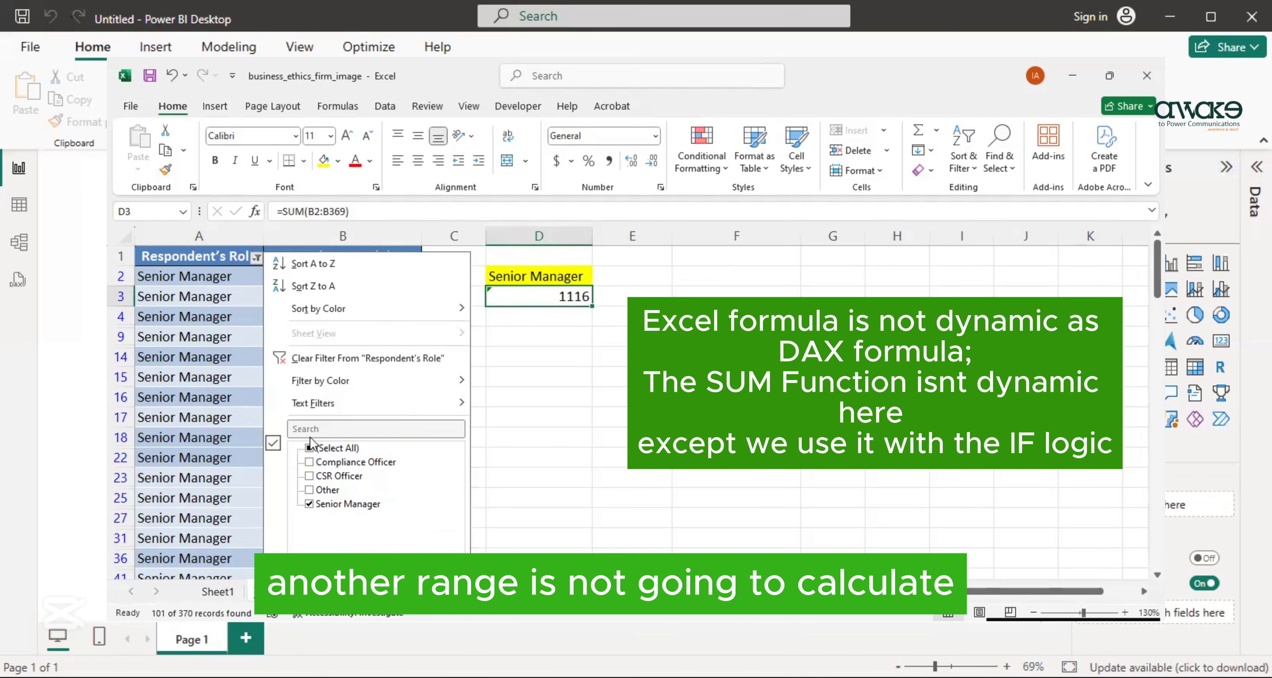
{"action": "left_click", "coordinate": [391, 591]}
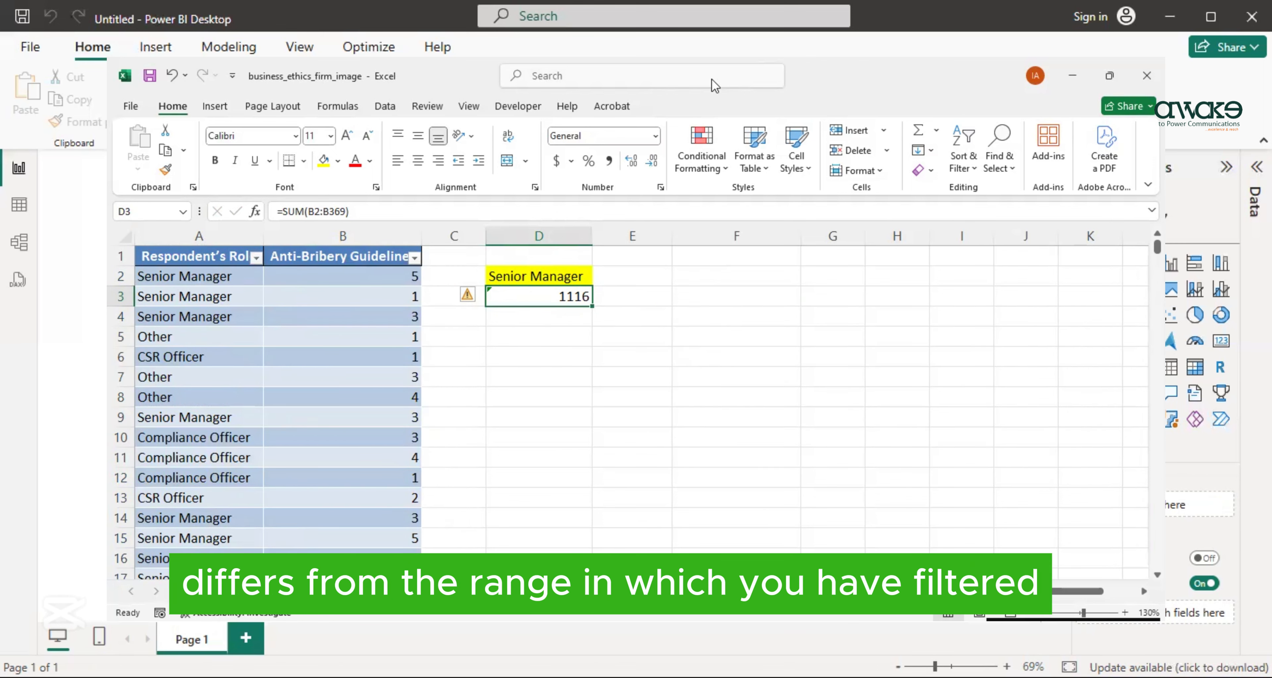
{"action": "key", "text": "alt+Tab"}
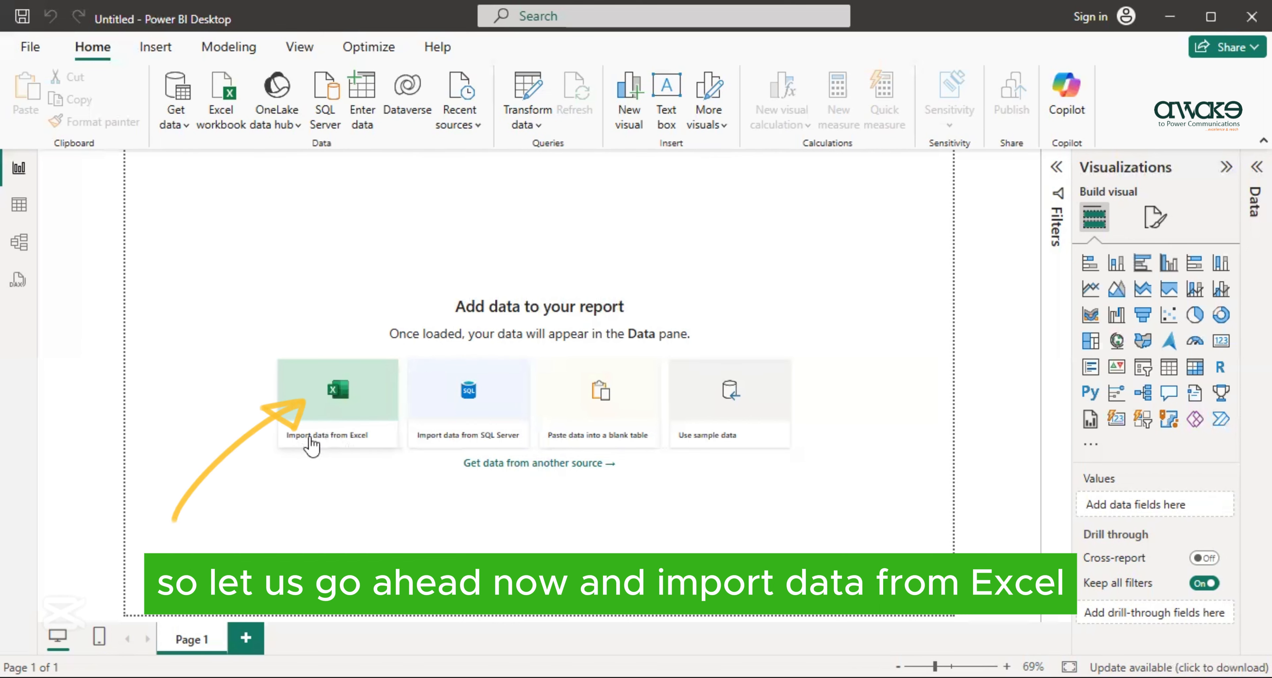
- Start an Excel data import, browse to the Power BI folder on the Desktop, and list all file types
{"action": "left_click", "coordinate": [338, 435]}
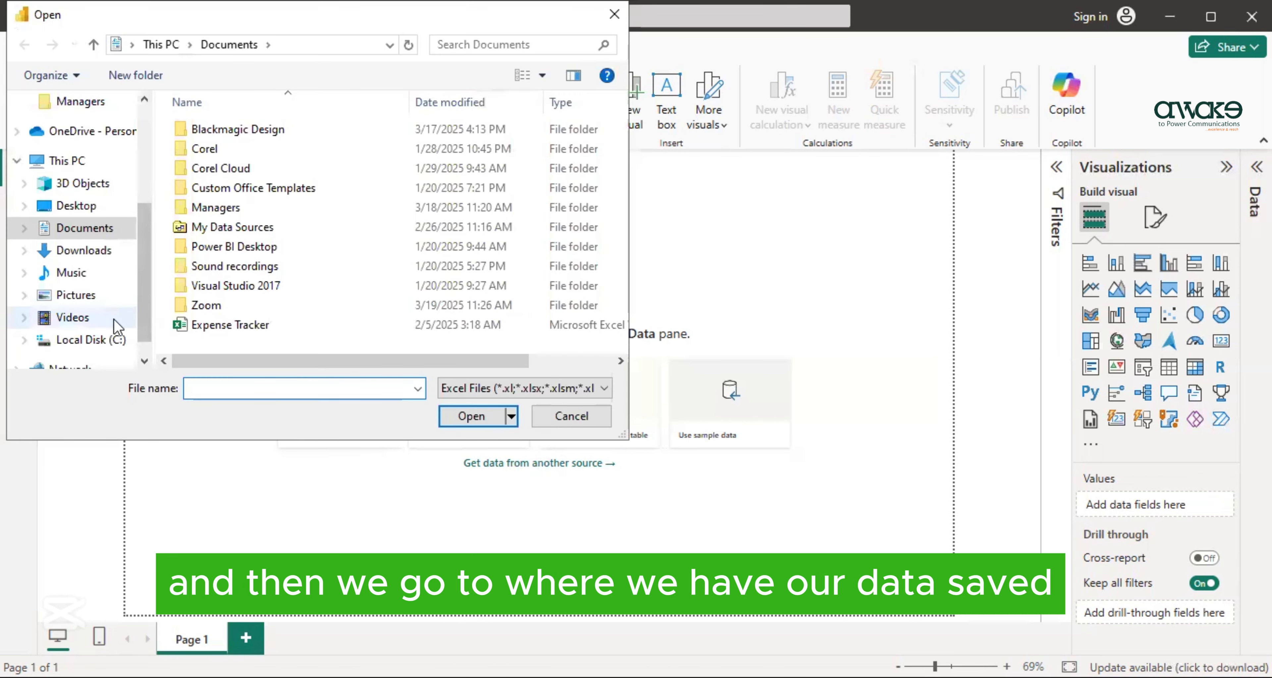
{"action": "left_click", "coordinate": [69, 206]}
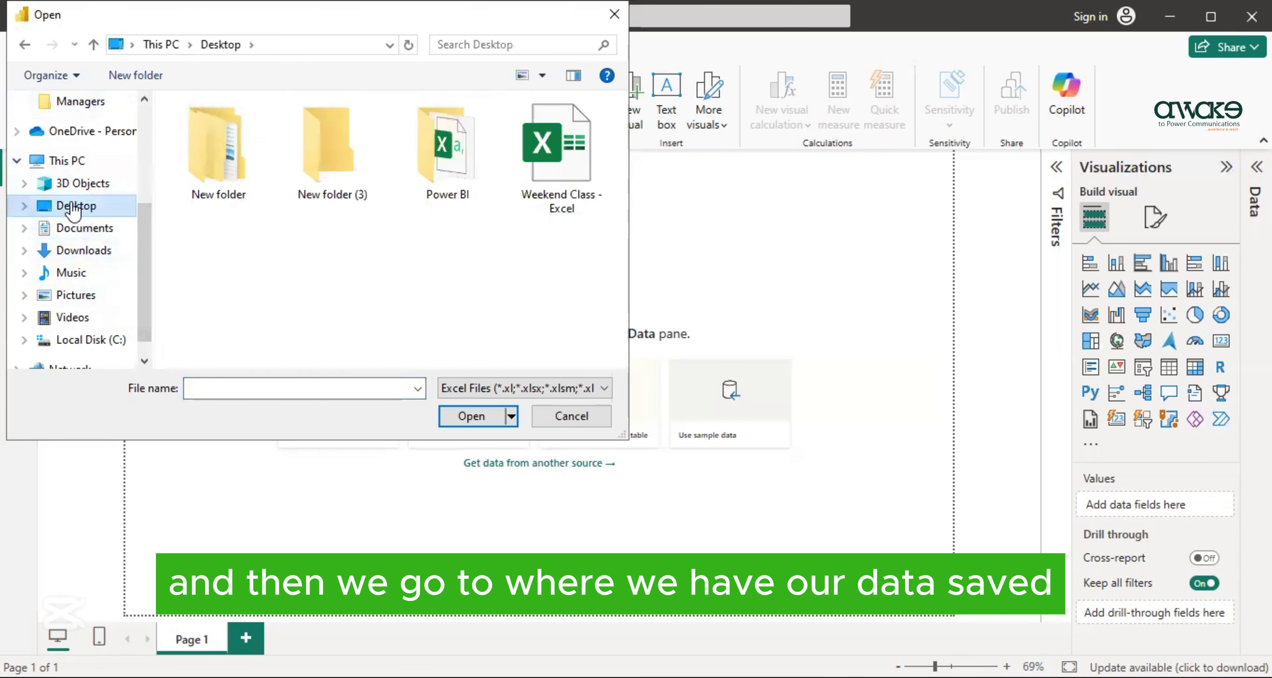
{"action": "left_click", "coordinate": [432, 178]}
{"action": "double_click", "coordinate": [432, 178]}
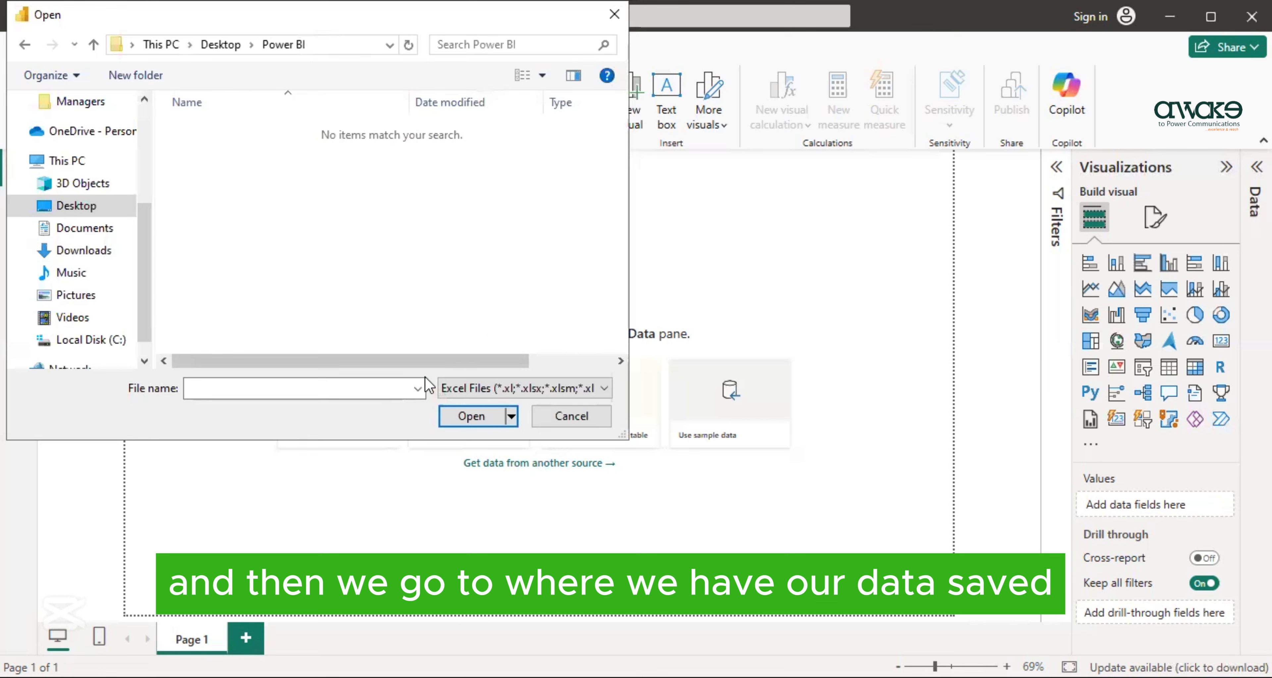
{"action": "left_click", "coordinate": [611, 391]}
{"action": "left_click", "coordinate": [577, 414]}
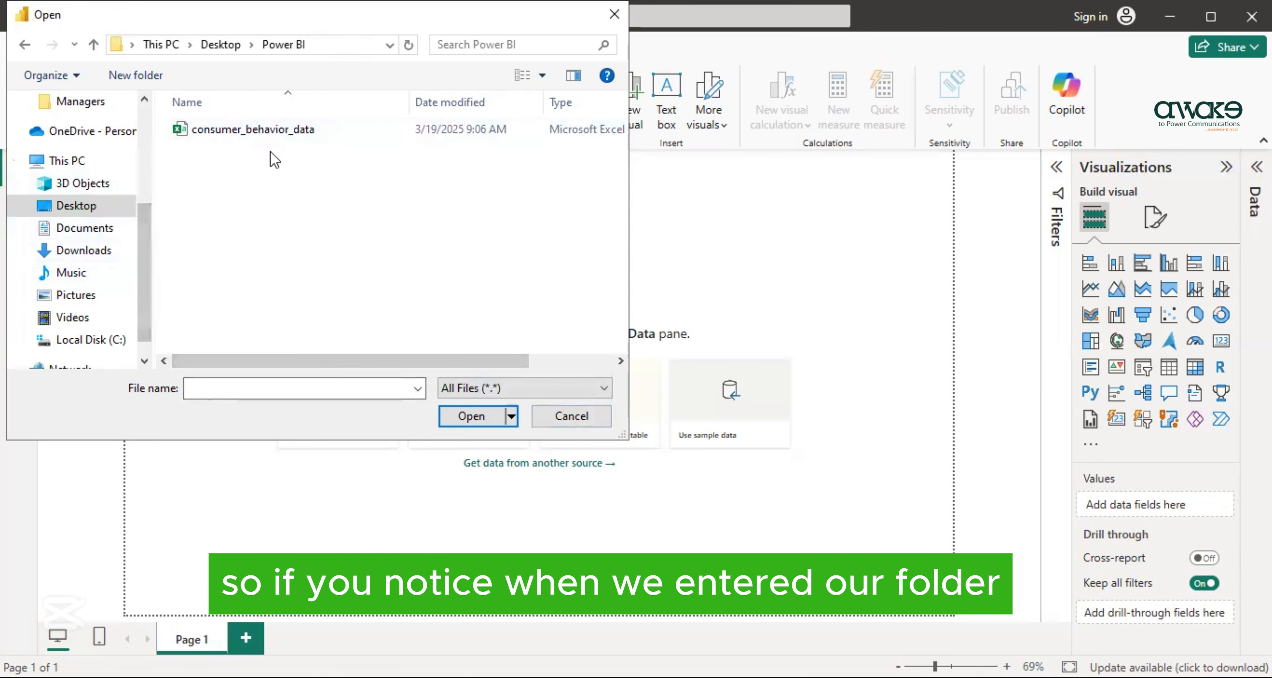
- Switch the file type filter to Excel Files and back to All Files (*.*)
{"action": "left_click", "coordinate": [588, 389]}
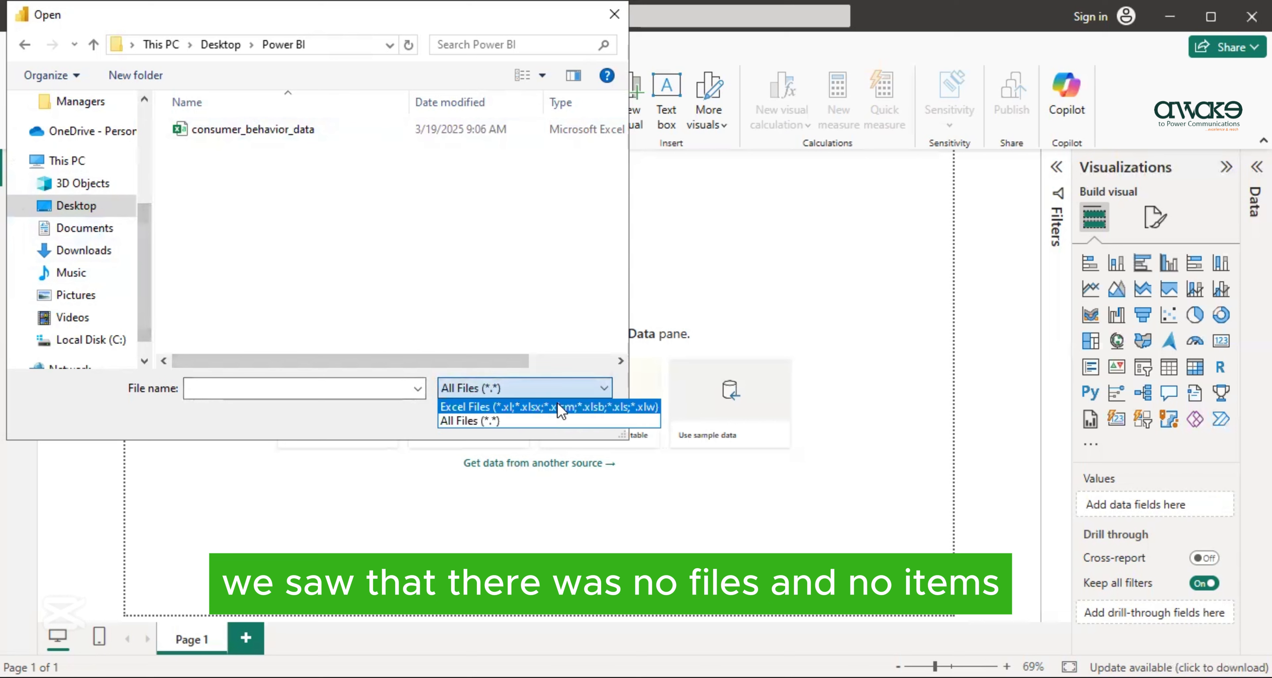
{"action": "left_click", "coordinate": [561, 408]}
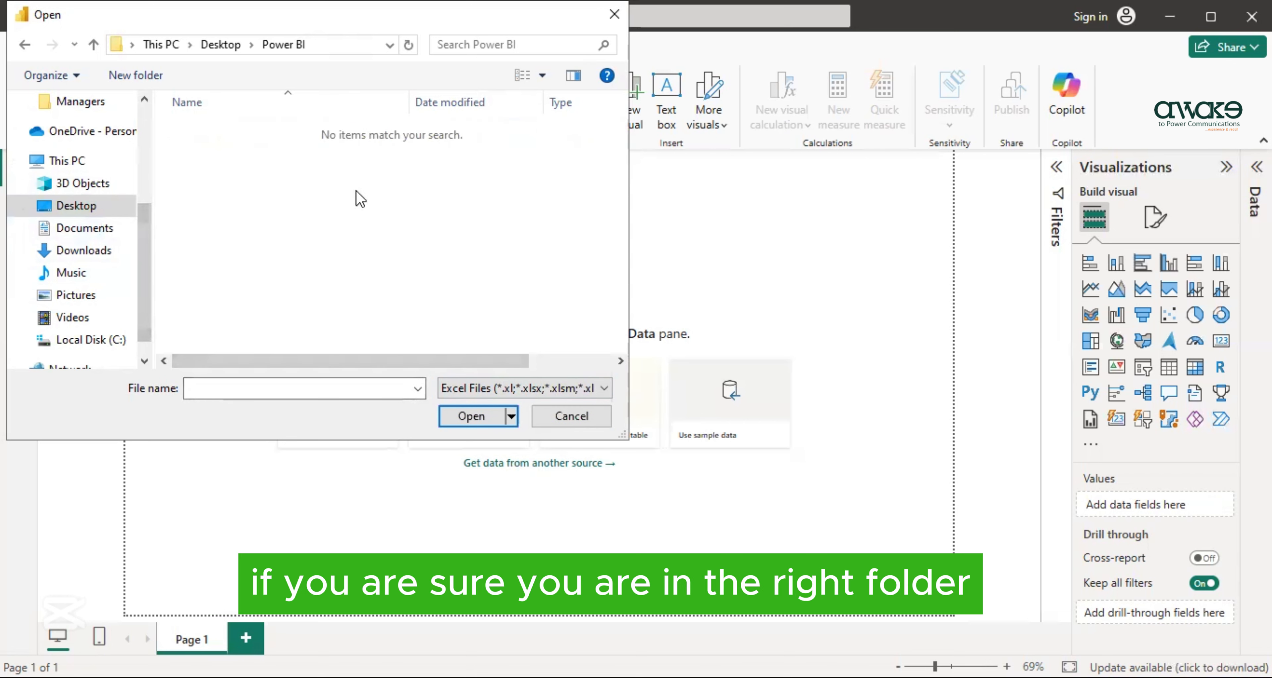
{"action": "left_click", "coordinate": [573, 393]}
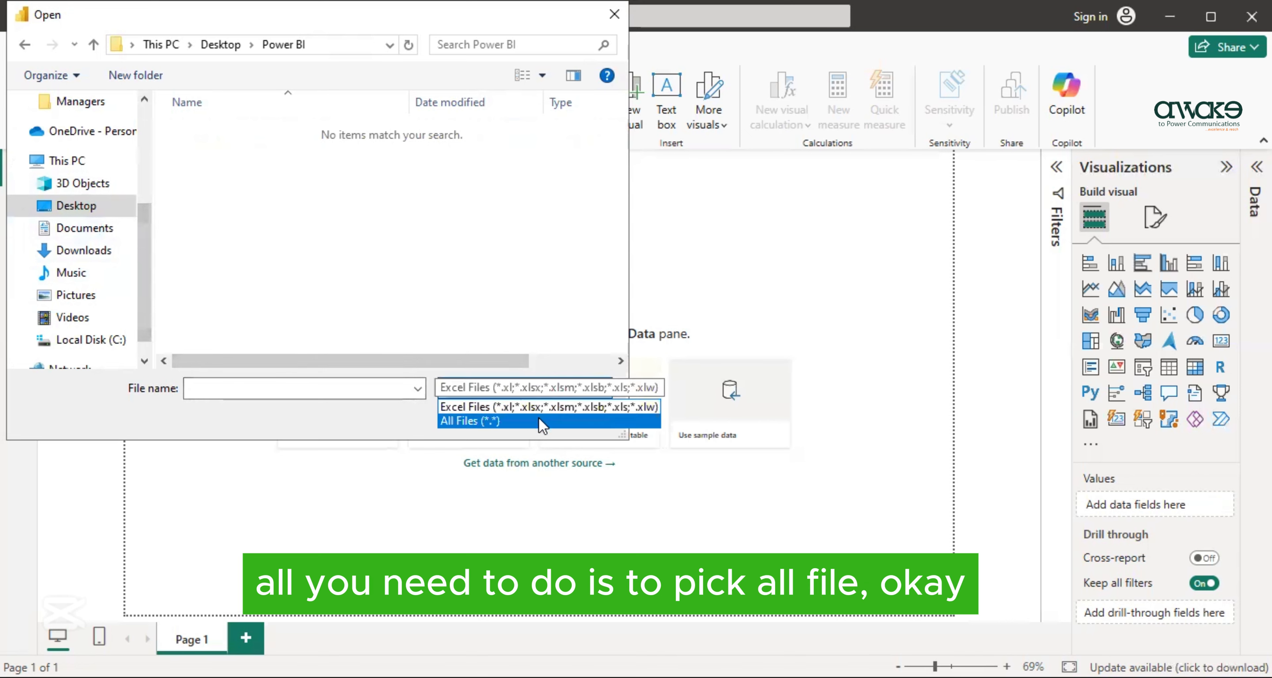
{"action": "left_click", "coordinate": [542, 422]}
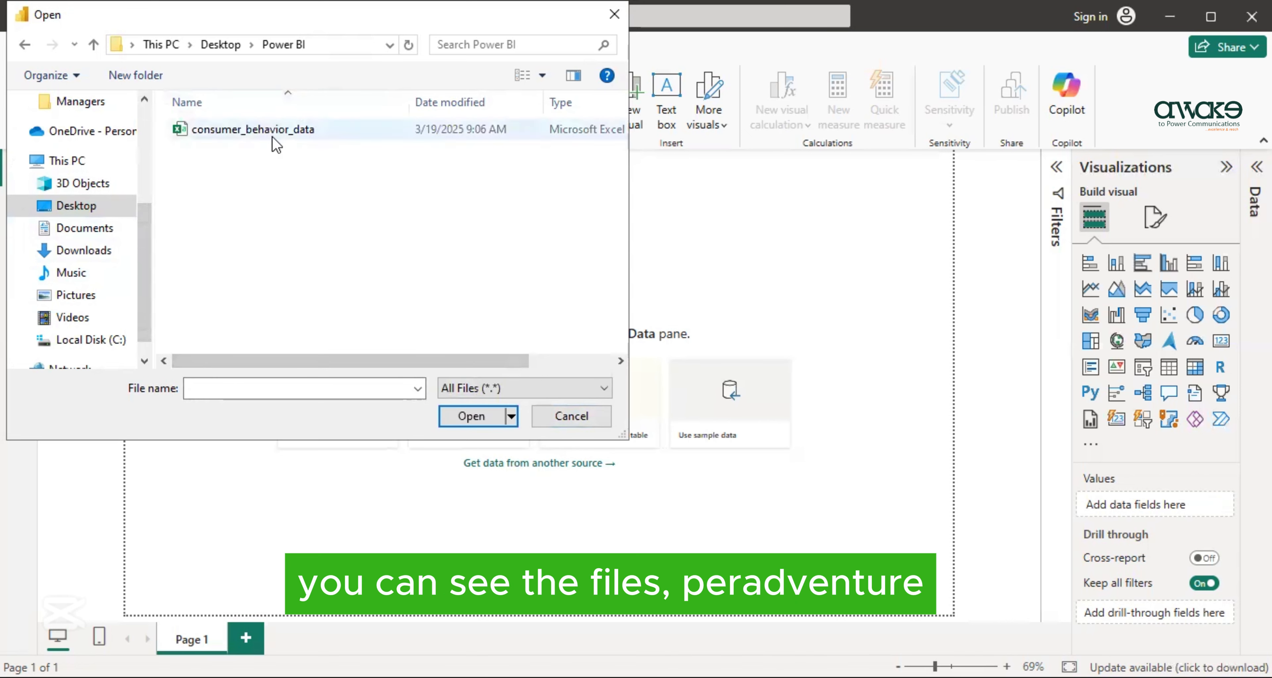
{"action": "left_click", "coordinate": [595, 394]}
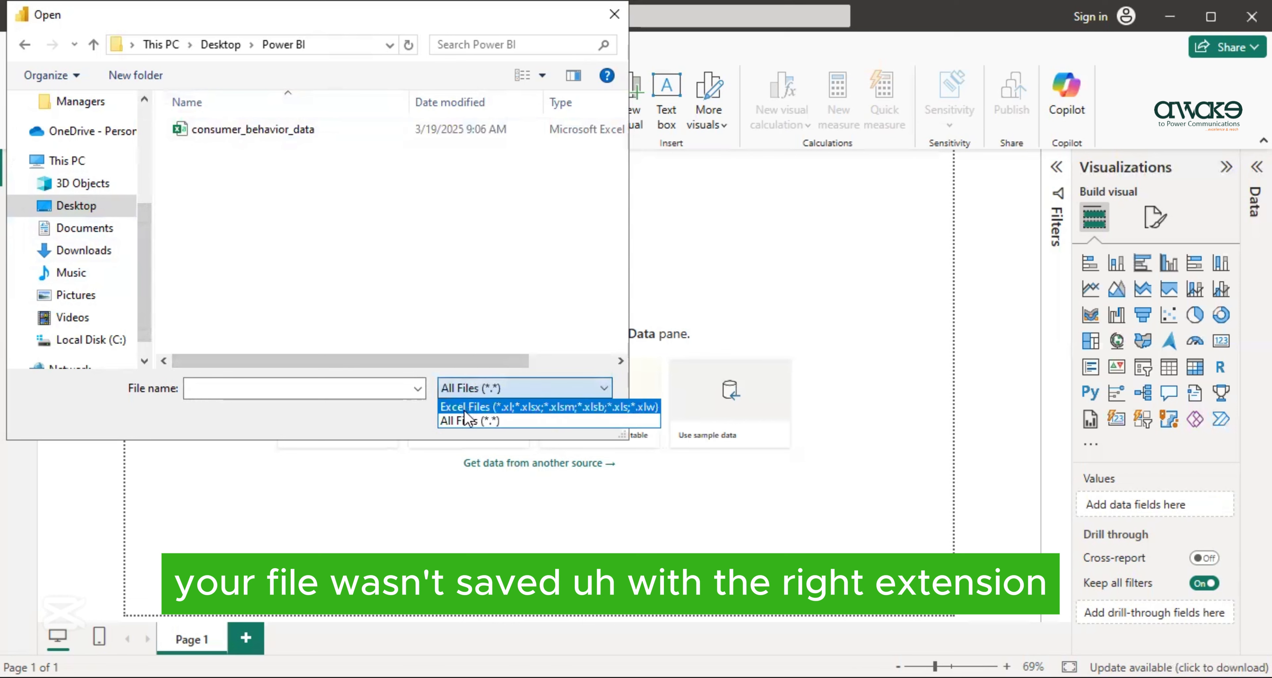
{"action": "left_click", "coordinate": [521, 422]}
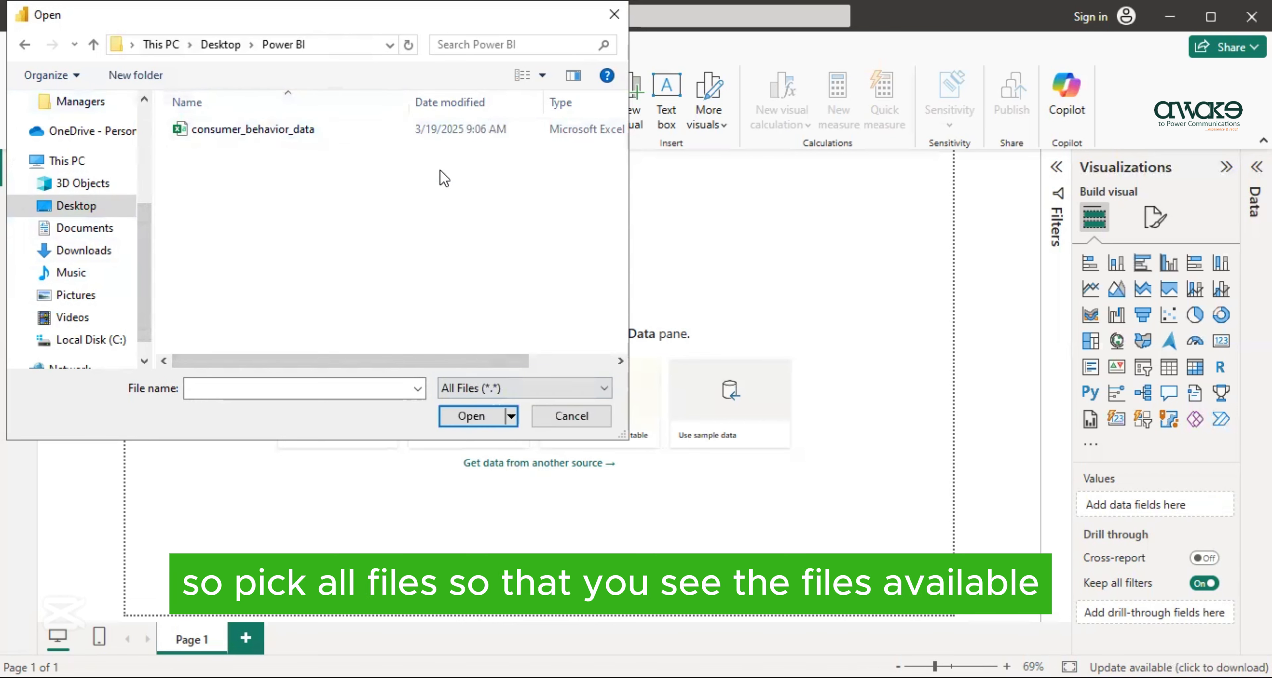
- Open the consumer_behavior_data file, preview its columns, and load it into the report
{"action": "left_click", "coordinate": [351, 136]}
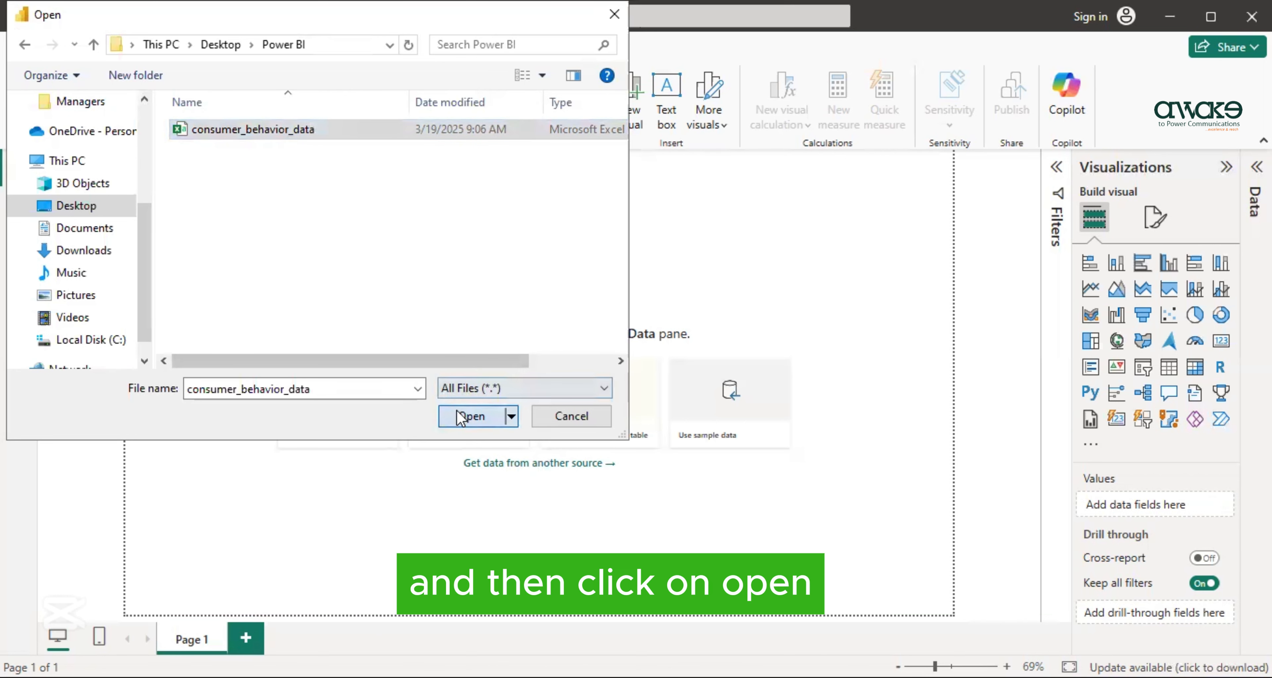
{"action": "left_click", "coordinate": [443, 417]}
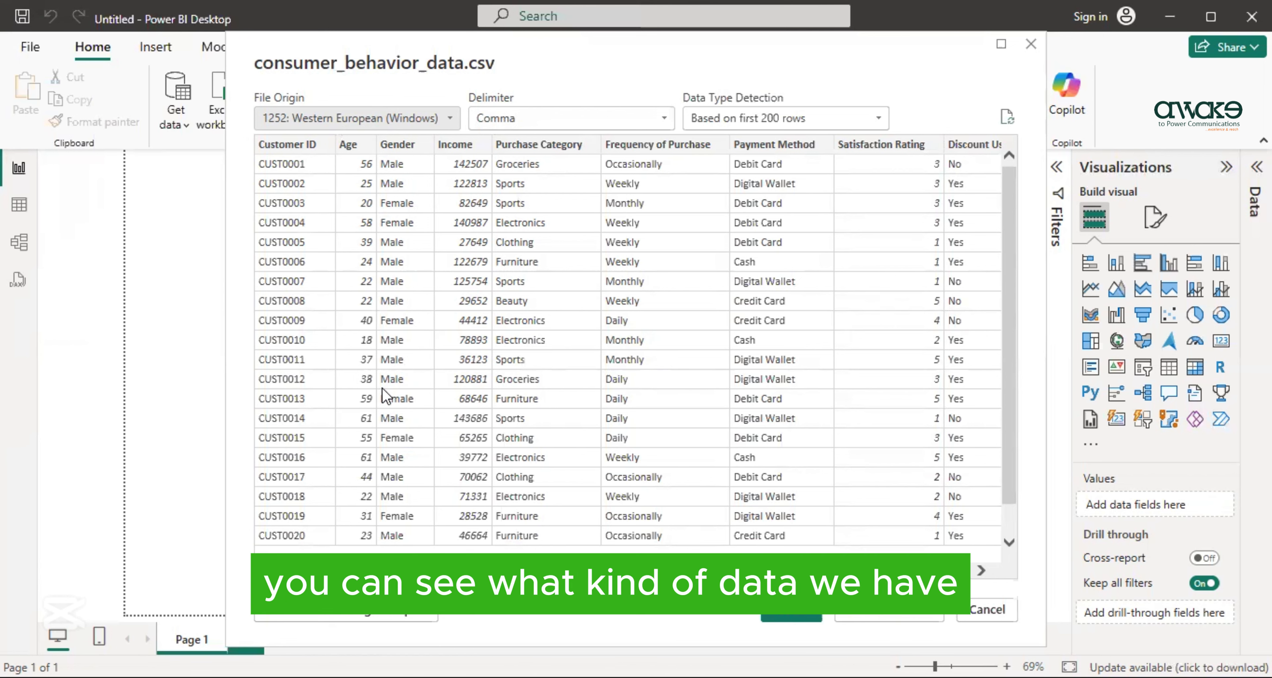
{"action": "left_click_drag", "start_coordinate": [419, 571], "coordinate": [451, 570]}
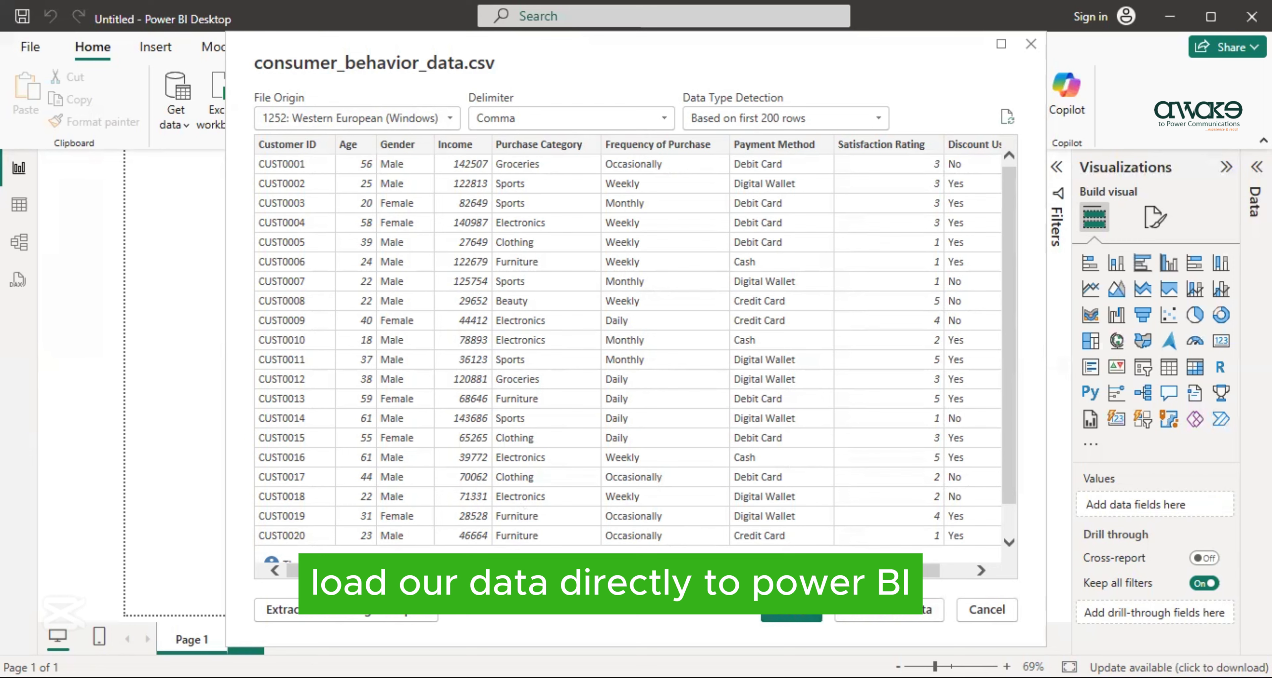
{"action": "left_click", "coordinate": [781, 620]}
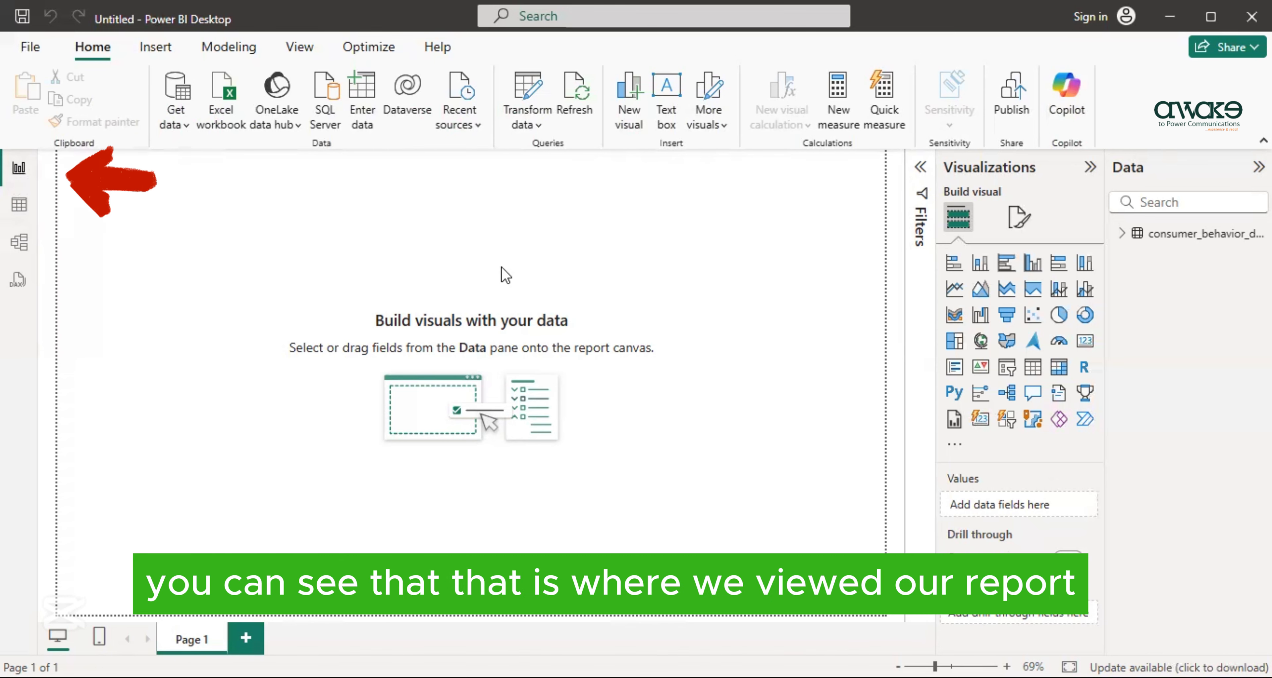
- Look through the consumer_behavior_data rows in Table view and examine the table's fields in Model view
{"action": "left_click", "coordinate": [18, 210]}
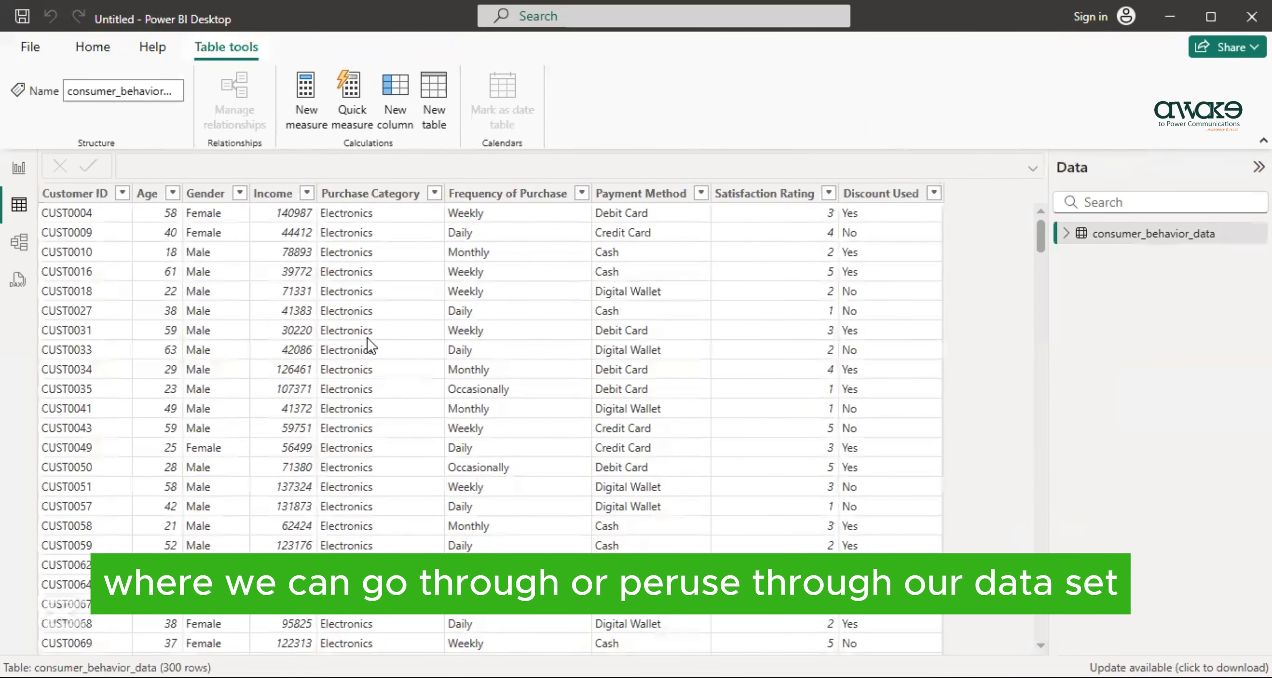
{"action": "scroll", "coordinate": [547, 328], "scroll_direction": "down", "scroll_amount": 9}
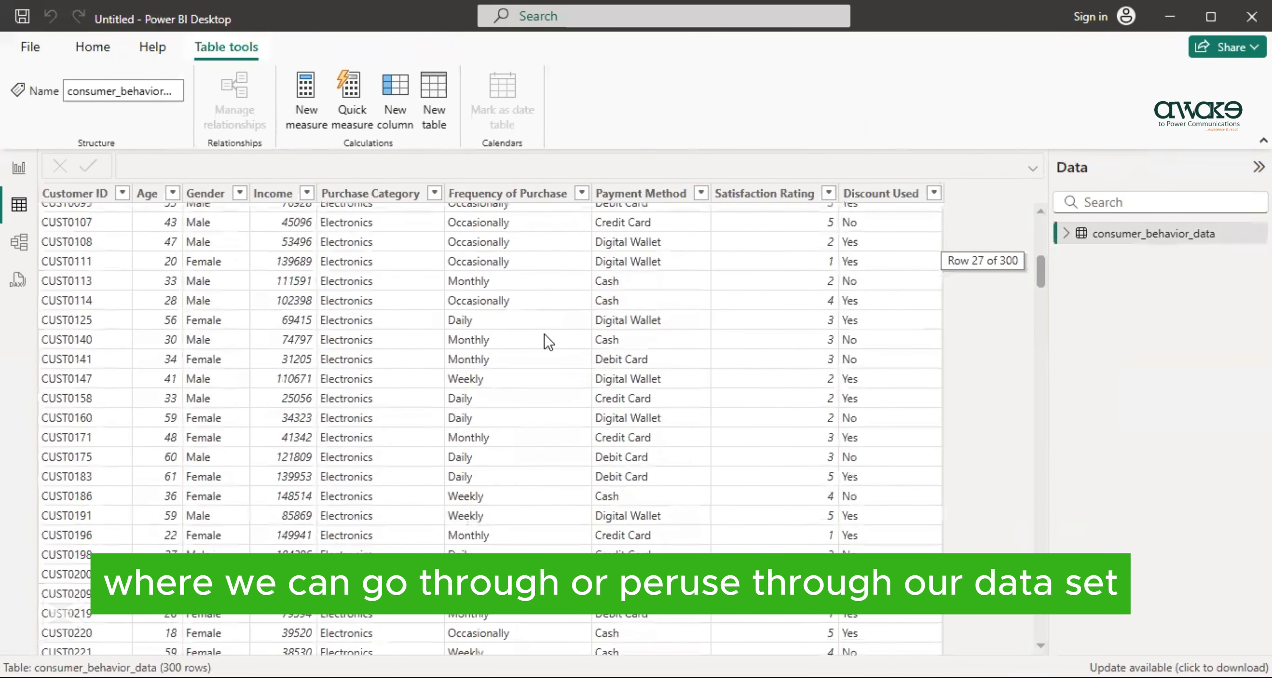
{"action": "scroll", "coordinate": [548, 336], "scroll_direction": "up", "scroll_amount": 9}
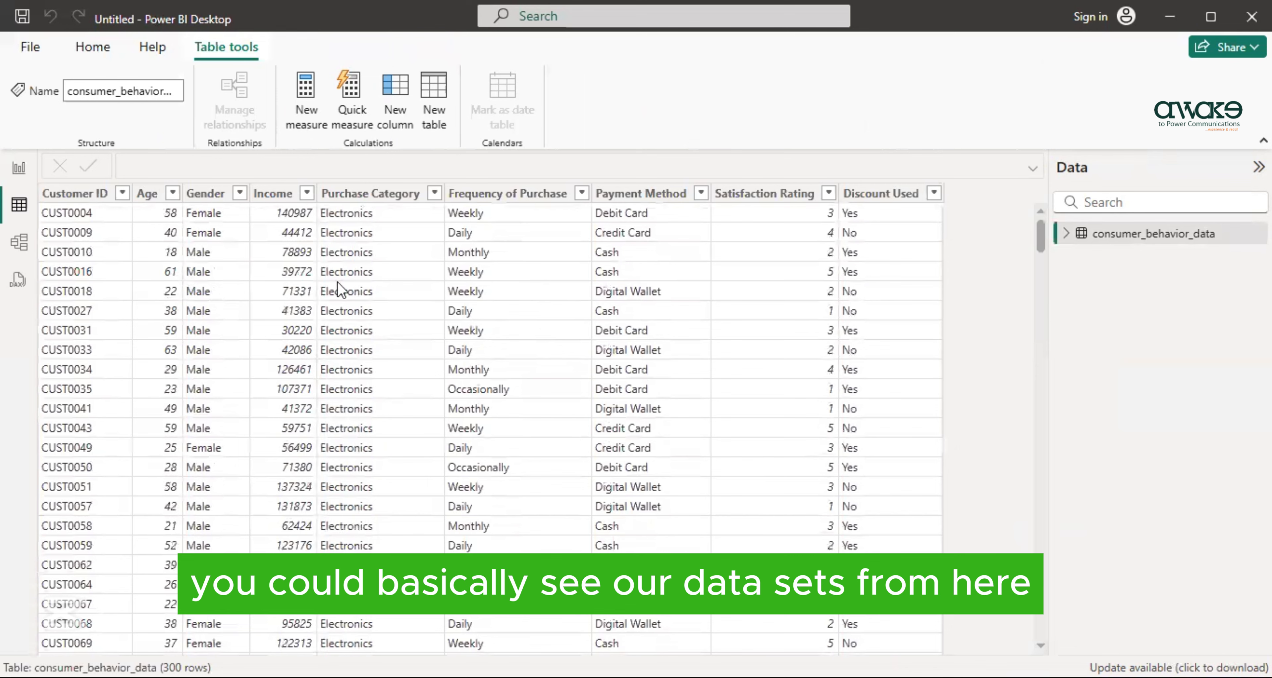
{"action": "left_click", "coordinate": [8, 246]}
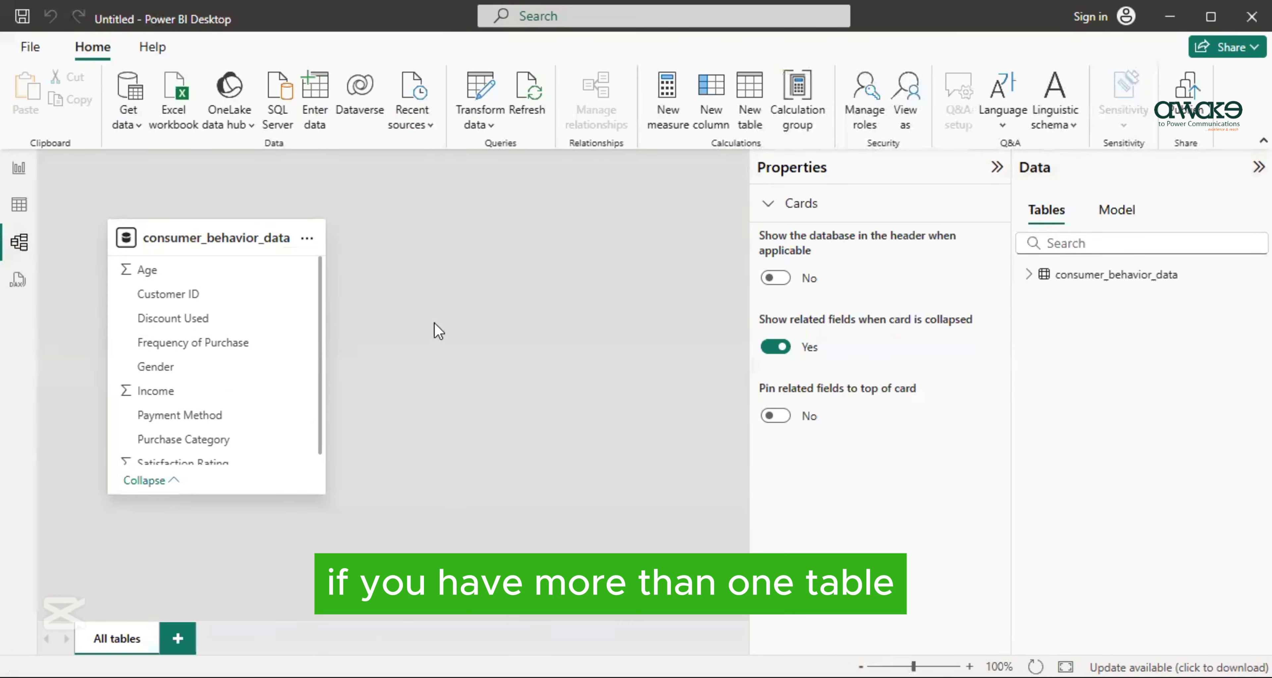
- Return to Table view and add a calculated column named Age_Group to consumer_behavior_data
{"action": "left_click", "coordinate": [18, 205]}
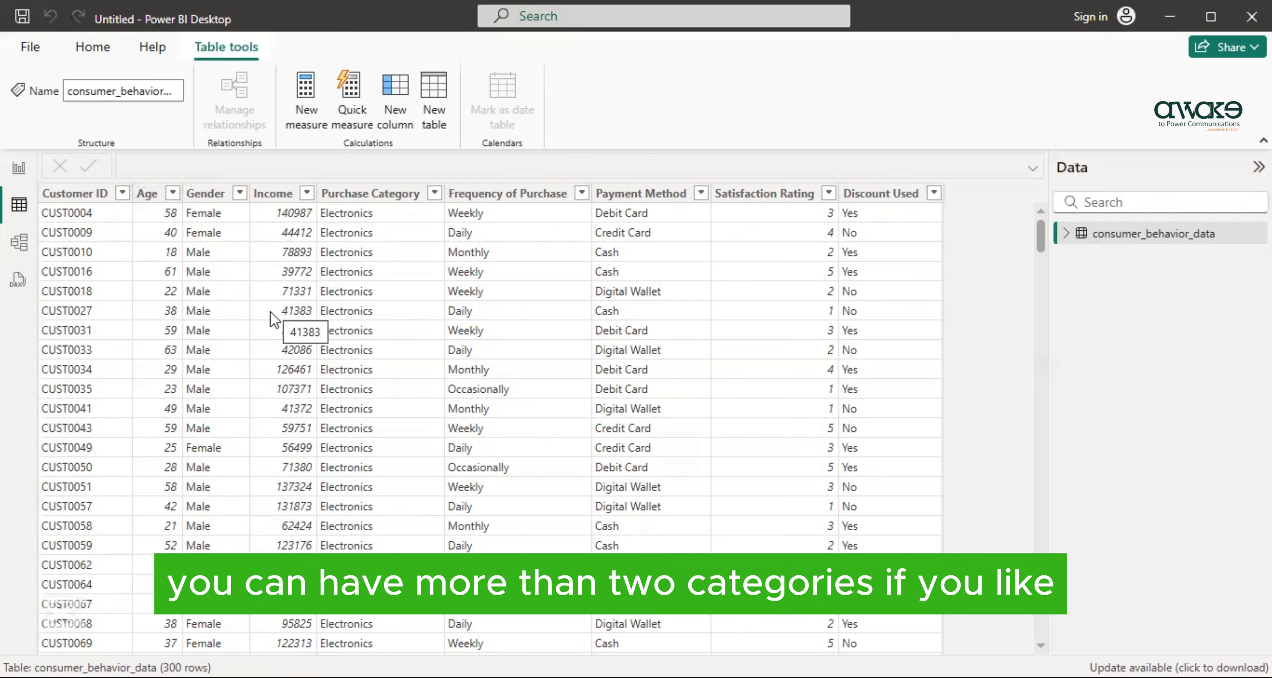
{"action": "left_click", "coordinate": [394, 117]}
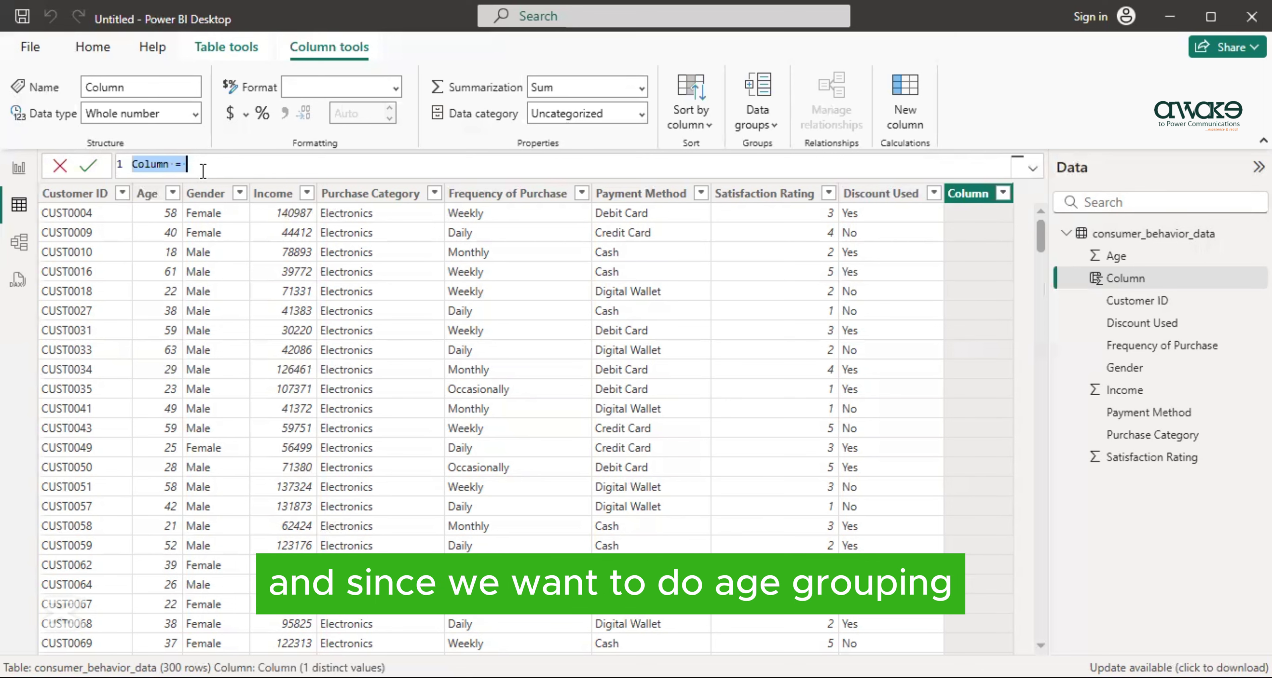
{"action": "key", "text": "BackSpace"}
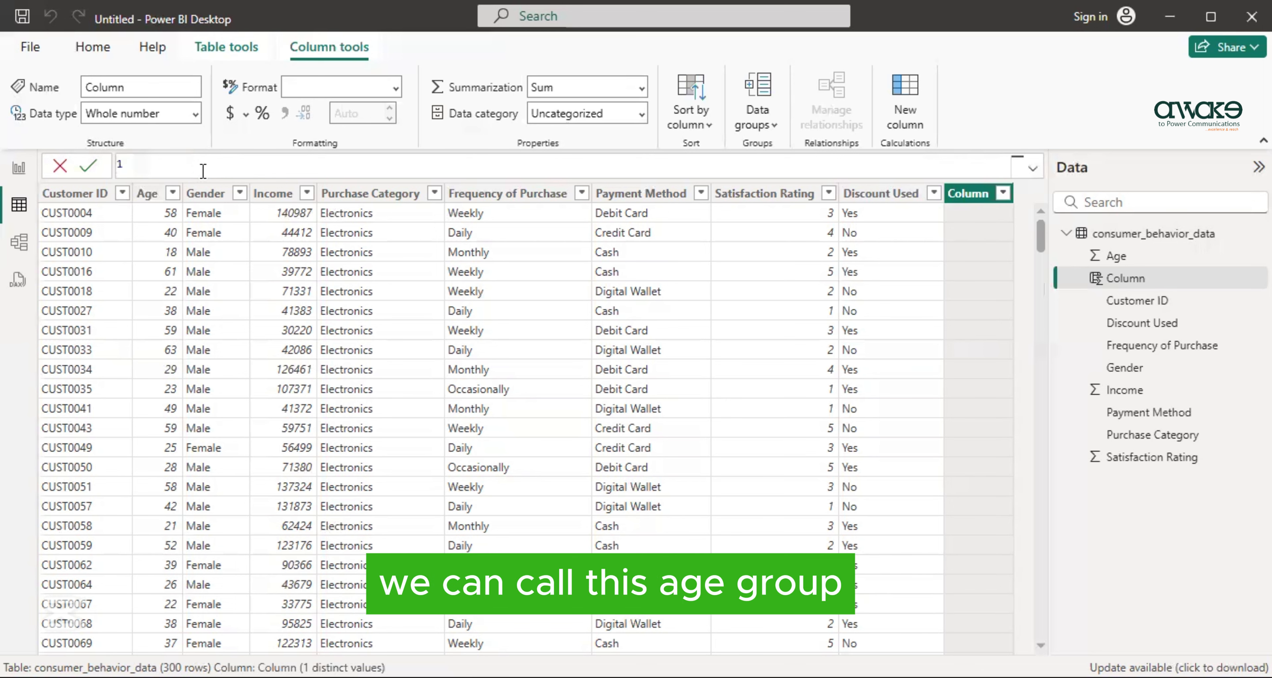
{"action": "type", "text": "Age_Group"}
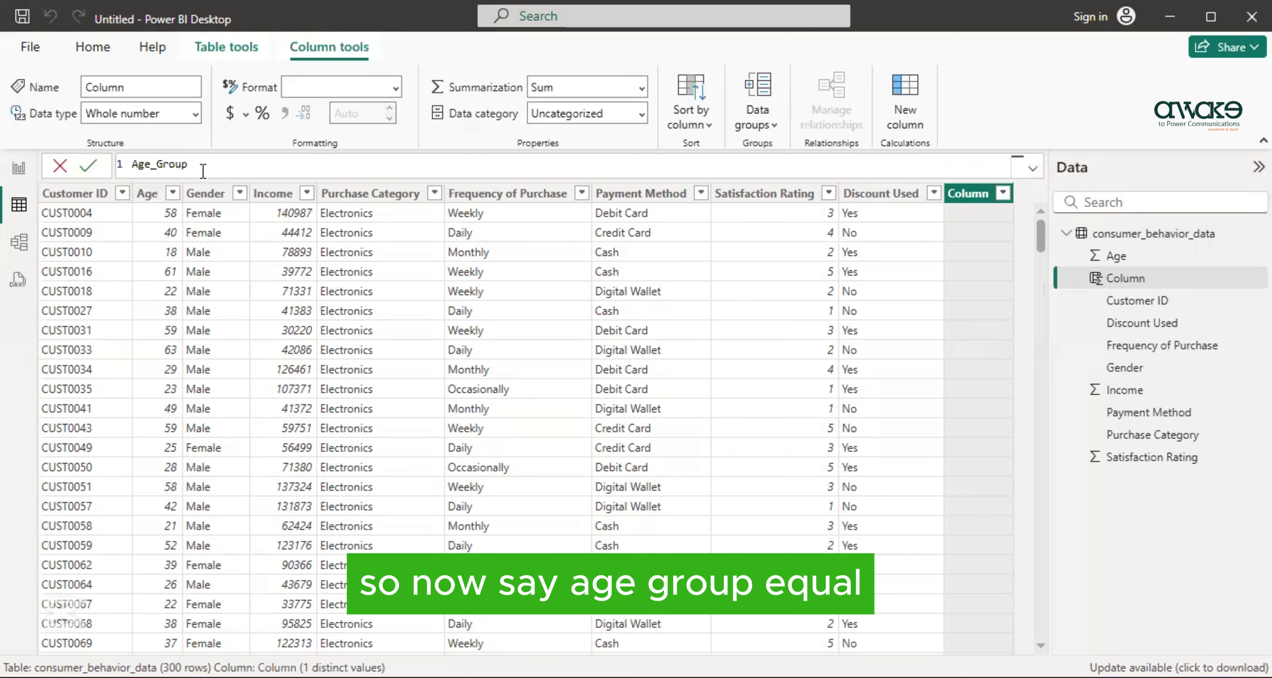
{"action": "type", "text": " ="}
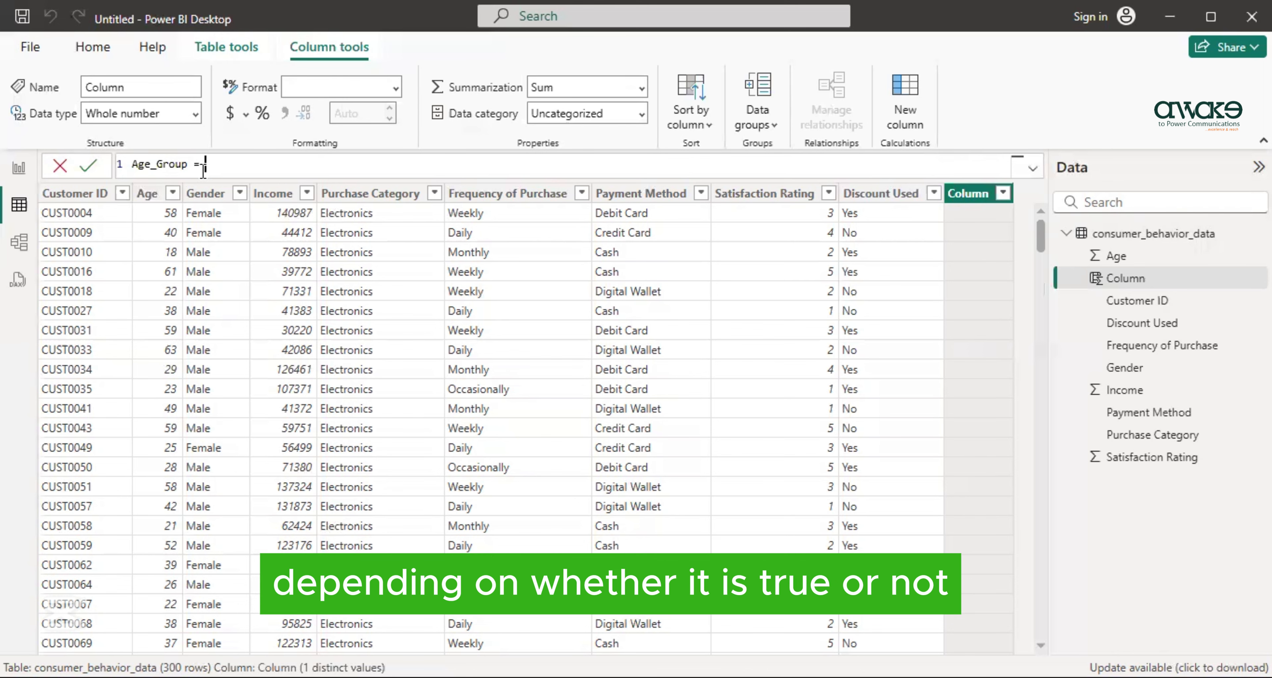
- Begin the Age_Group formula with an IF function testing whether 'consumer_behavior_data'[Age] is greater than 30
{"action": "type", "text": "IF"}
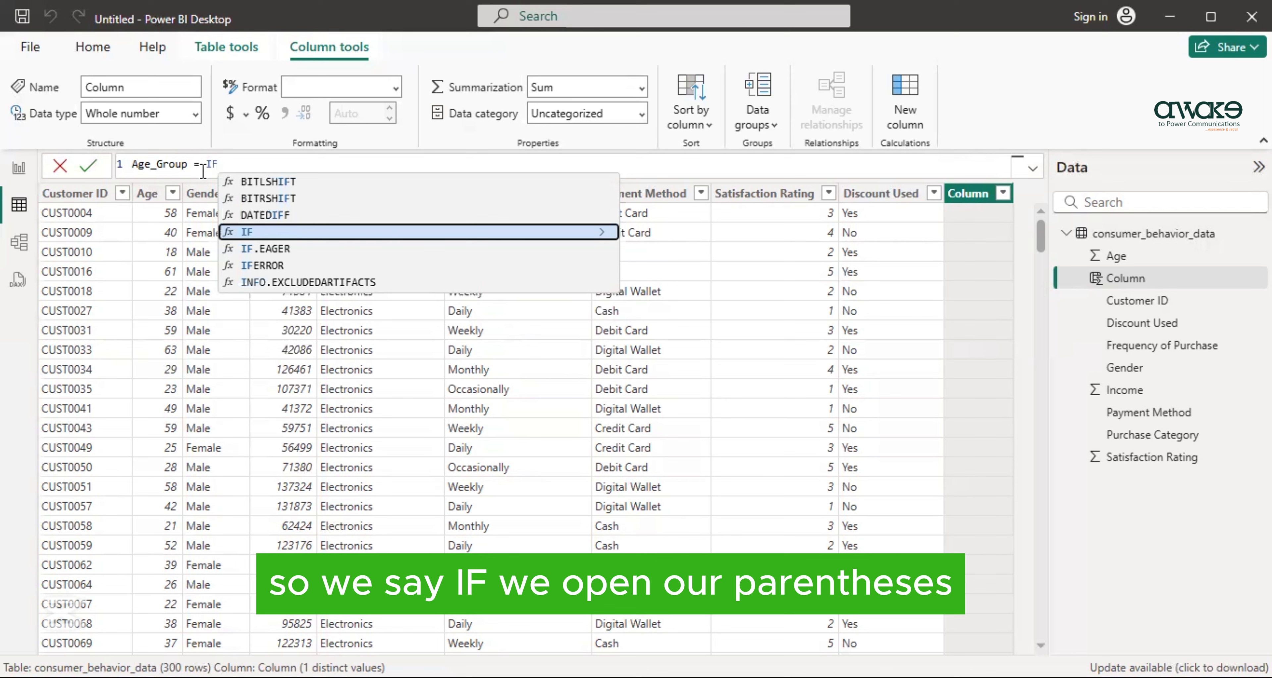
{"action": "type", "text": "("}
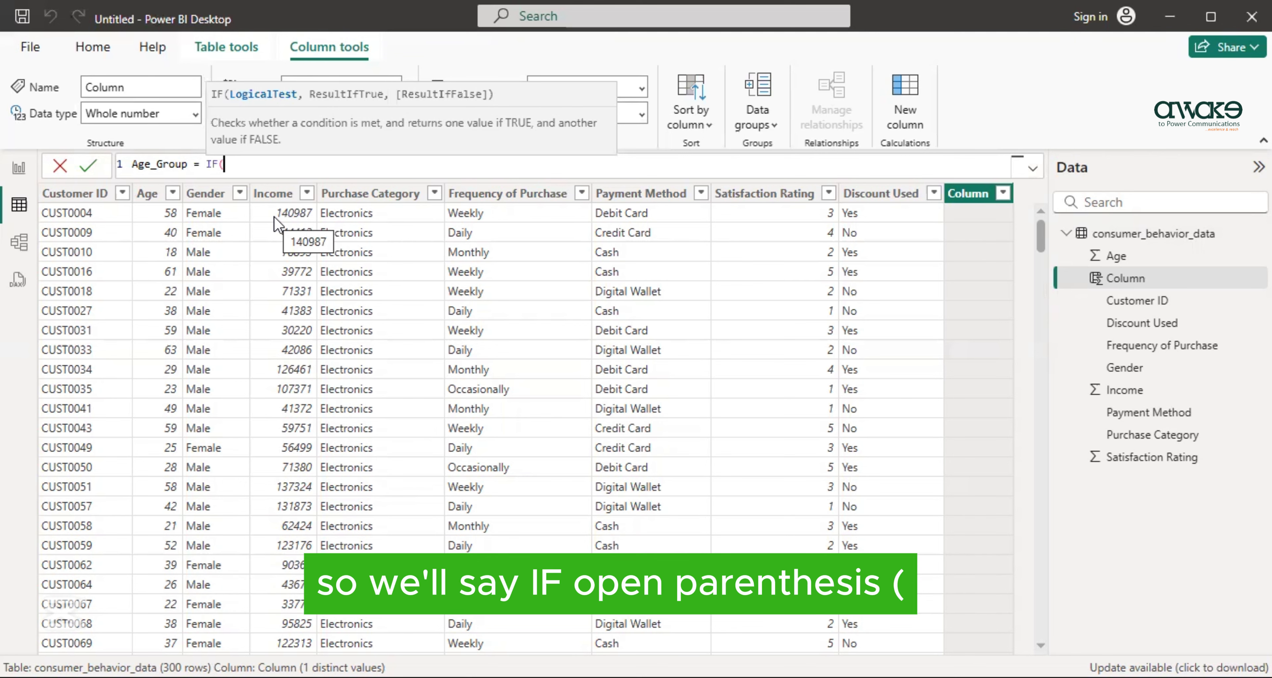
{"action": "type", "text": "'"}
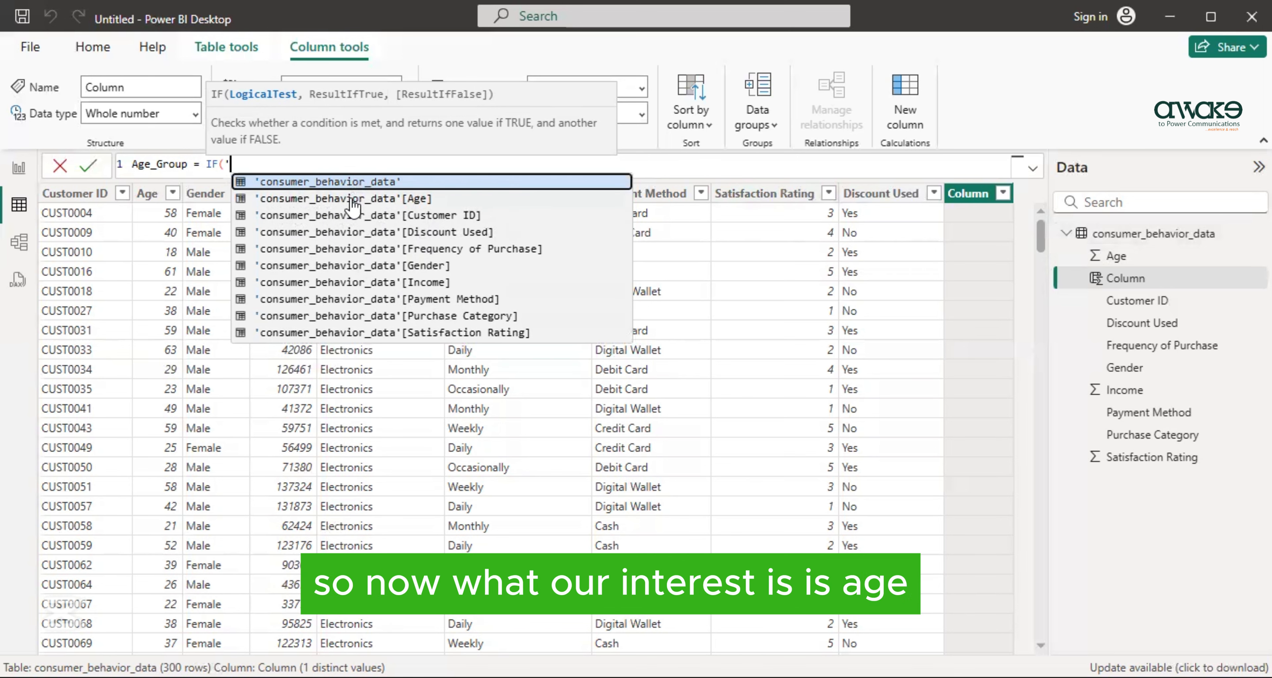
{"action": "left_click", "coordinate": [375, 199]}
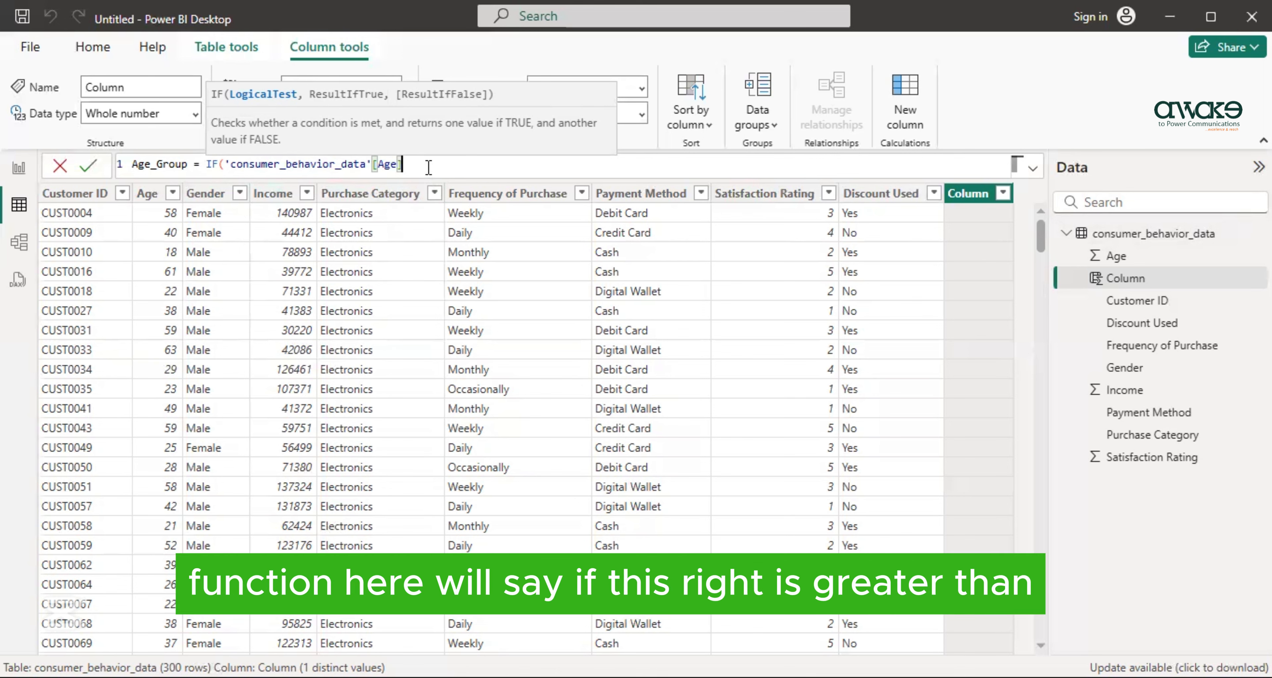
{"action": "type", "text": ">30"}
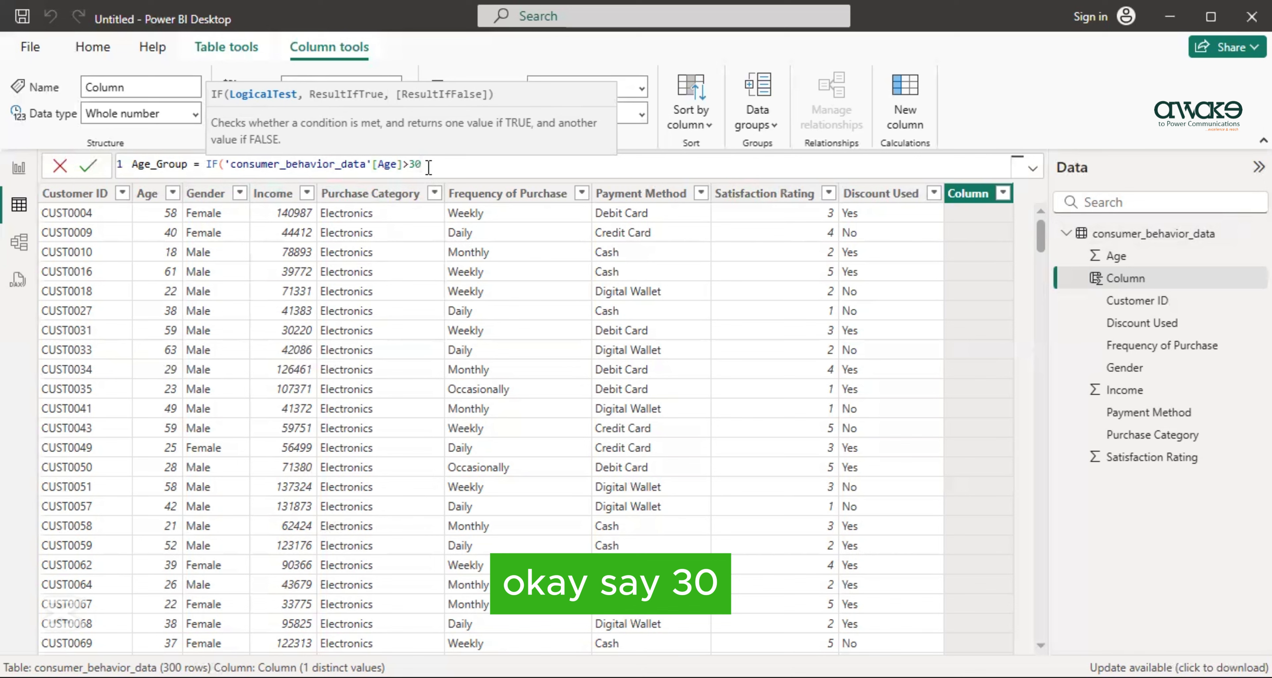
{"action": "type", "text": ","}
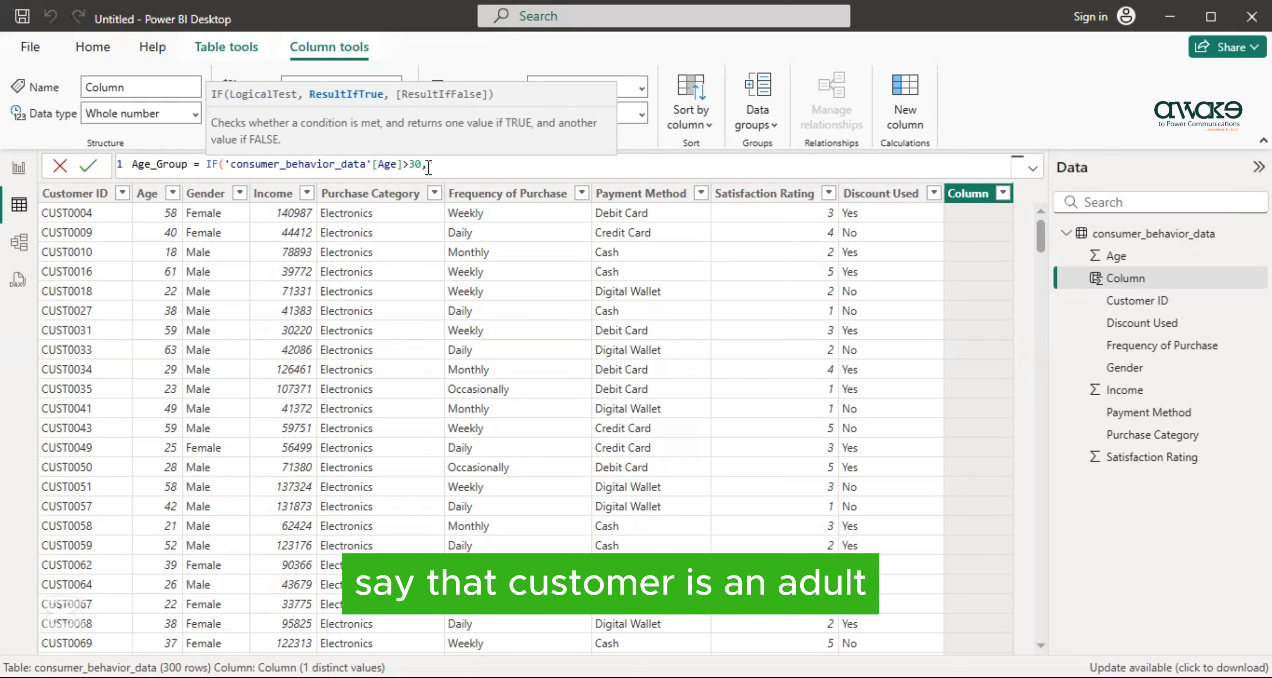
- Make the IF return "Adult" when true and "Young" when false, commit the formula, and compare the results with the Age column
{"action": "type", "text": "\"Adult\","}
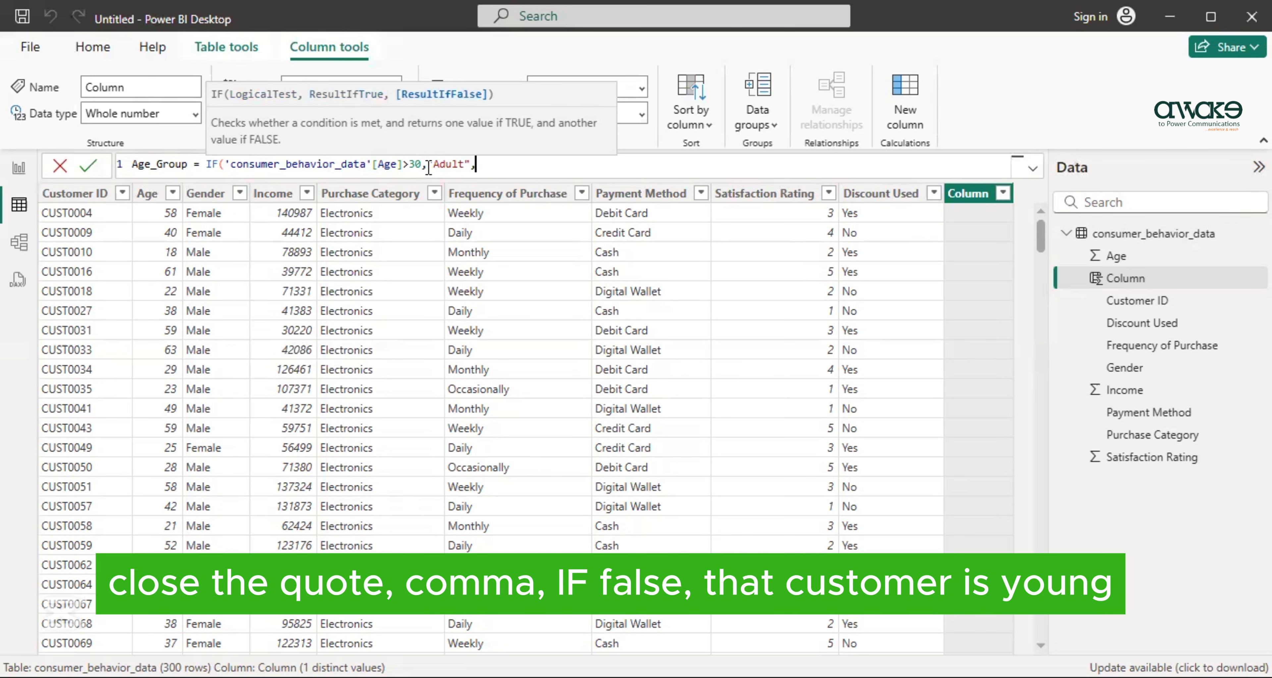
{"action": "type", "text": "\"Young\""}
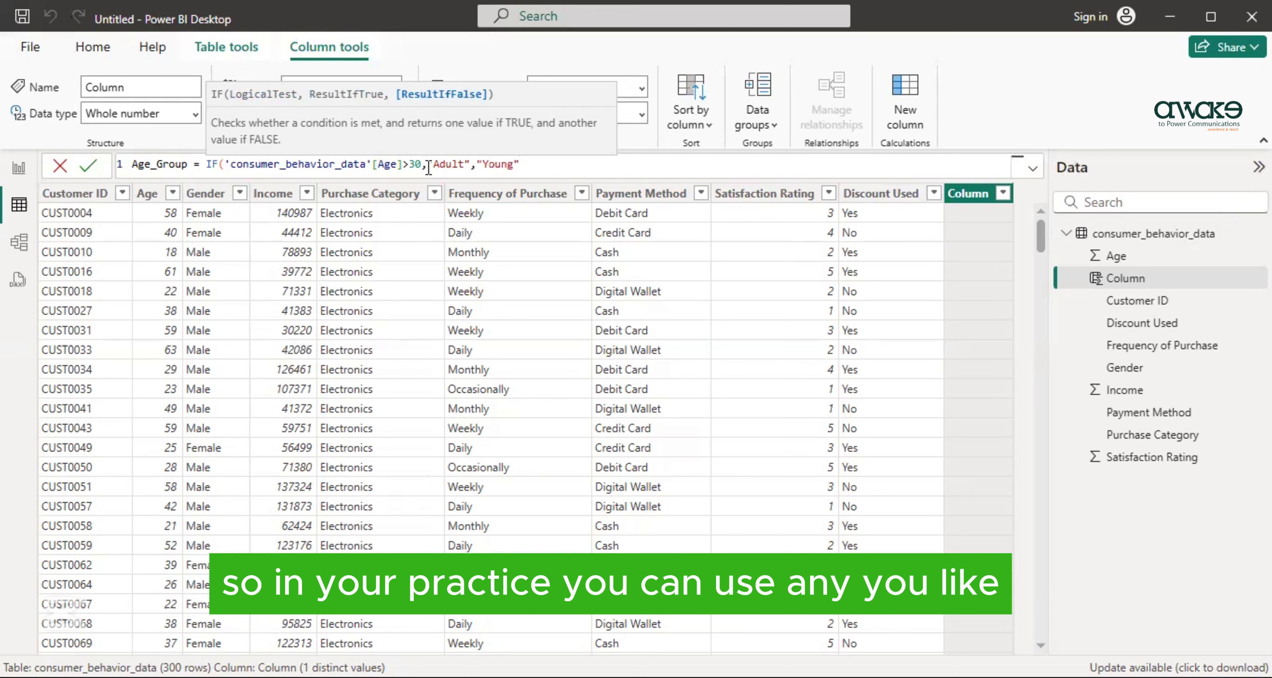
{"action": "type", "text": ")"}
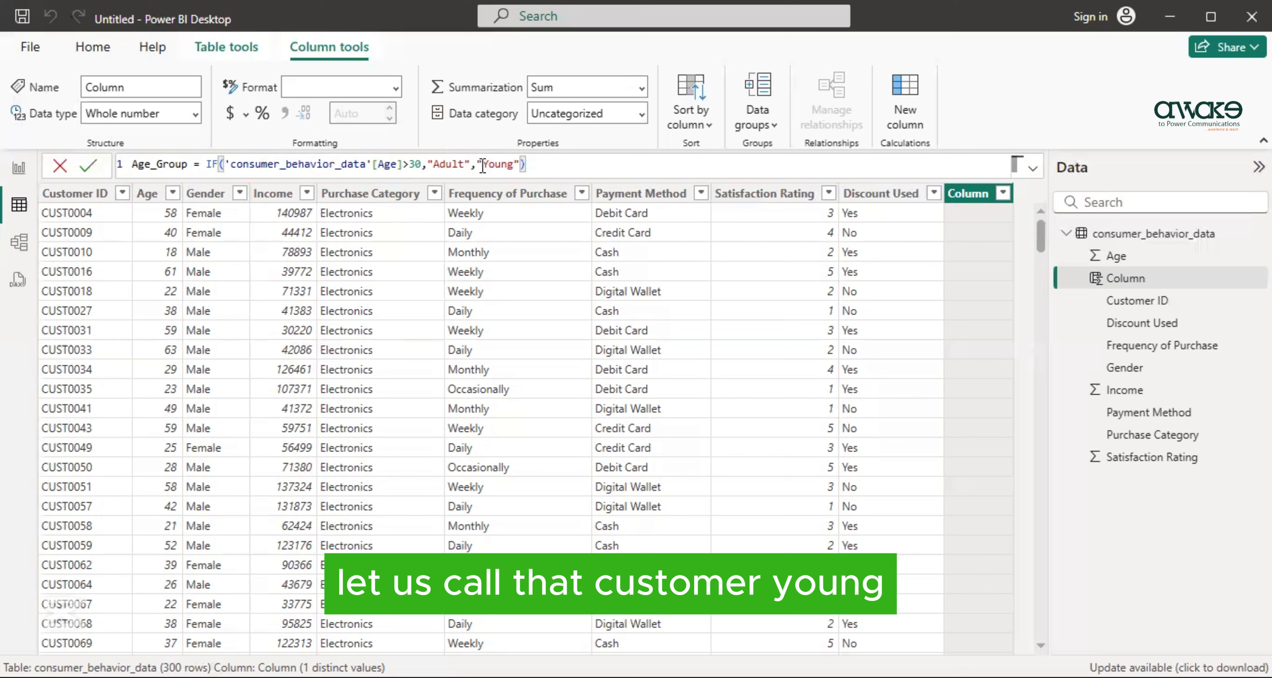
{"action": "key", "text": "Return"}
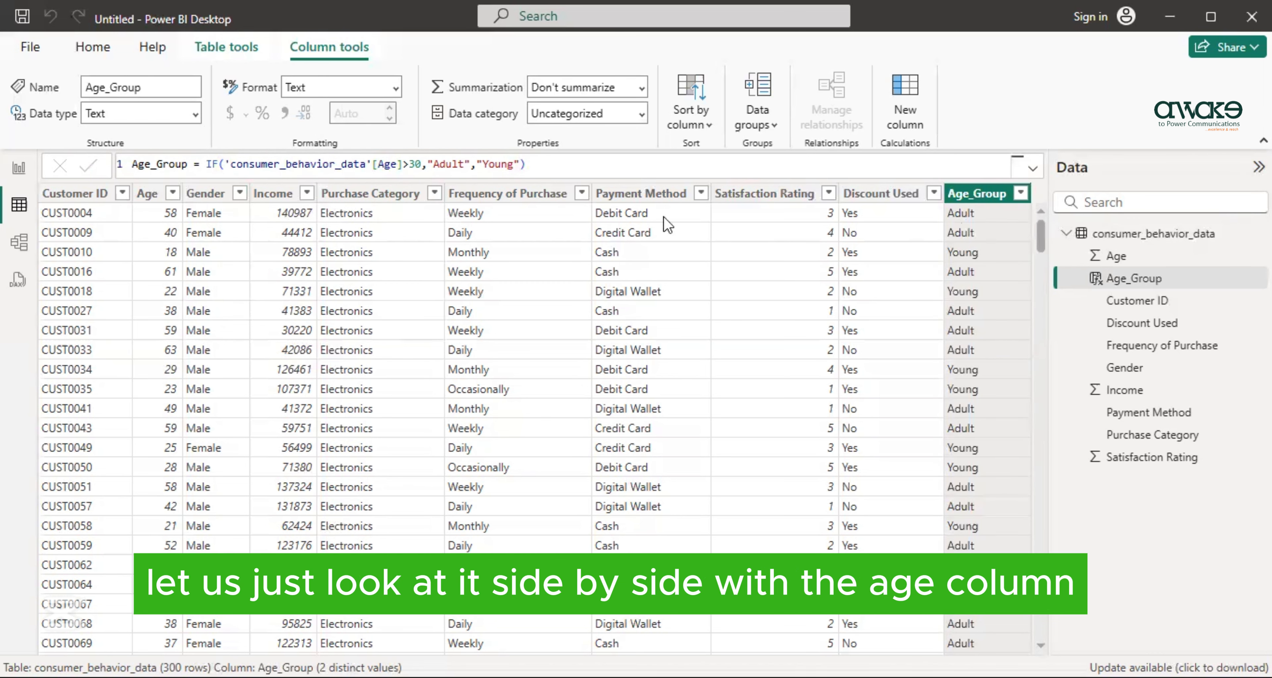
{"action": "left_click", "coordinate": [151, 217]}
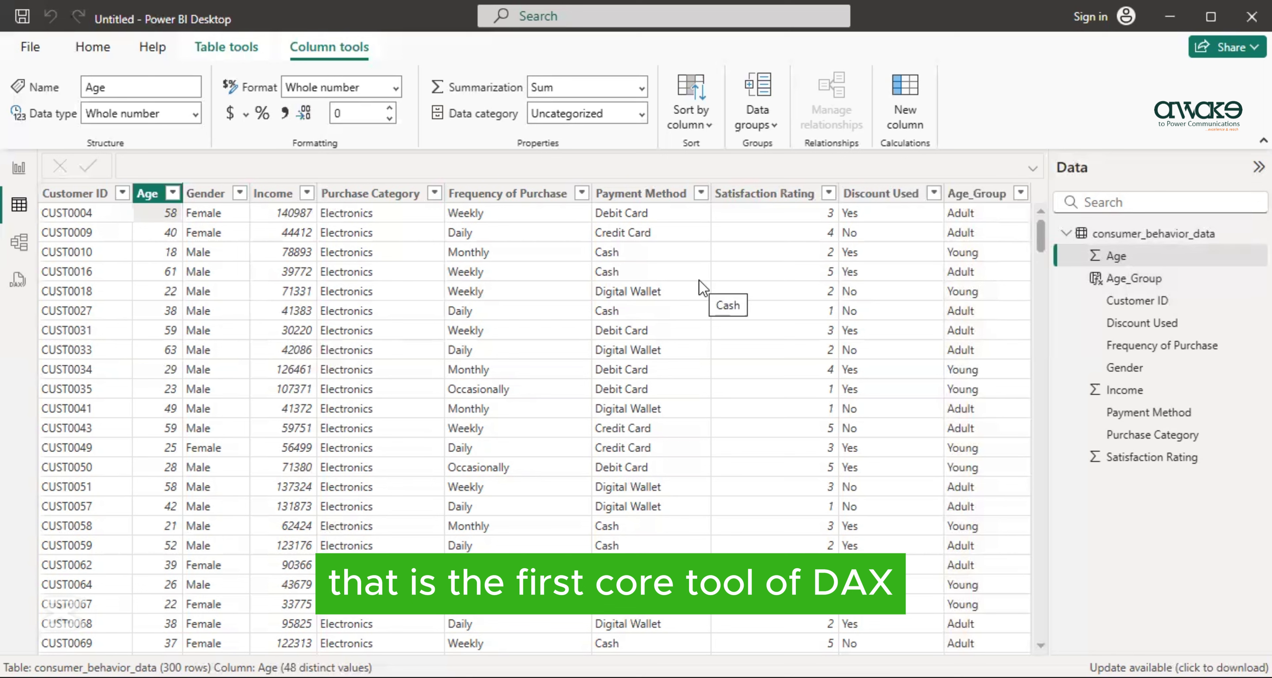
- Create a measure named Total_Customers that counts the rows of consumer_behavior_data with COUNTROWS
{"action": "left_click", "coordinate": [209, 51]}
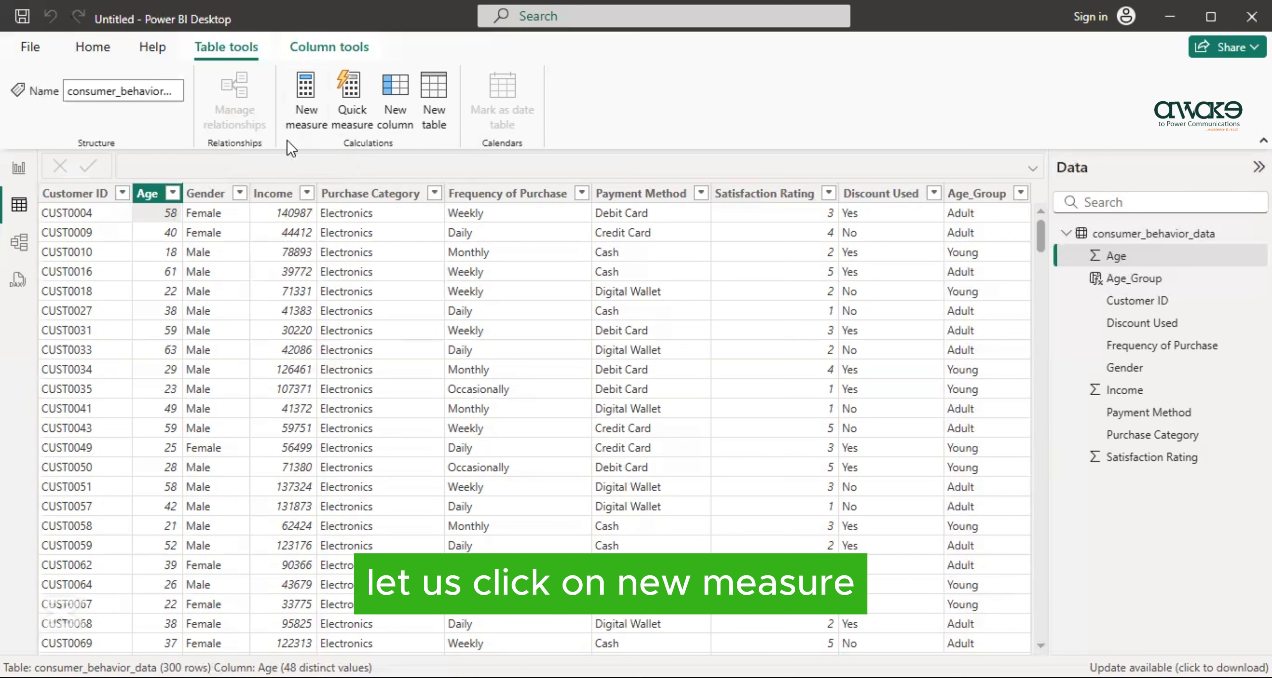
{"action": "left_click", "coordinate": [307, 117]}
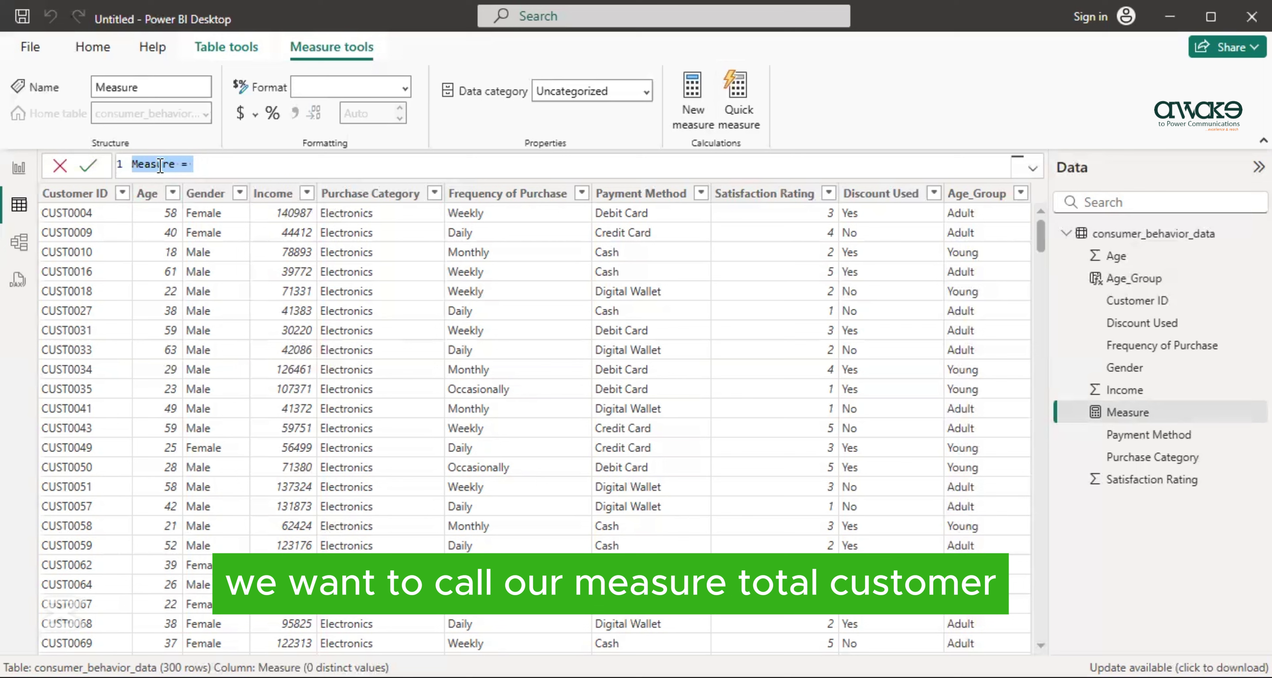
{"action": "type", "text": "Total_Customer"}
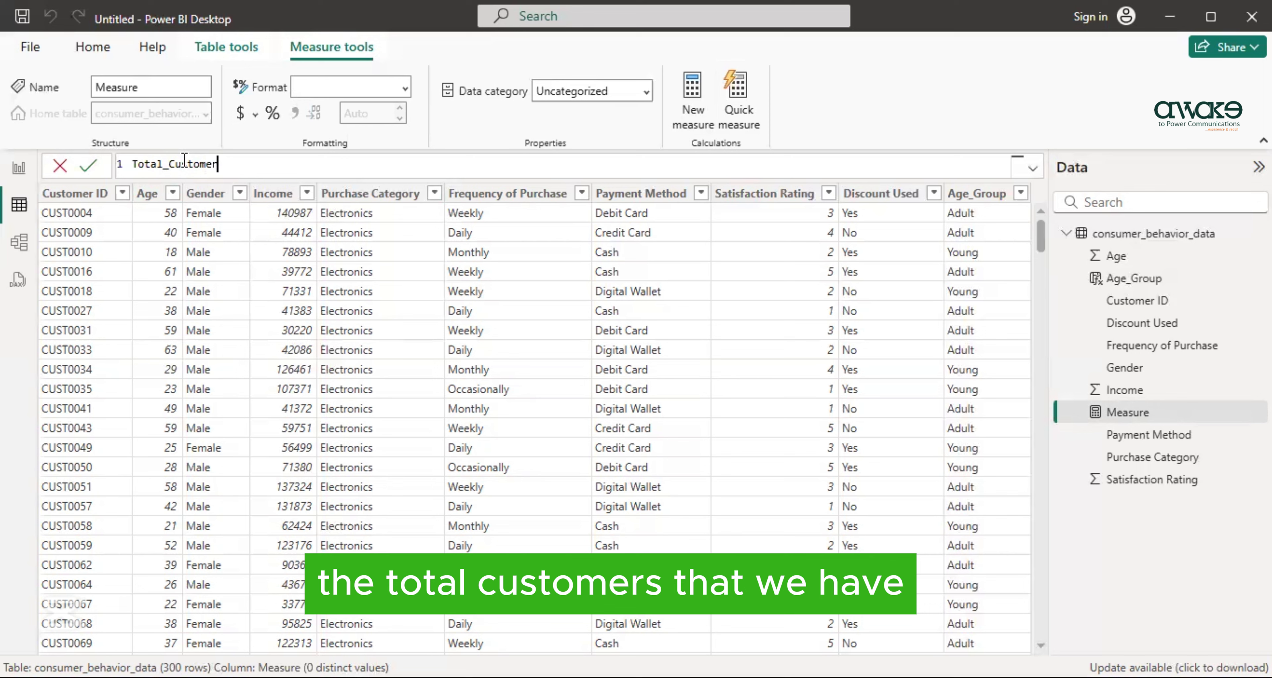
{"action": "type", "text": "s="}
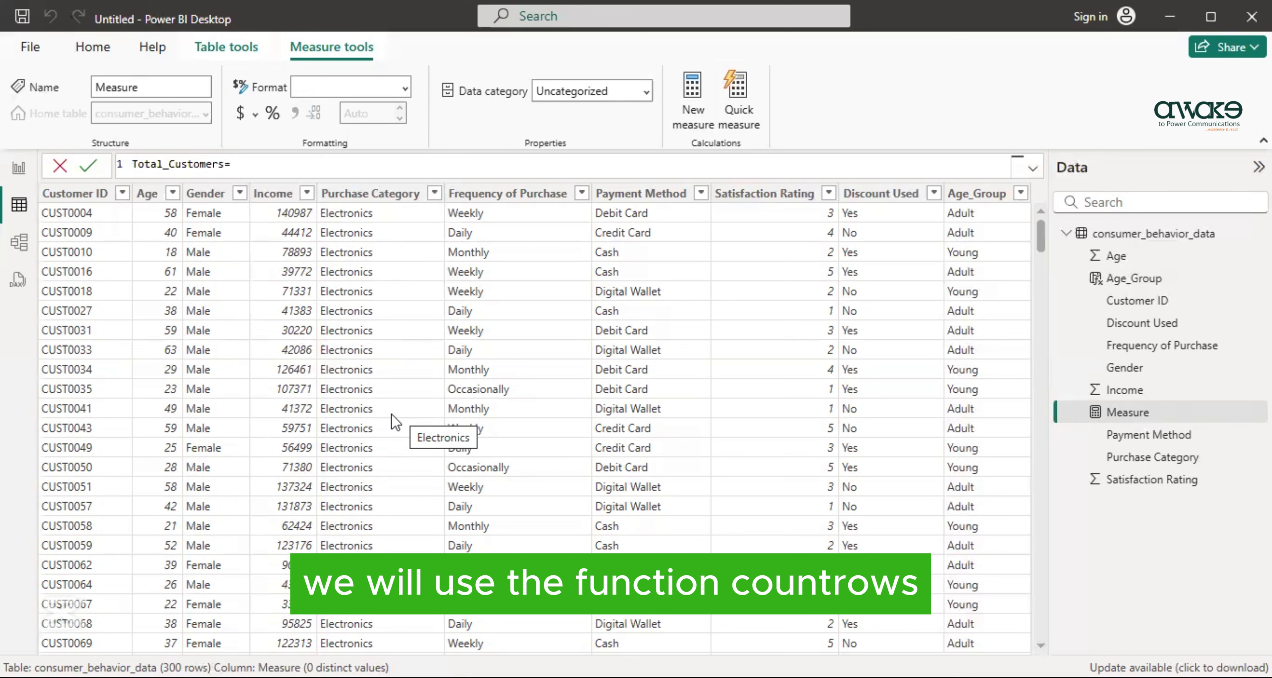
{"action": "type", "text": "COUNTROWS"}
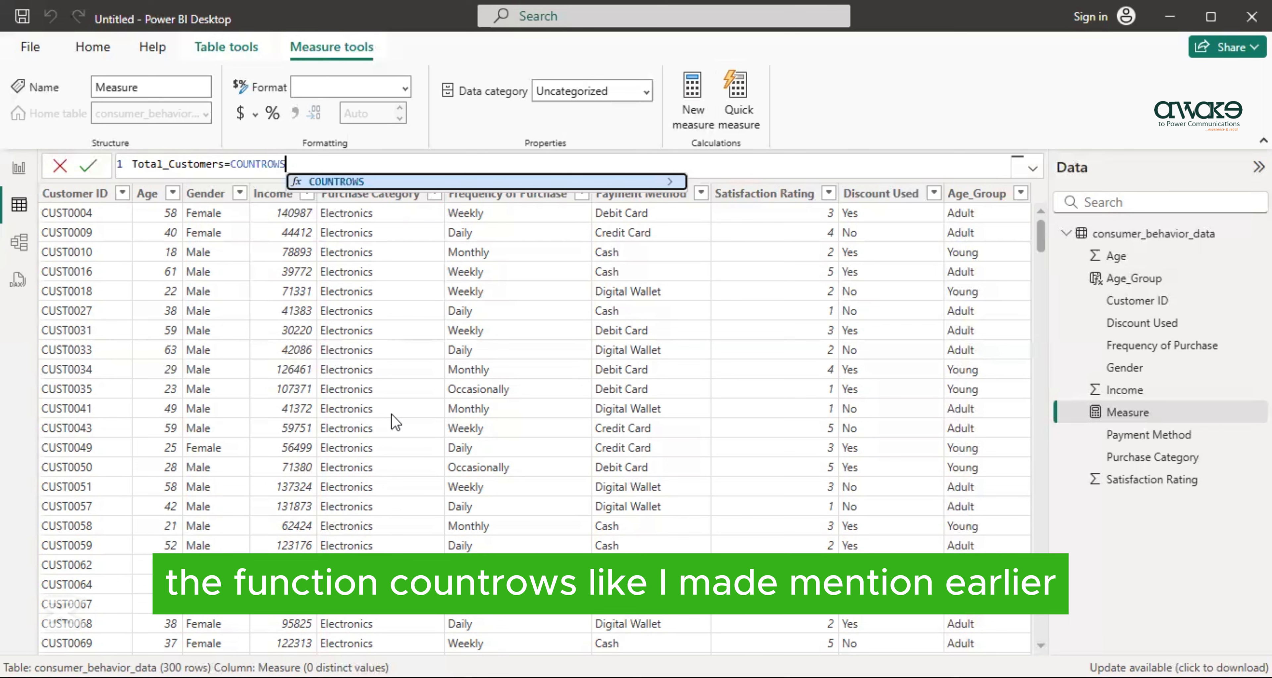
{"action": "type", "text": "("}
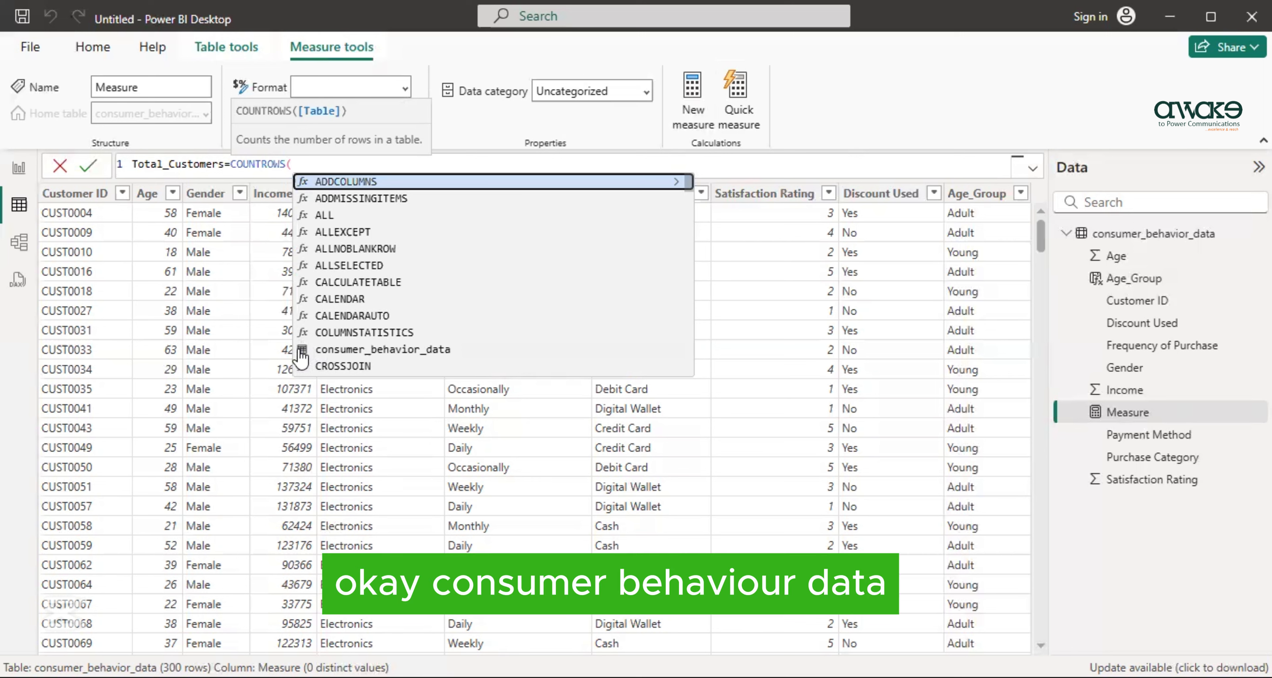
{"action": "left_click", "coordinate": [370, 350]}
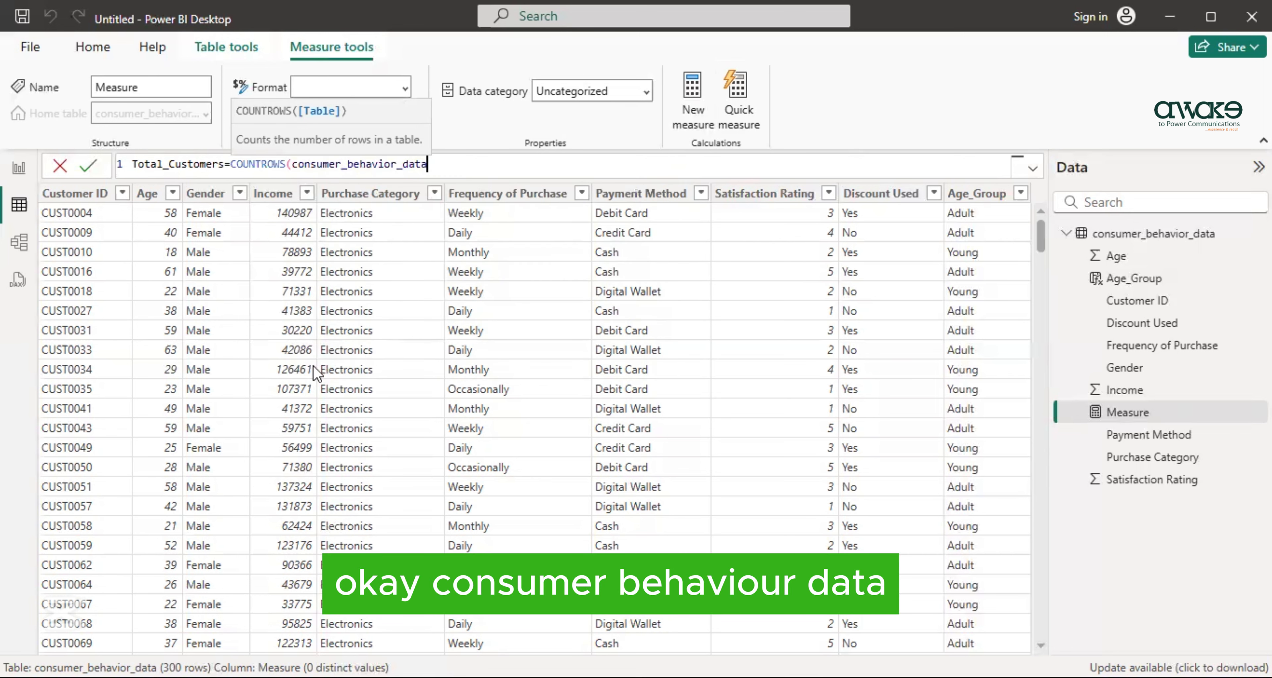
{"action": "type", "text": ")"}
{"action": "key", "text": "Return"}
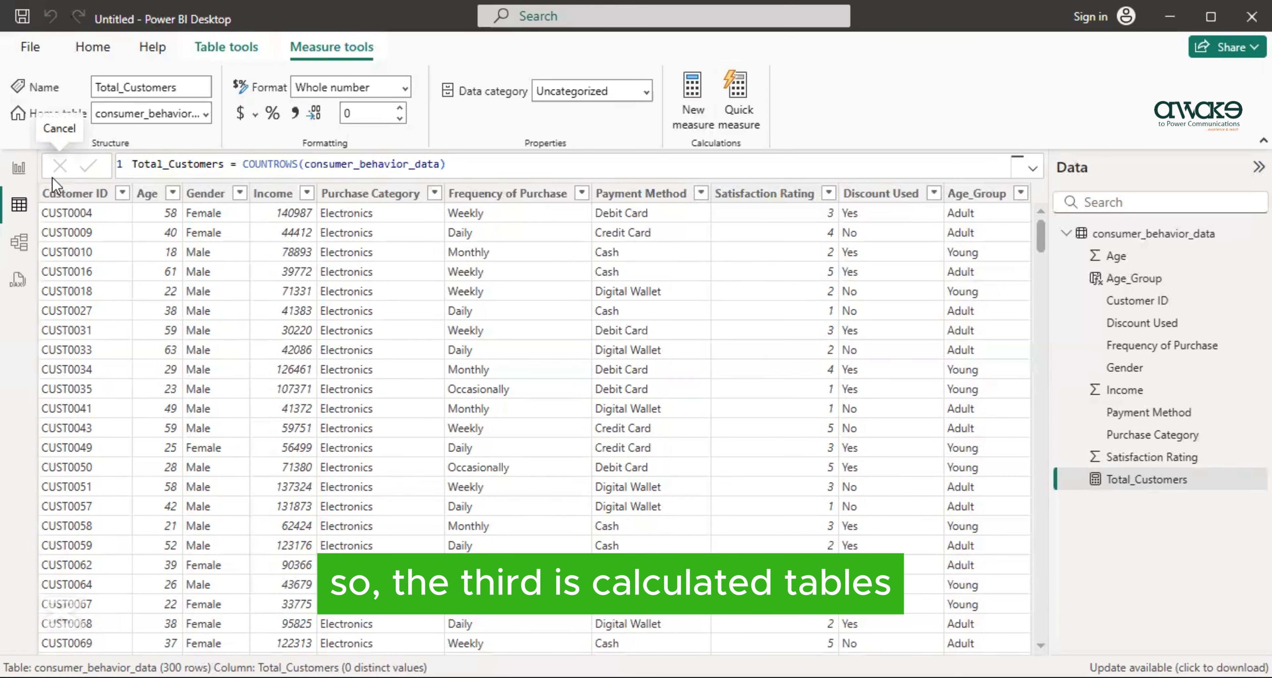
- Add a calculated table named Electronic_Buyers and begin its formula with a FILTER function over 'consumer_behavior_data'
{"action": "left_click", "coordinate": [218, 44]}
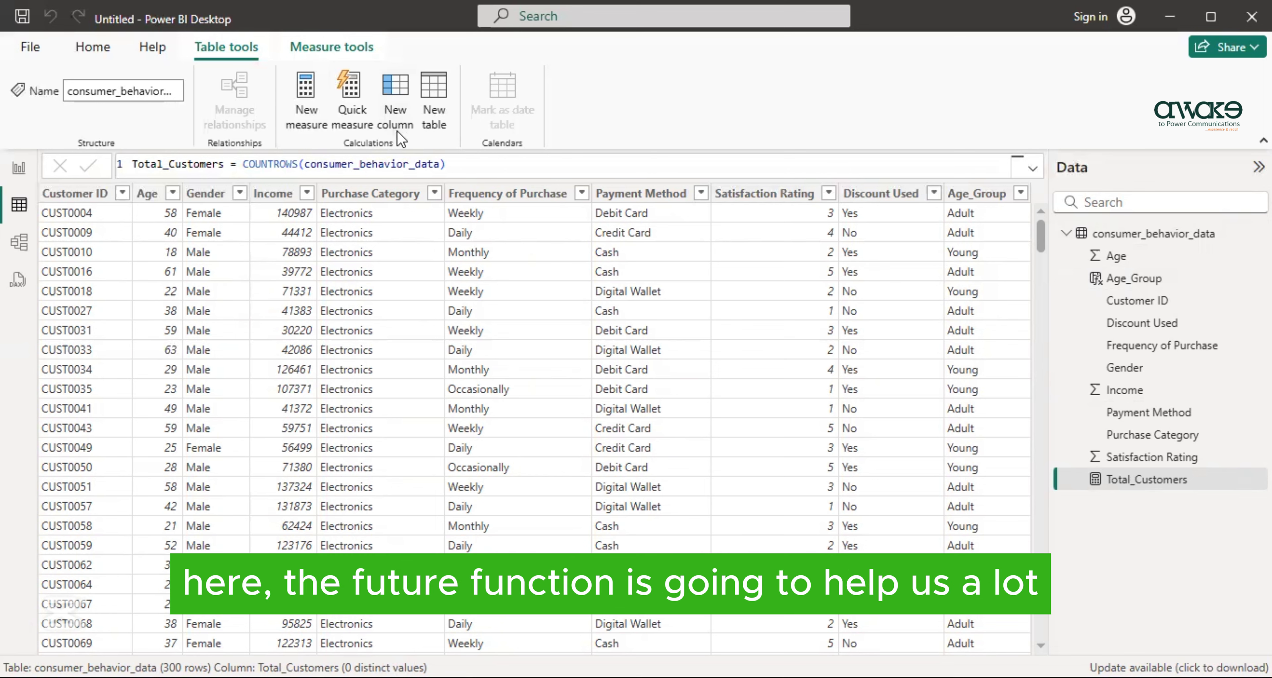
{"action": "left_click", "coordinate": [434, 116]}
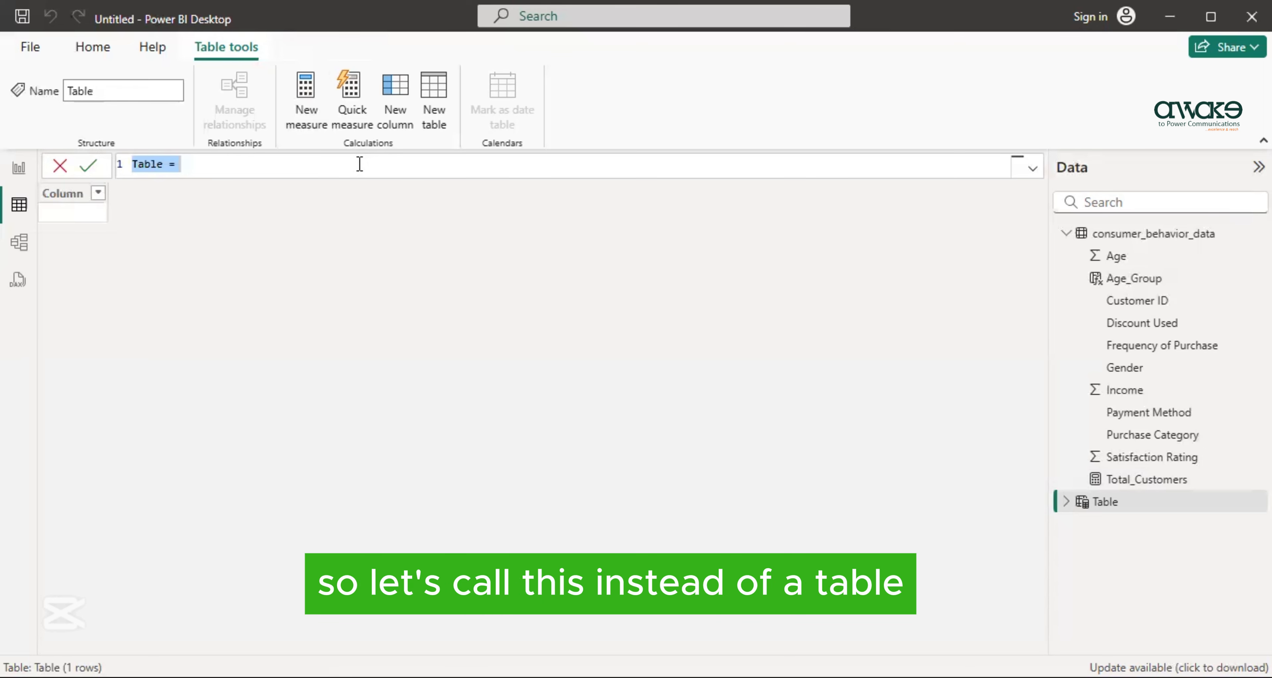
{"action": "key", "text": "BackSpace"}
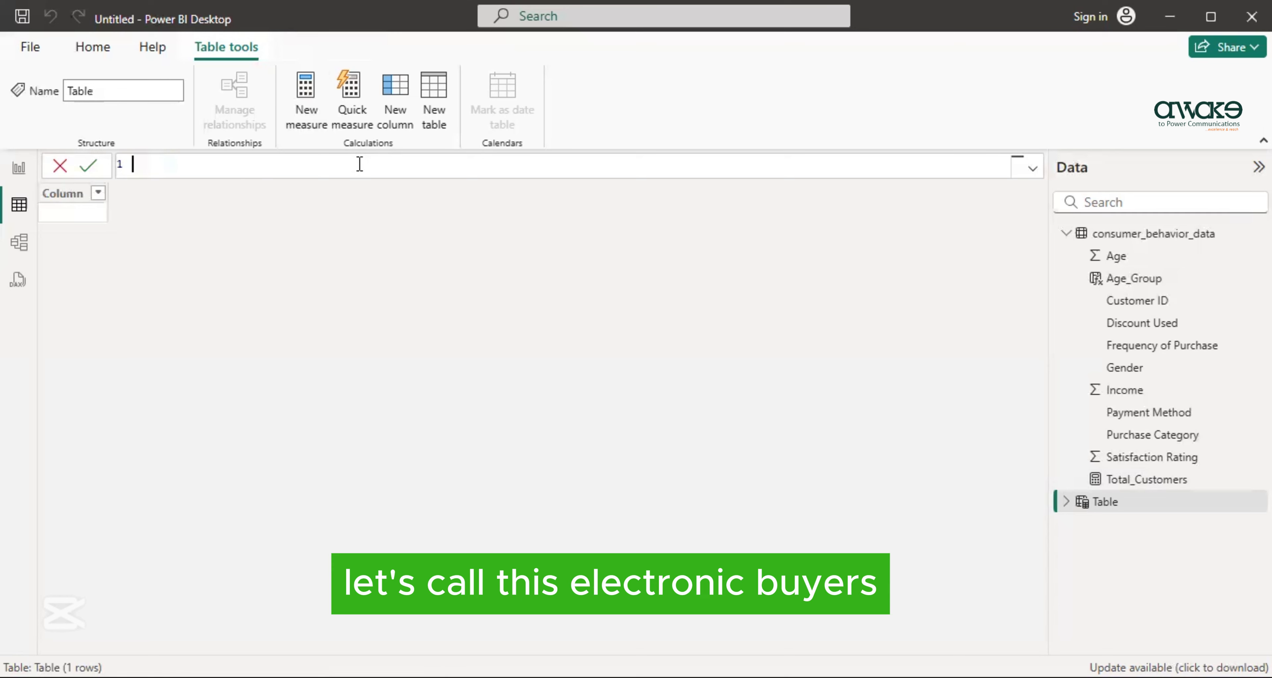
{"action": "type", "text": "Electronic_Buyers="}
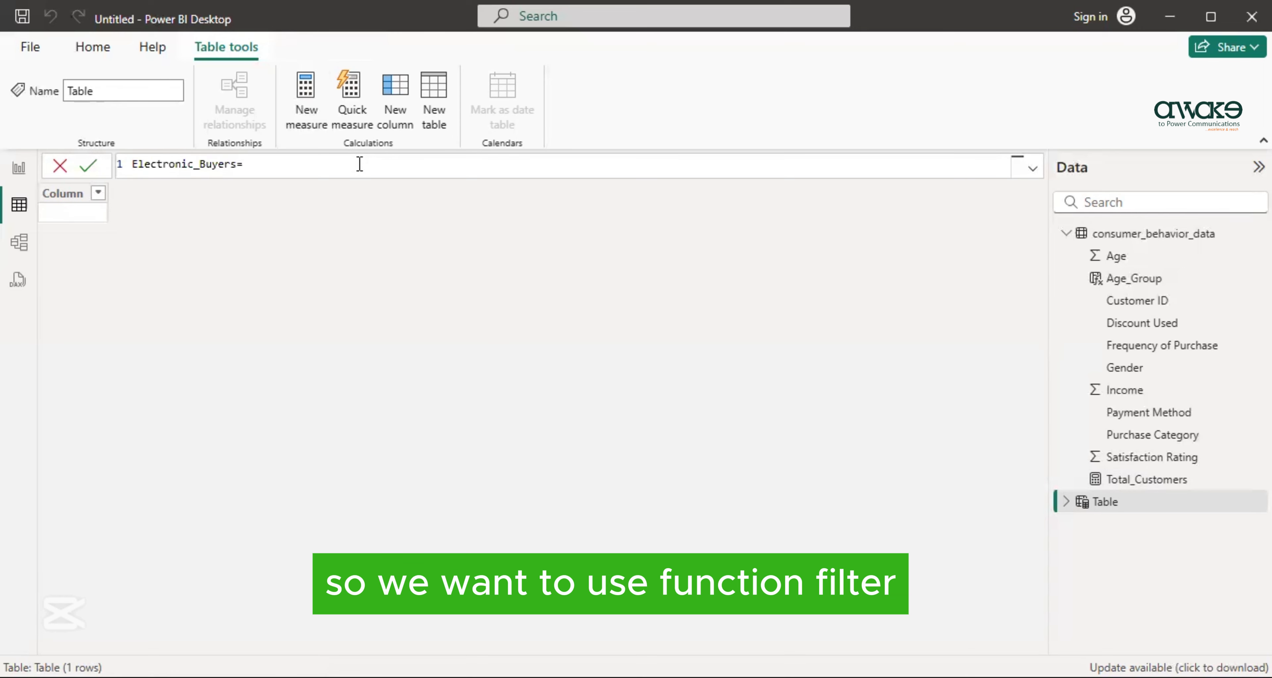
{"action": "type", "text": "FILTER("}
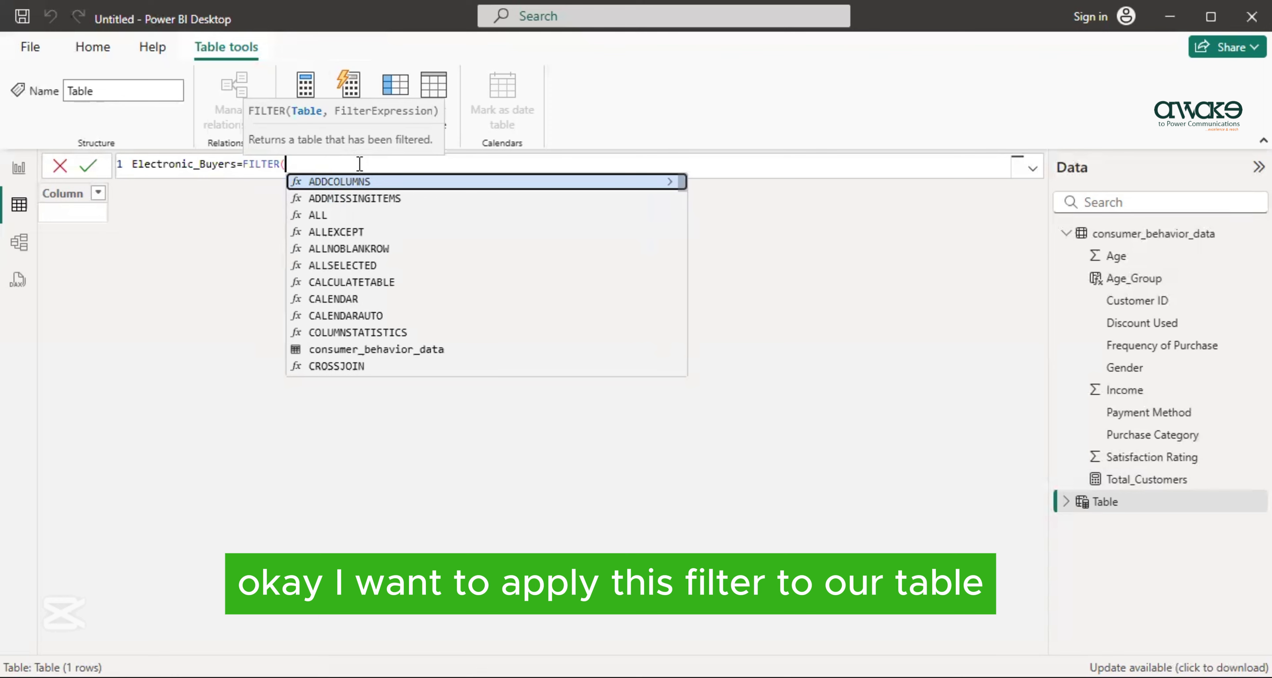
{"action": "type", "text": "'"}
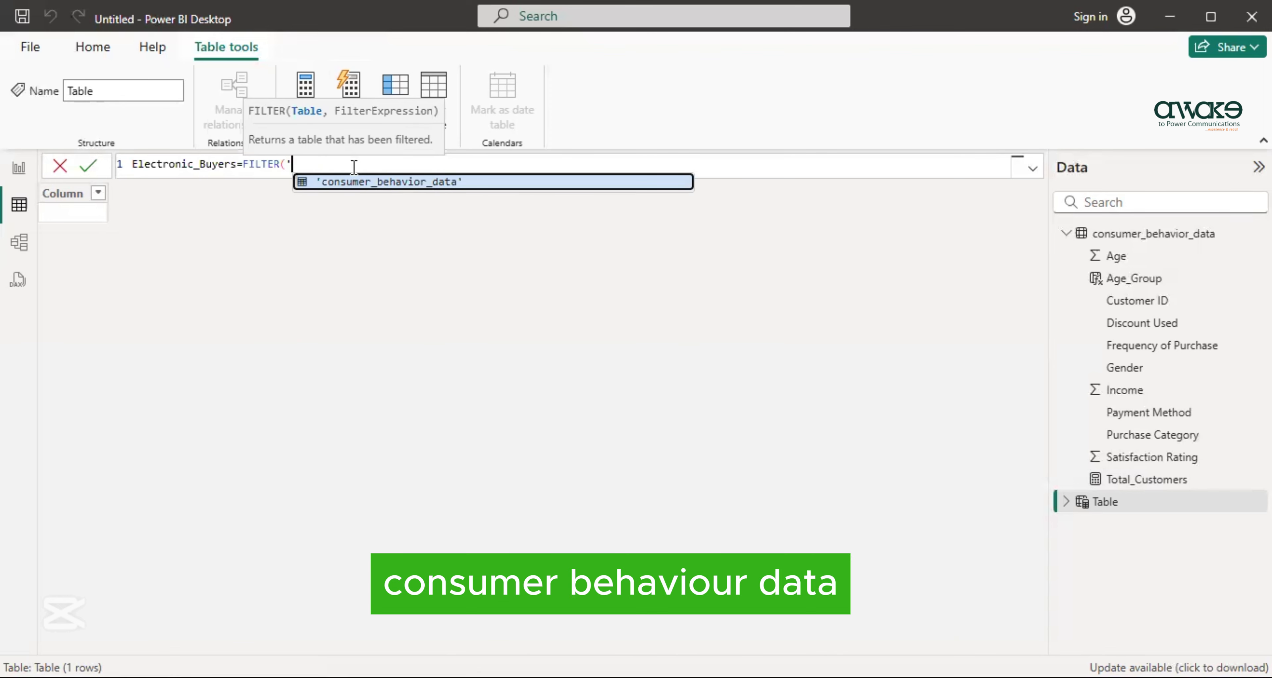
{"action": "left_click", "coordinate": [450, 183]}
{"action": "type", "text": ","}
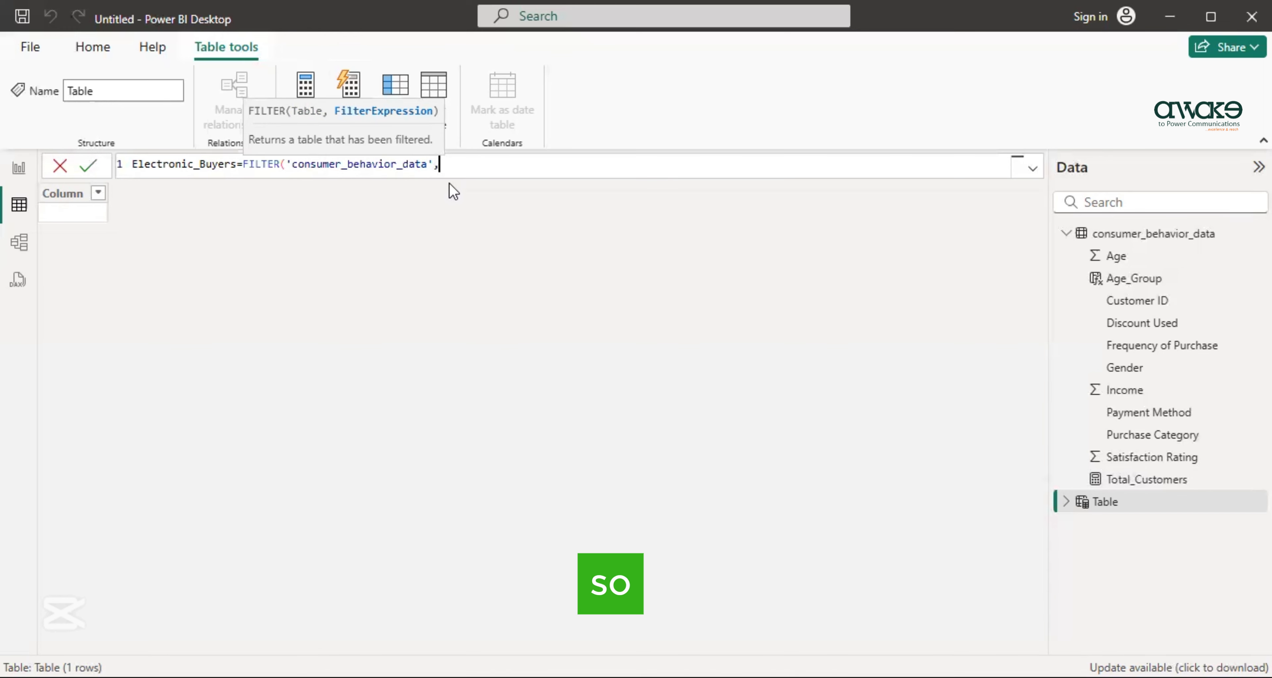
- Set the filter expression to 'consumer_behavior_data'[Purchase Category] equal to "Electronics"
{"action": "type", "text": "'"}
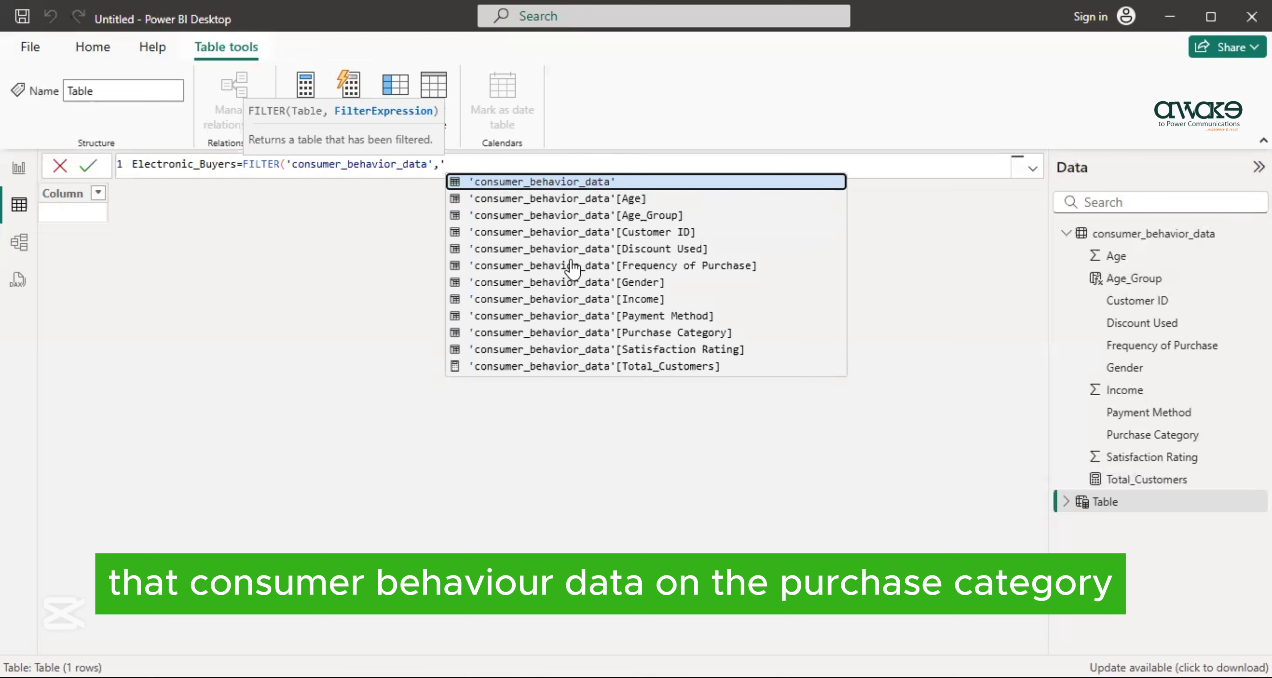
{"action": "left_click", "coordinate": [563, 335]}
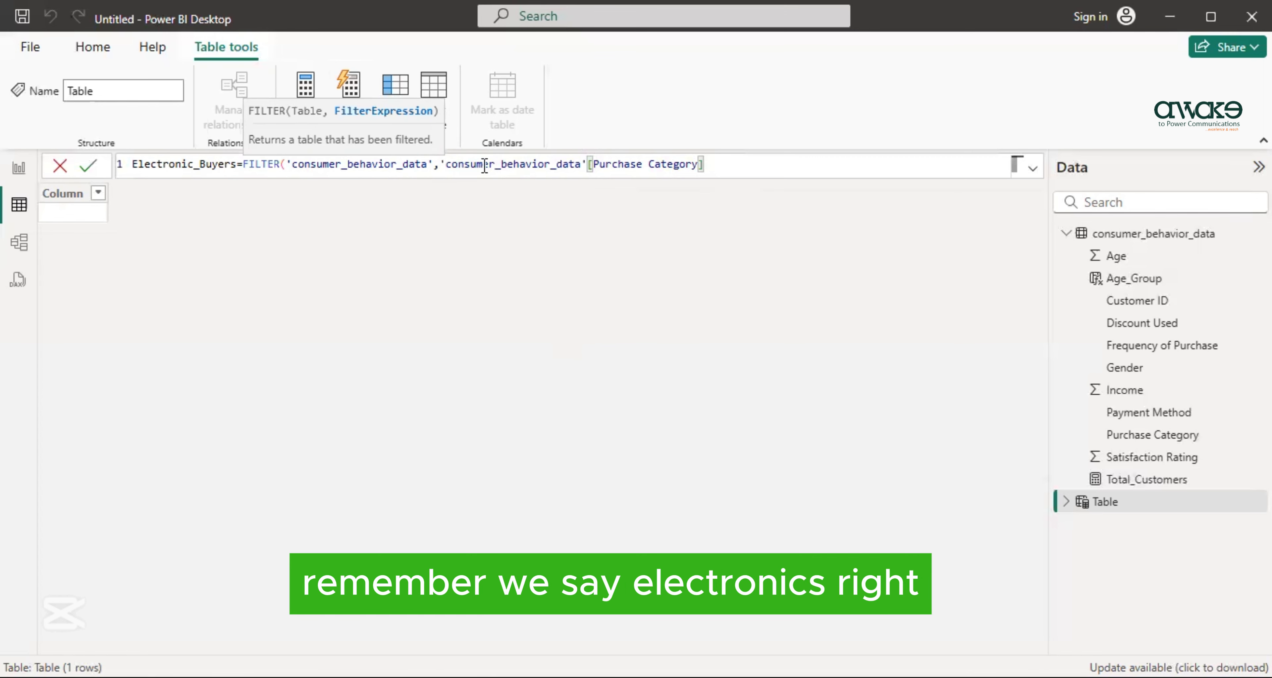
{"action": "type", "text": "="}
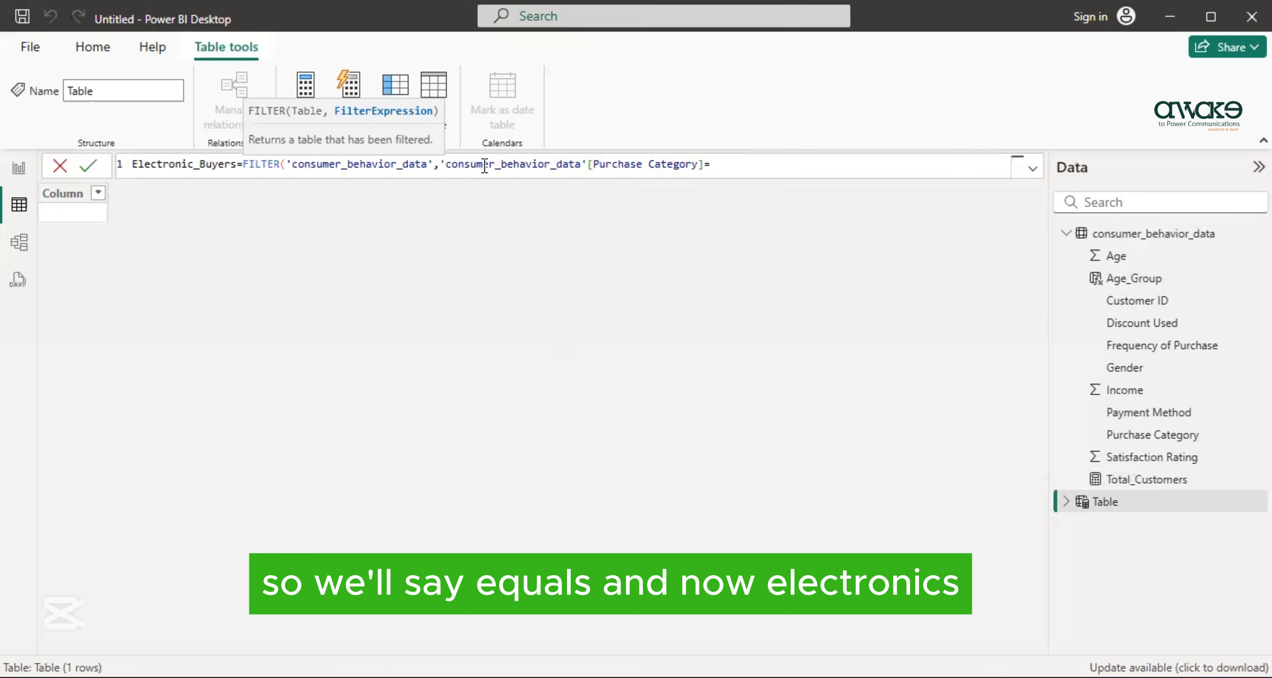
{"action": "type", "text": "\""}
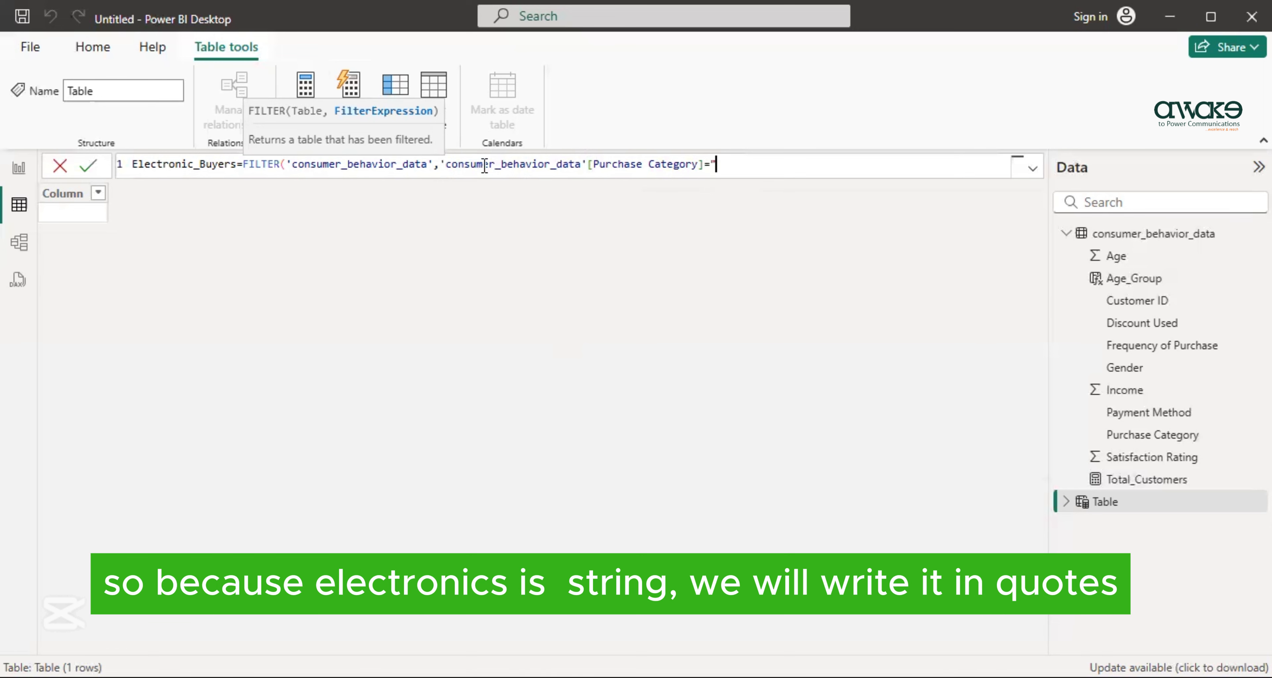
{"action": "type", "text": "Electronics\""}
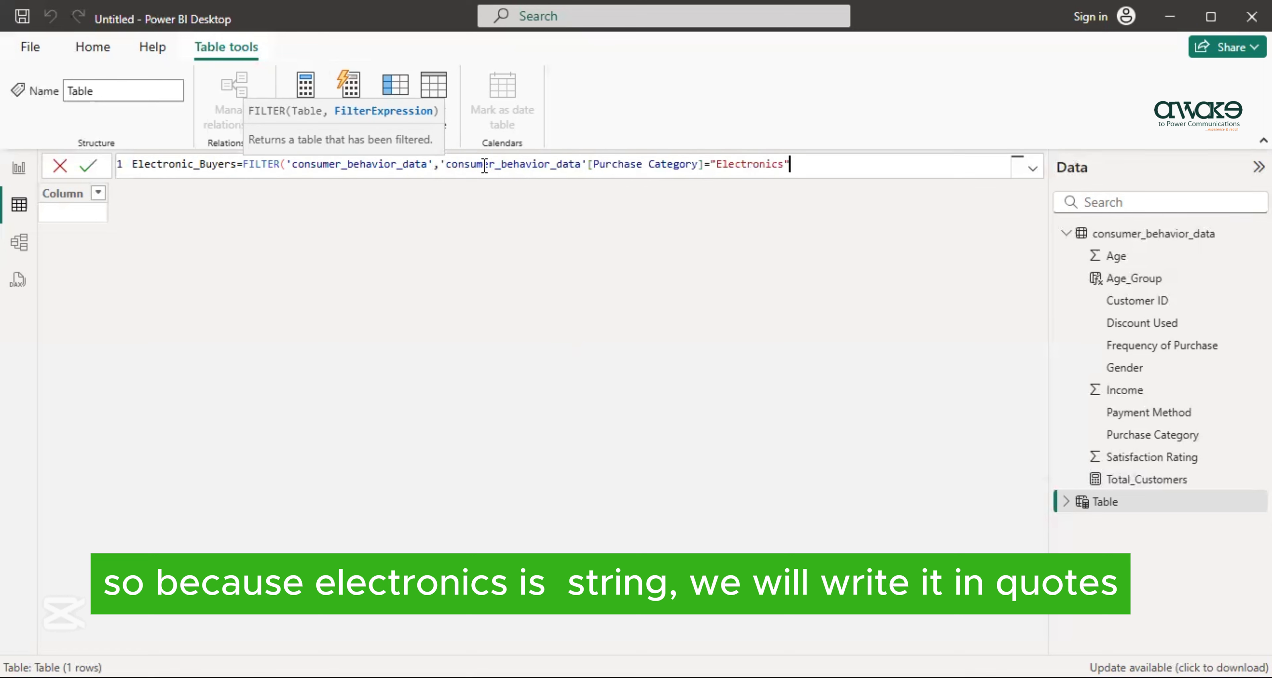
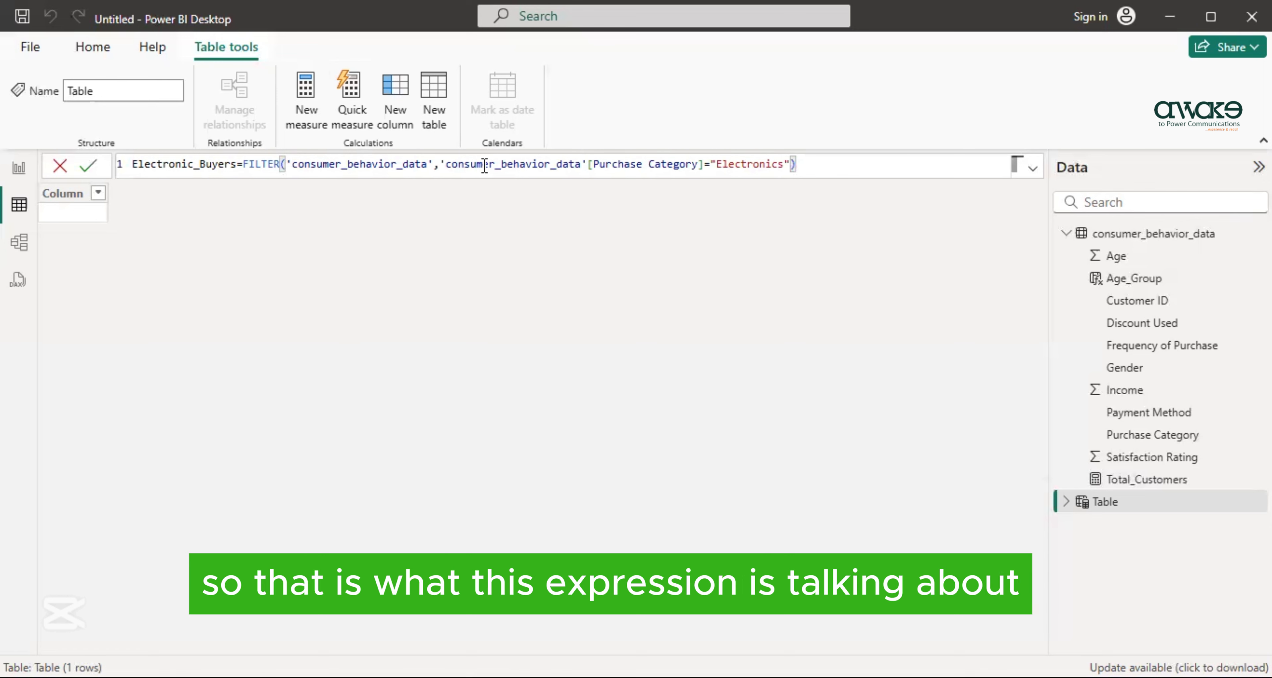
- Commit the Electronic_Buyers table formula and review the new table's full field list in the model view
{"action": "key", "text": "Return"}
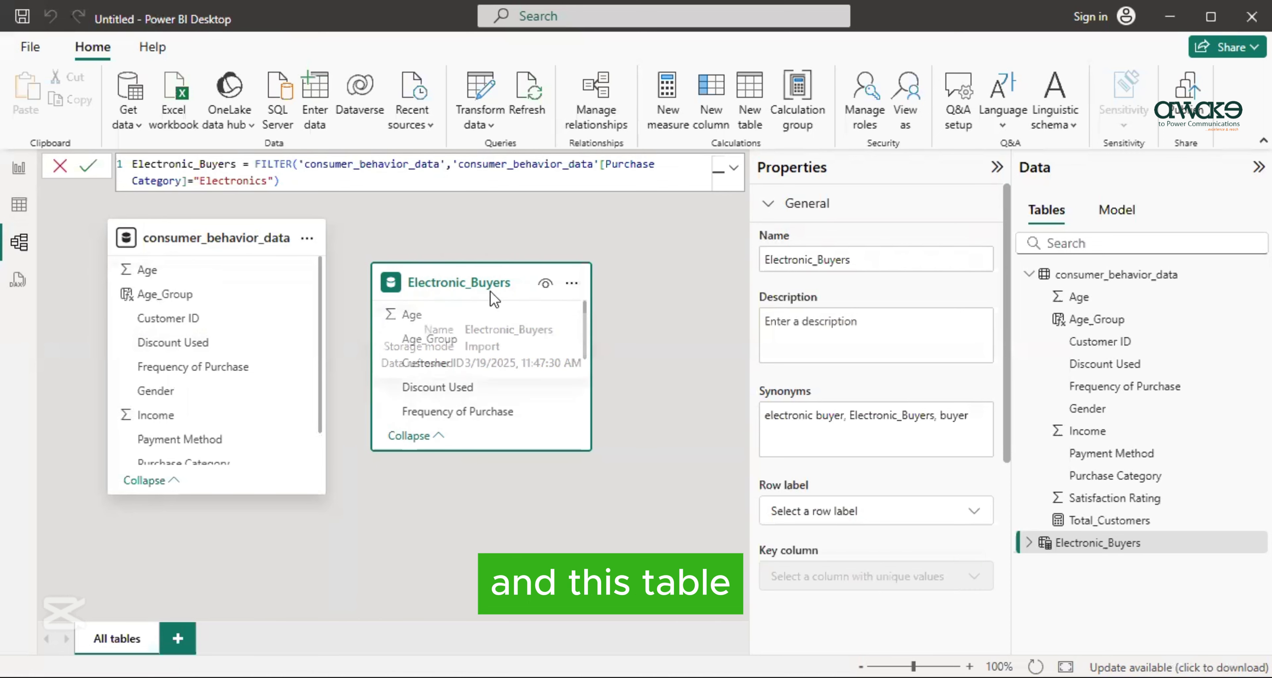
{"action": "scroll", "coordinate": [469, 361], "scroll_direction": "down", "scroll_amount": 3}
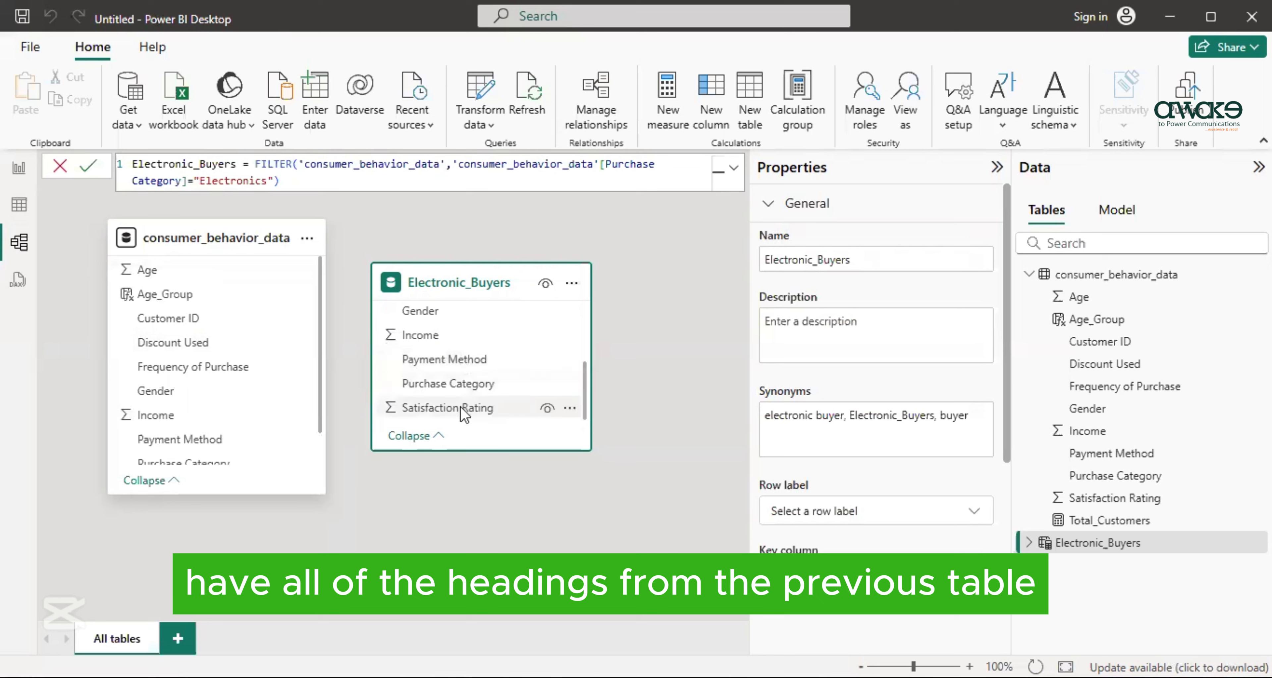
{"action": "scroll", "coordinate": [460, 406], "scroll_direction": "up", "scroll_amount": 3}
{"action": "scroll", "coordinate": [459, 415], "scroll_direction": "down", "scroll_amount": 3}
{"action": "scroll", "coordinate": [459, 414], "scroll_direction": "up", "scroll_amount": 3}
{"action": "scroll", "coordinate": [459, 415], "scroll_direction": "down", "scroll_amount": 2}
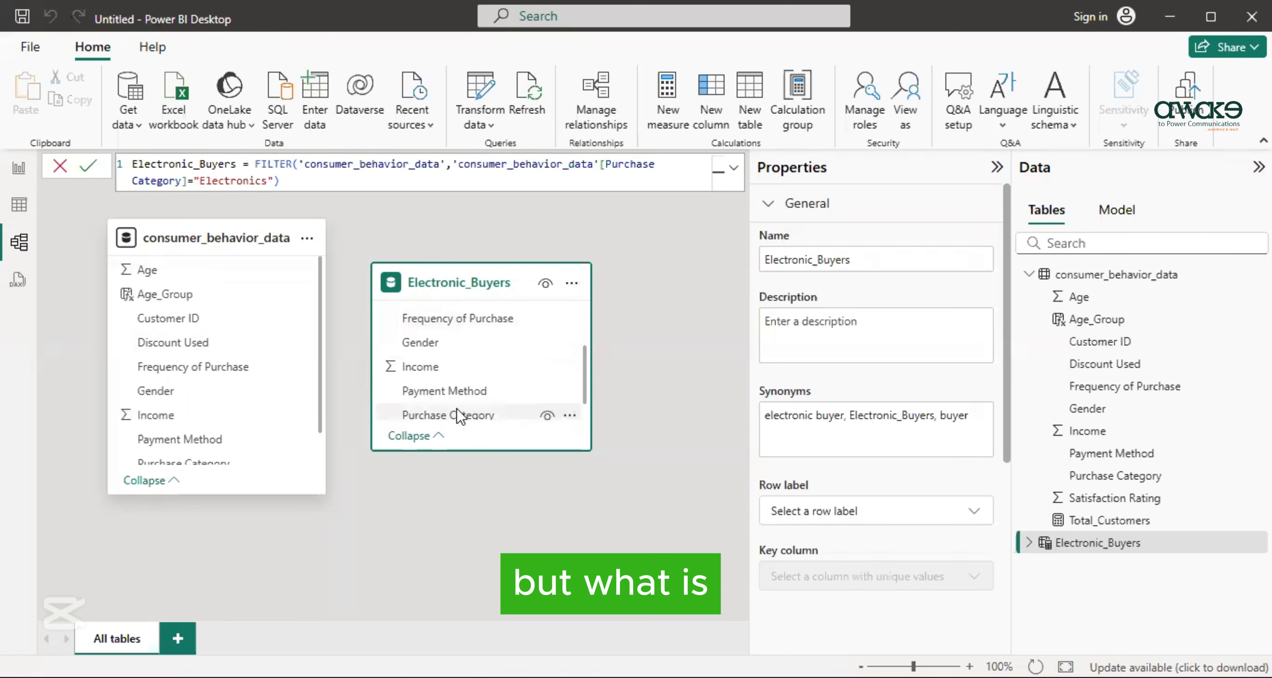
{"action": "scroll", "coordinate": [457, 411], "scroll_direction": "down", "scroll_amount": 1}
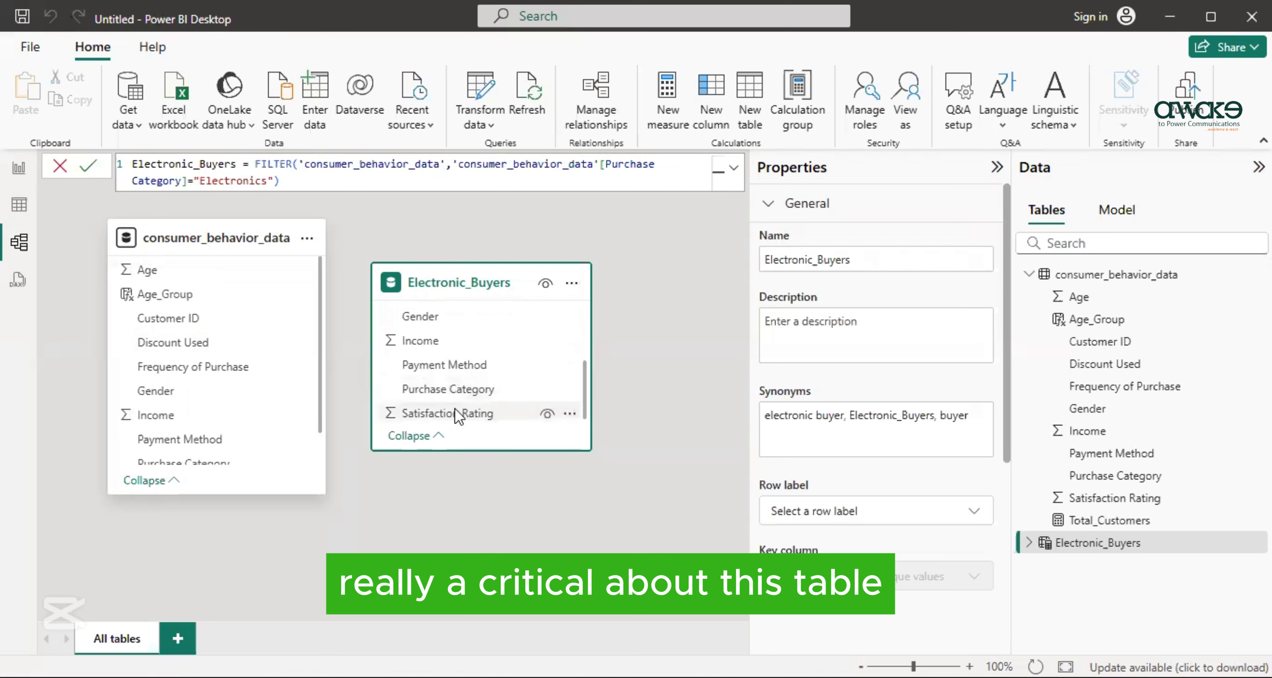
{"action": "scroll", "coordinate": [459, 409], "scroll_direction": "up", "scroll_amount": 3}
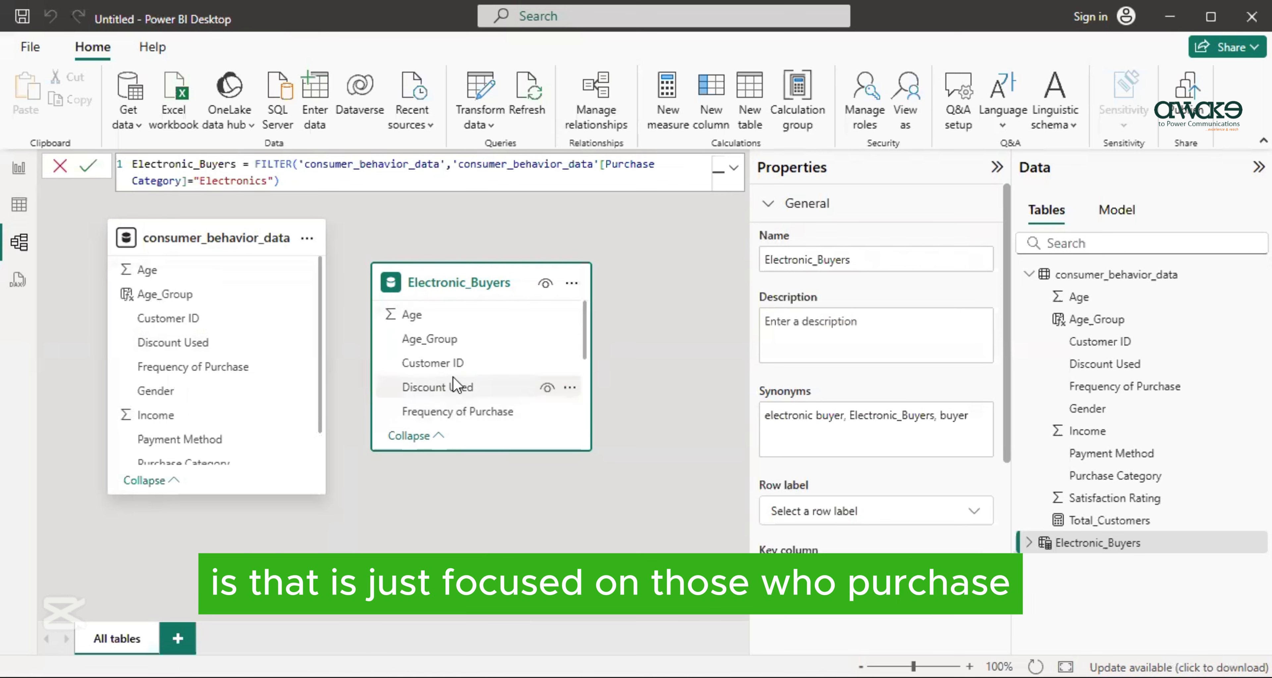
{"action": "scroll", "coordinate": [453, 381], "scroll_direction": "down", "scroll_amount": 3}
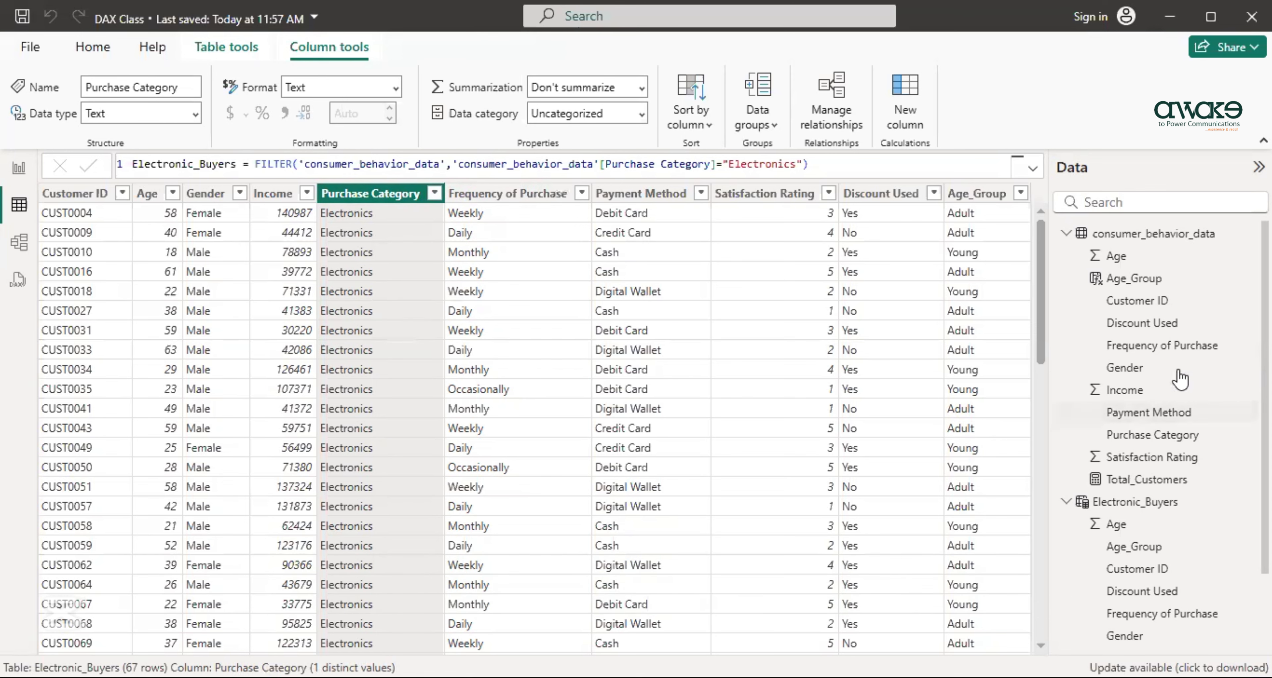
- Examine the Electronic_Buyers table in the model diagram, then return to its rows in the table view
{"action": "left_click", "coordinate": [18, 243]}
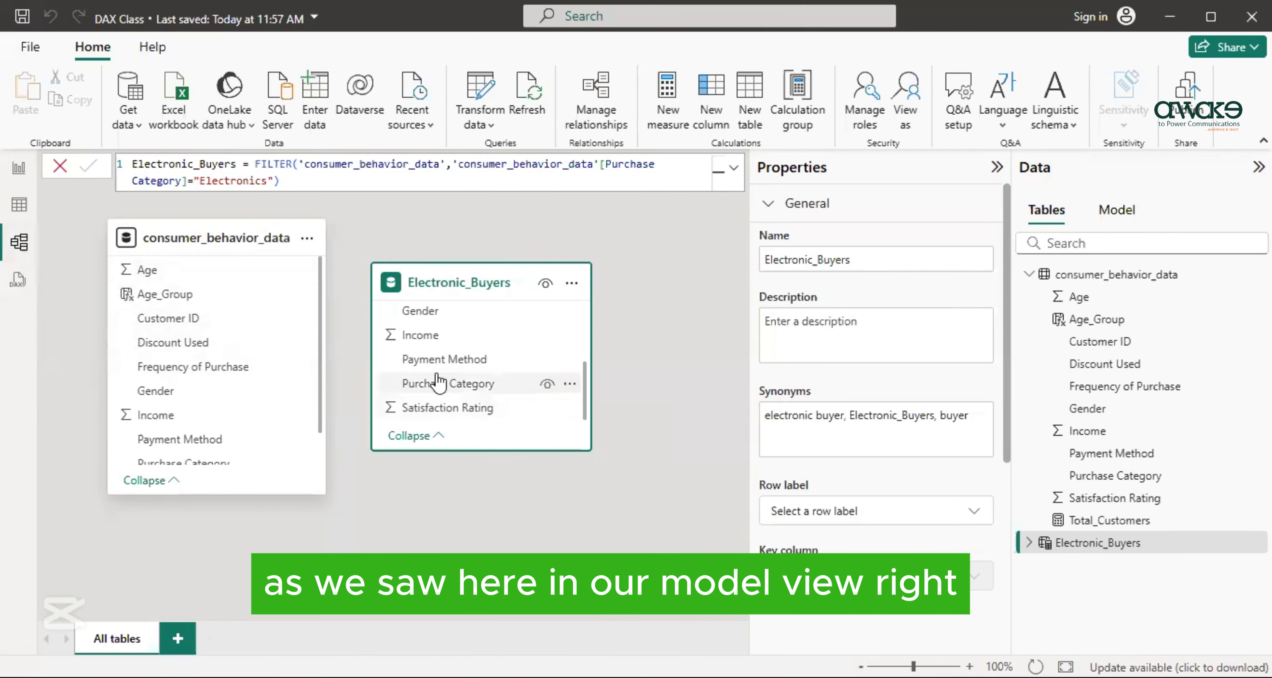
{"action": "mouse_move", "coordinate": [403, 284]}
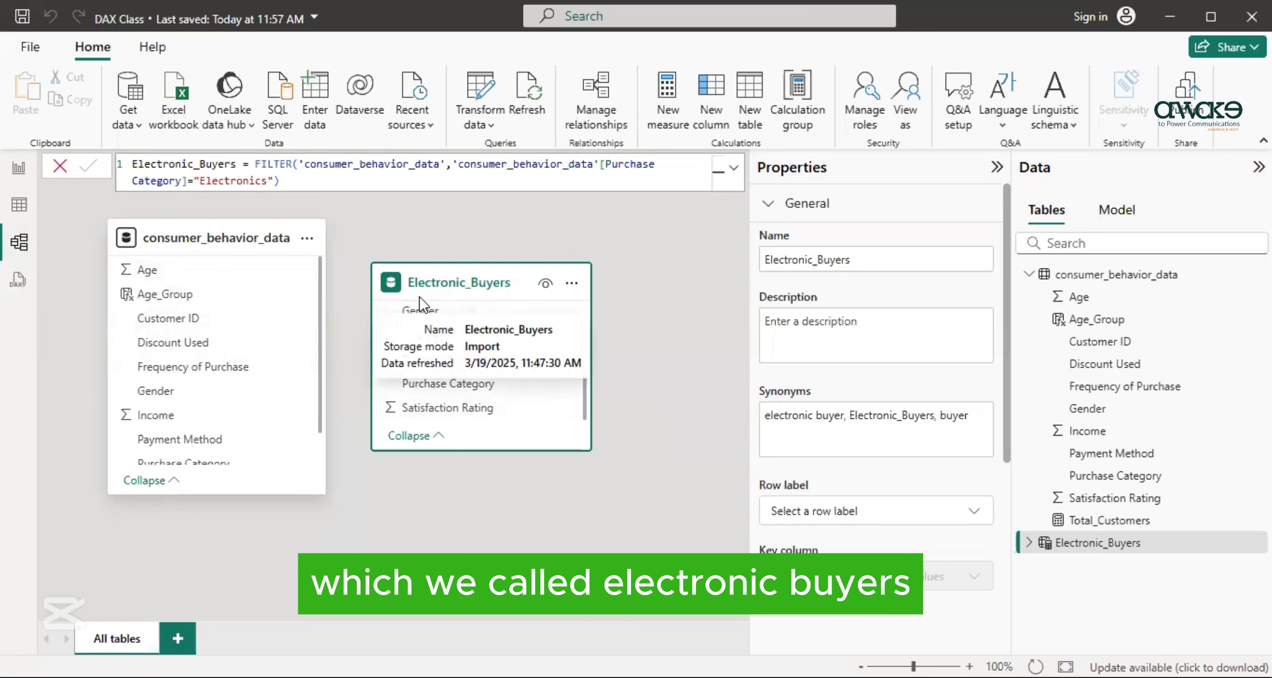
{"action": "left_click", "coordinate": [19, 204]}
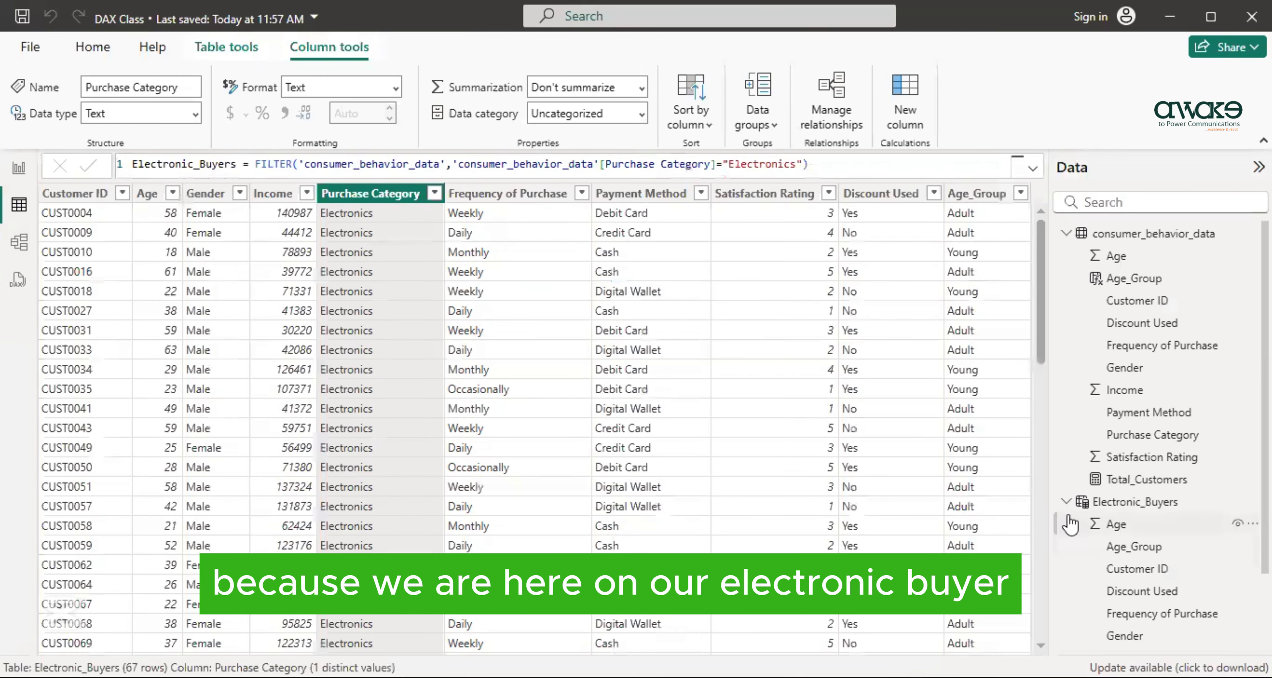
{"action": "left_click", "coordinate": [1056, 502]}
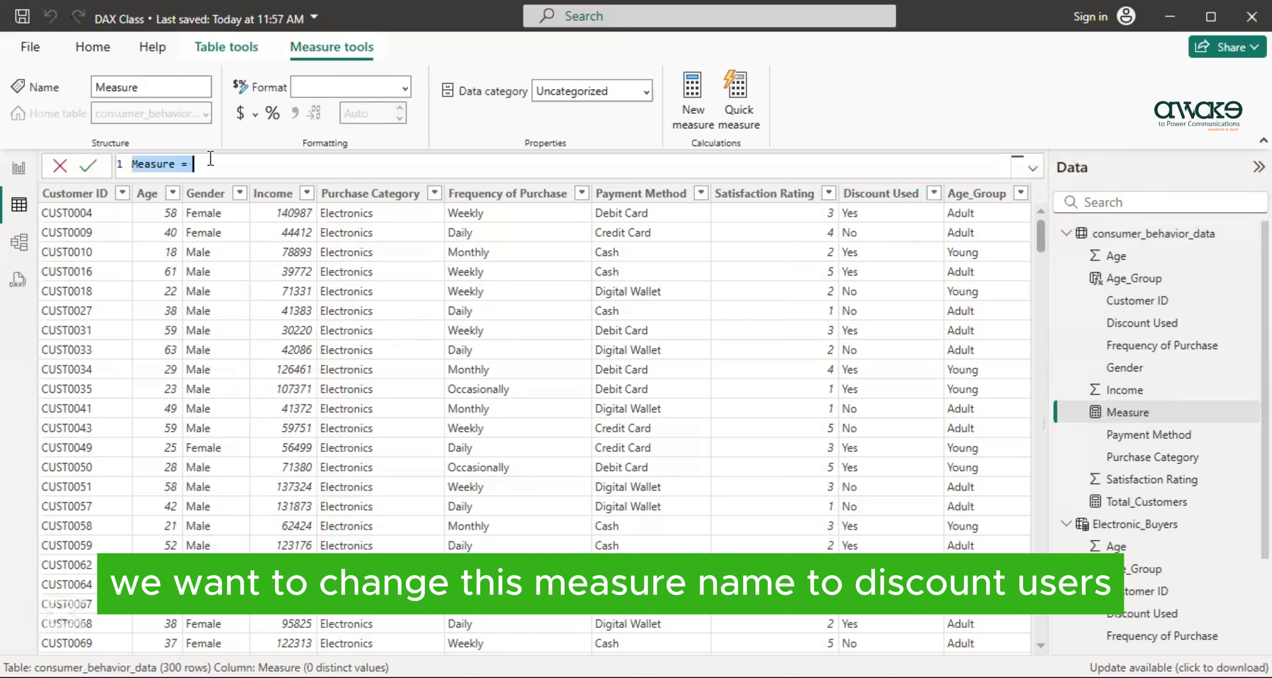
- Name the new measure Discount_Users and begin its formula with the CALCULATE function
{"action": "key", "text": "BackSpace"}
{"action": "type", "text": "Discount"}
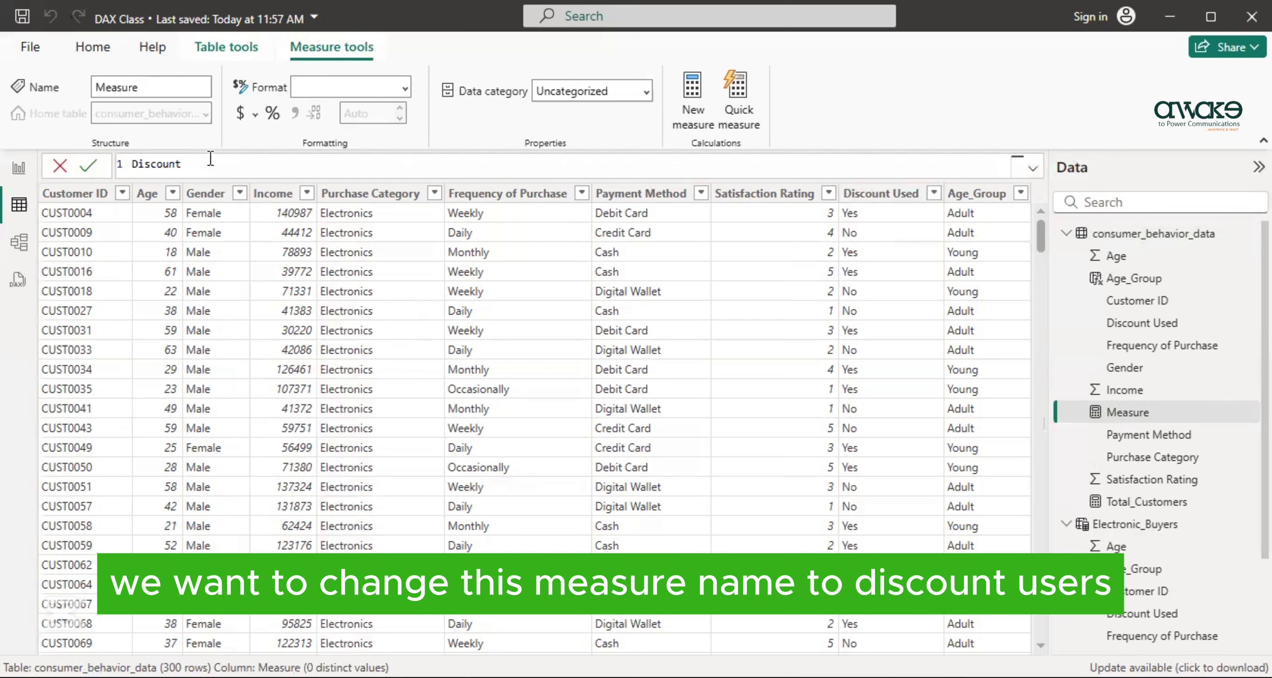
{"action": "type", "text": "_Users="}
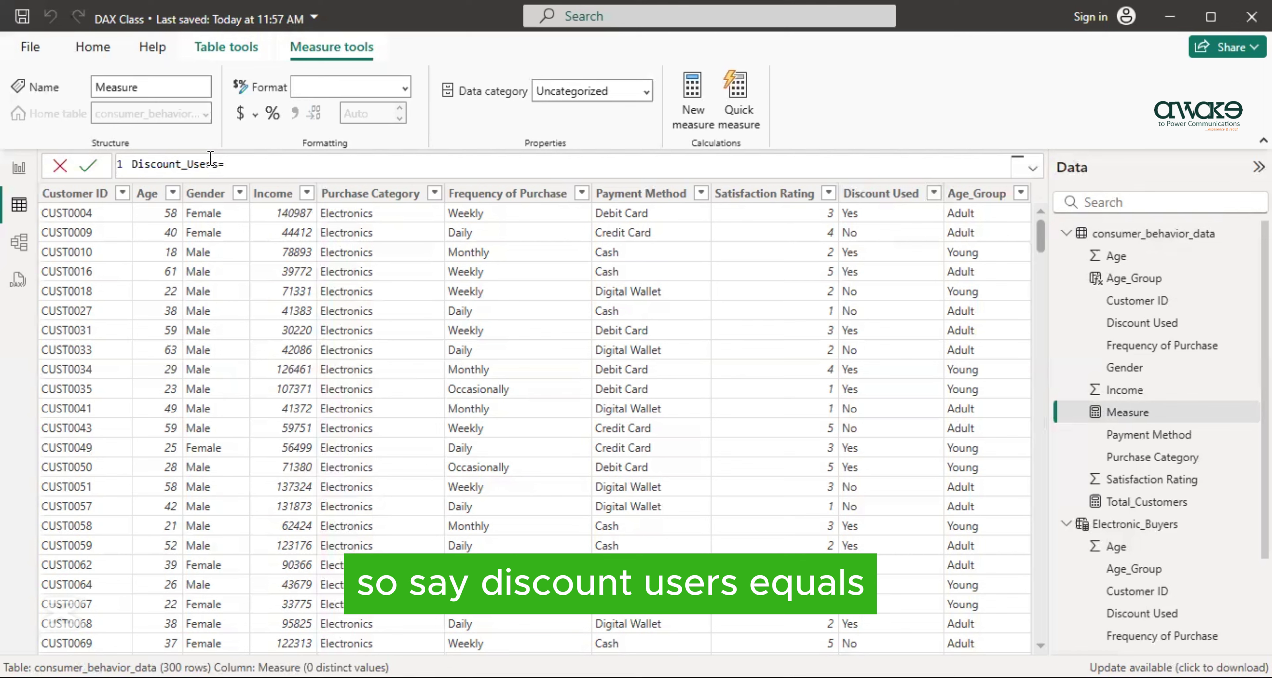
{"action": "type", "text": "C"}
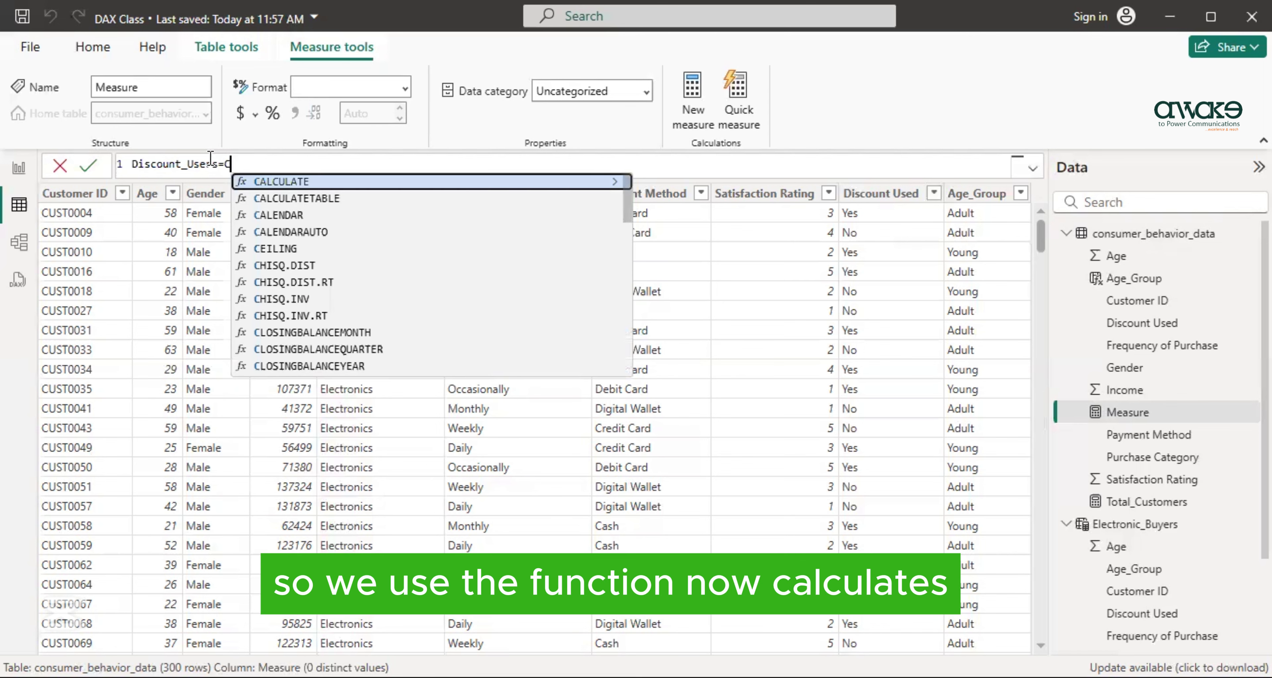
{"action": "type", "text": "ALCULATE("}
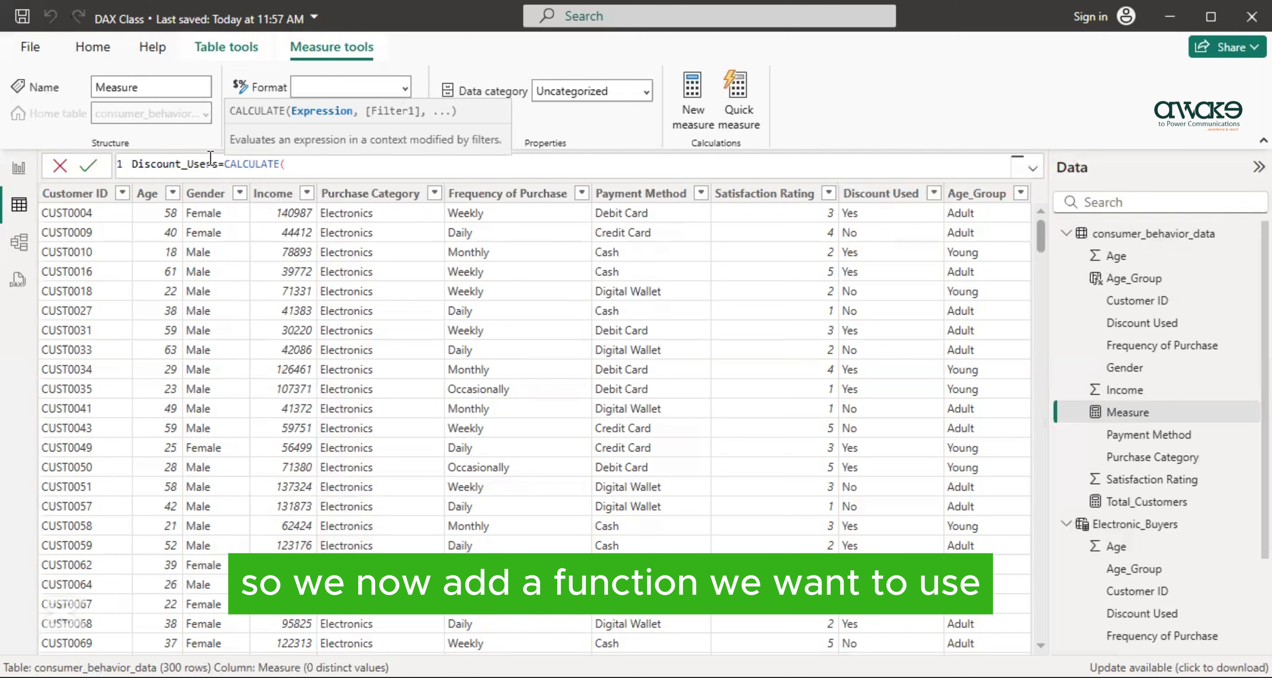
- Set the CALCULATE expression to a COUNT of consumer_behavior_data[Customer ID]
{"action": "type", "text": "COUNT"}
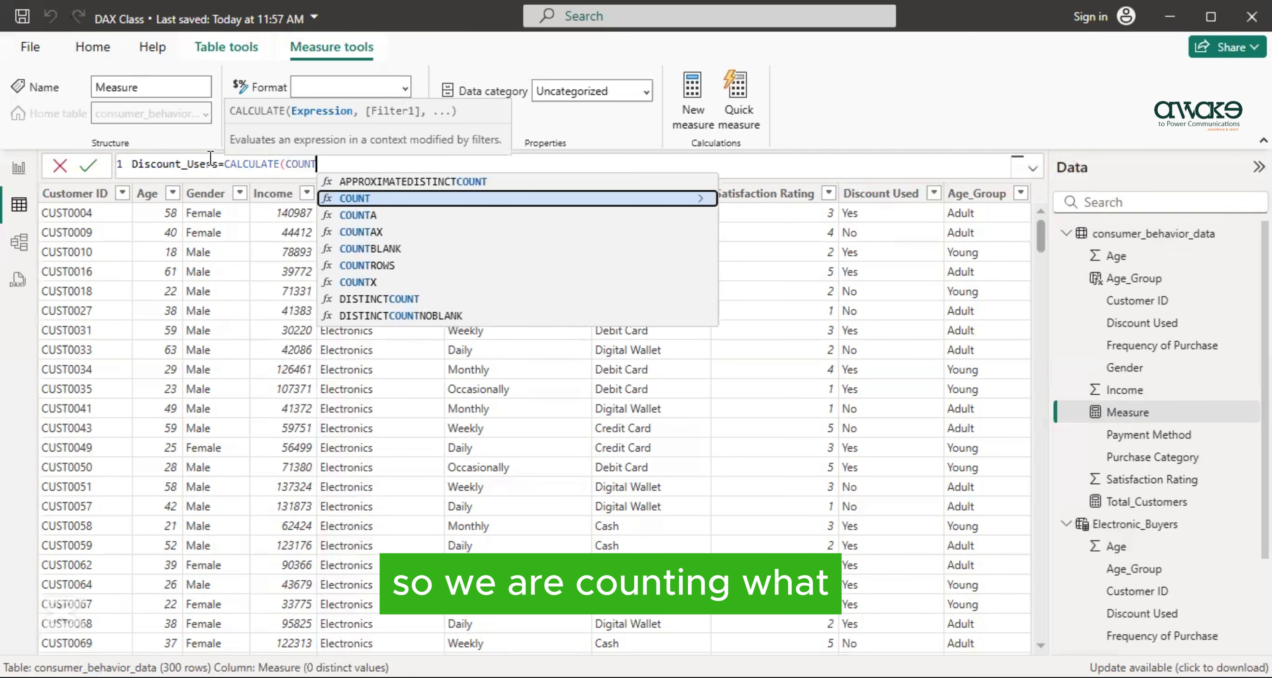
{"action": "type", "text": "("}
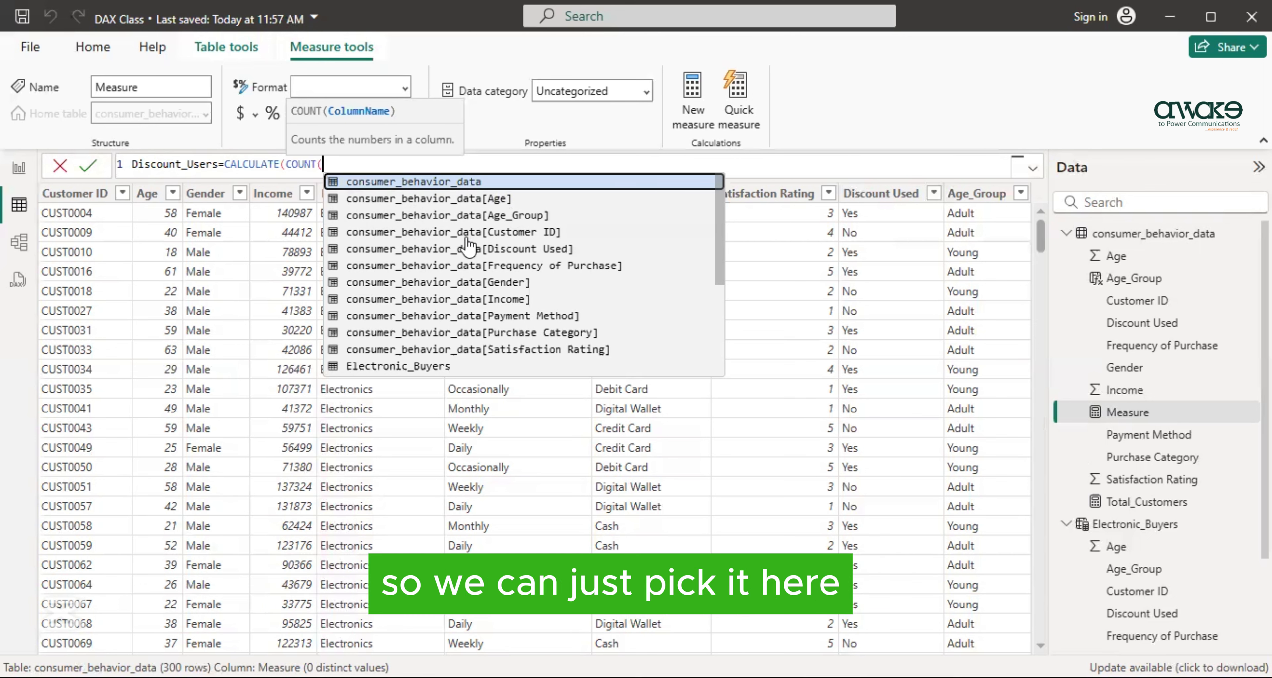
{"action": "left_click", "coordinate": [405, 232]}
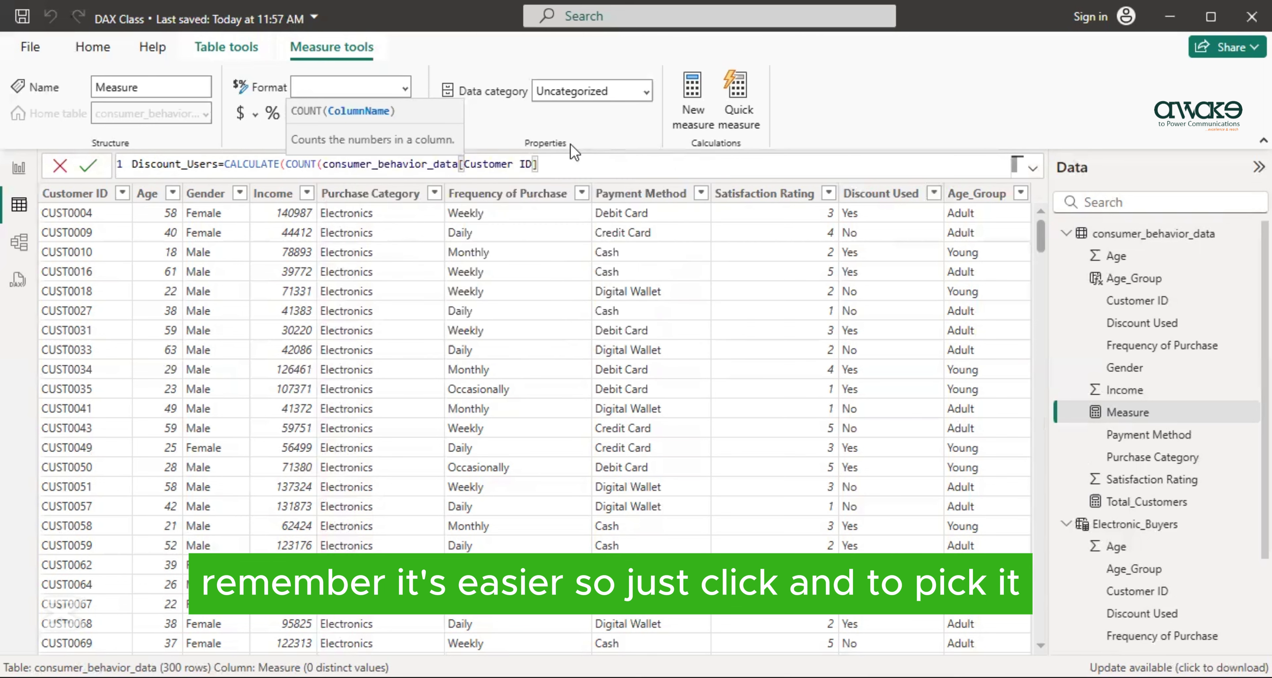
{"action": "type", "text": ","}
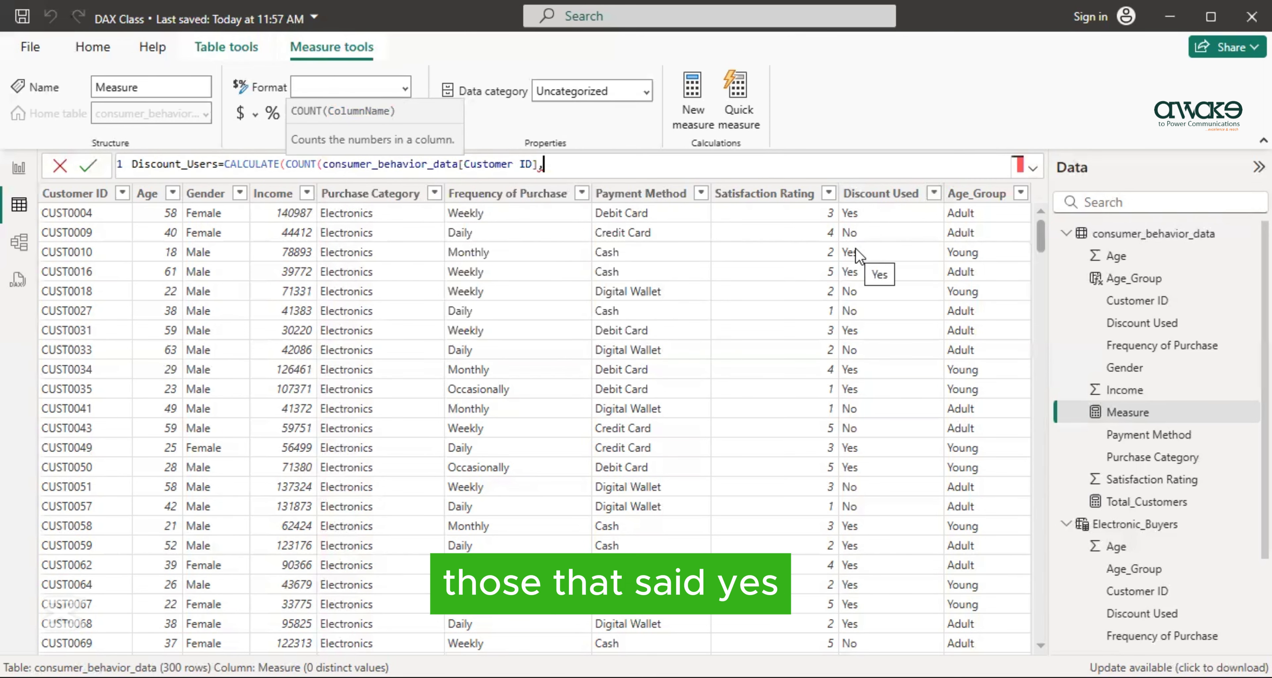
{"action": "key", "text": "BackSpace"}
{"action": "type", "text": ")"}
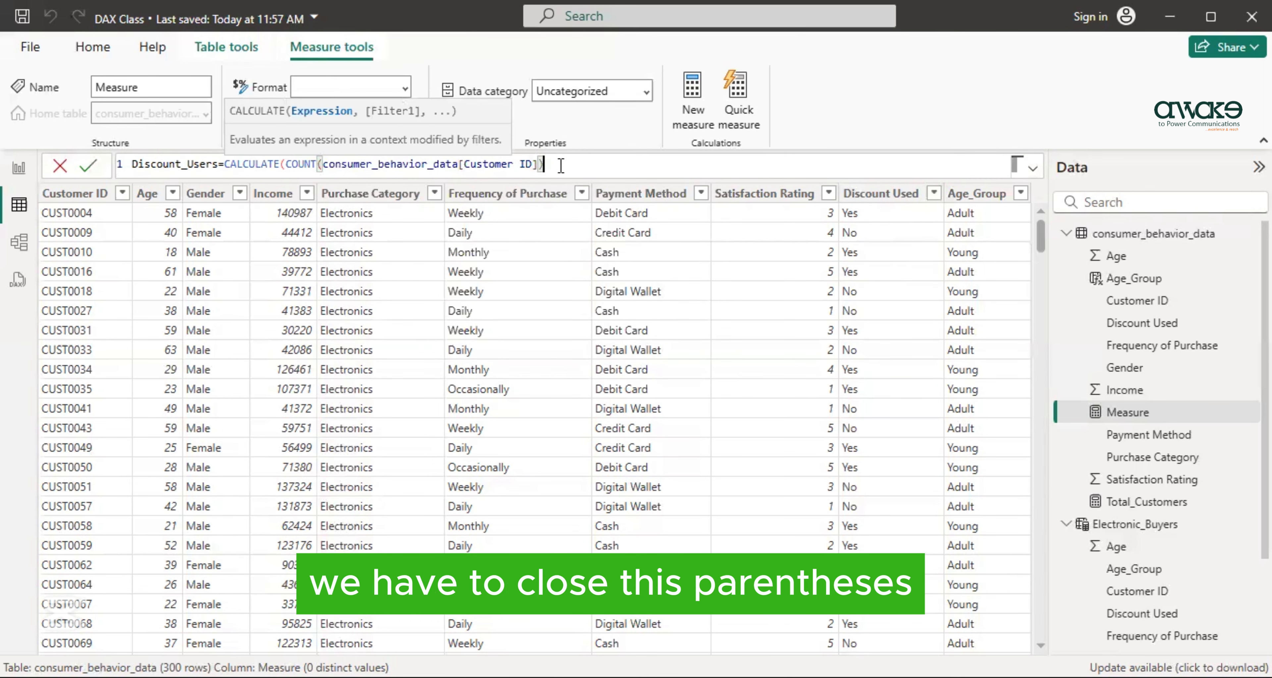
{"action": "type", "text": ","}
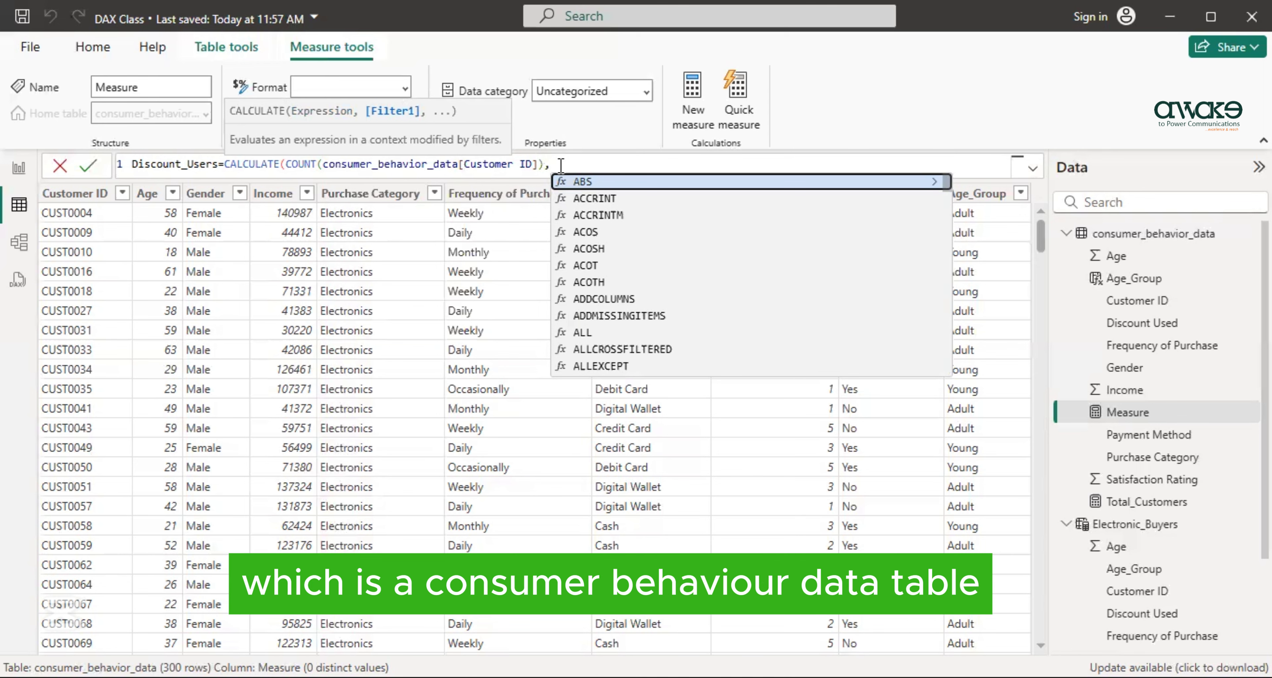
- Filter the CALCULATE to 'consumer_behavior_data'[Discount Used] equal to "Yes" and commit the Discount_Users measure
{"action": "type", "text": "'"}
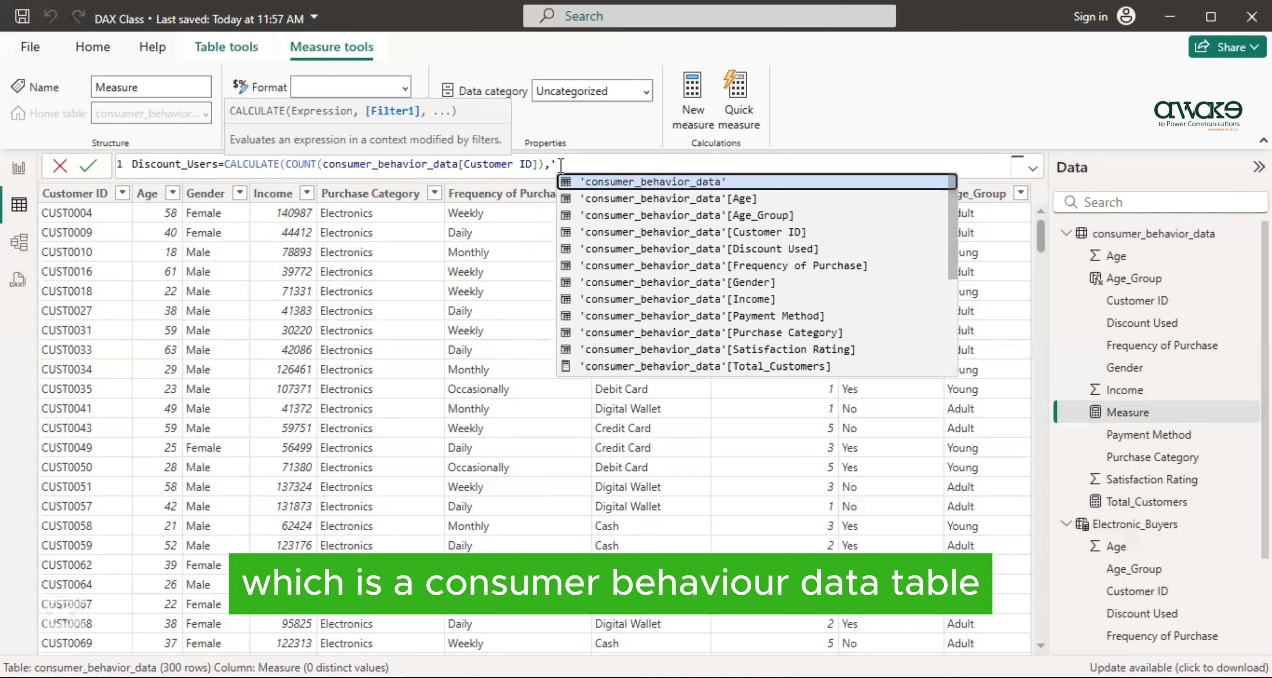
{"action": "left_click", "coordinate": [687, 248]}
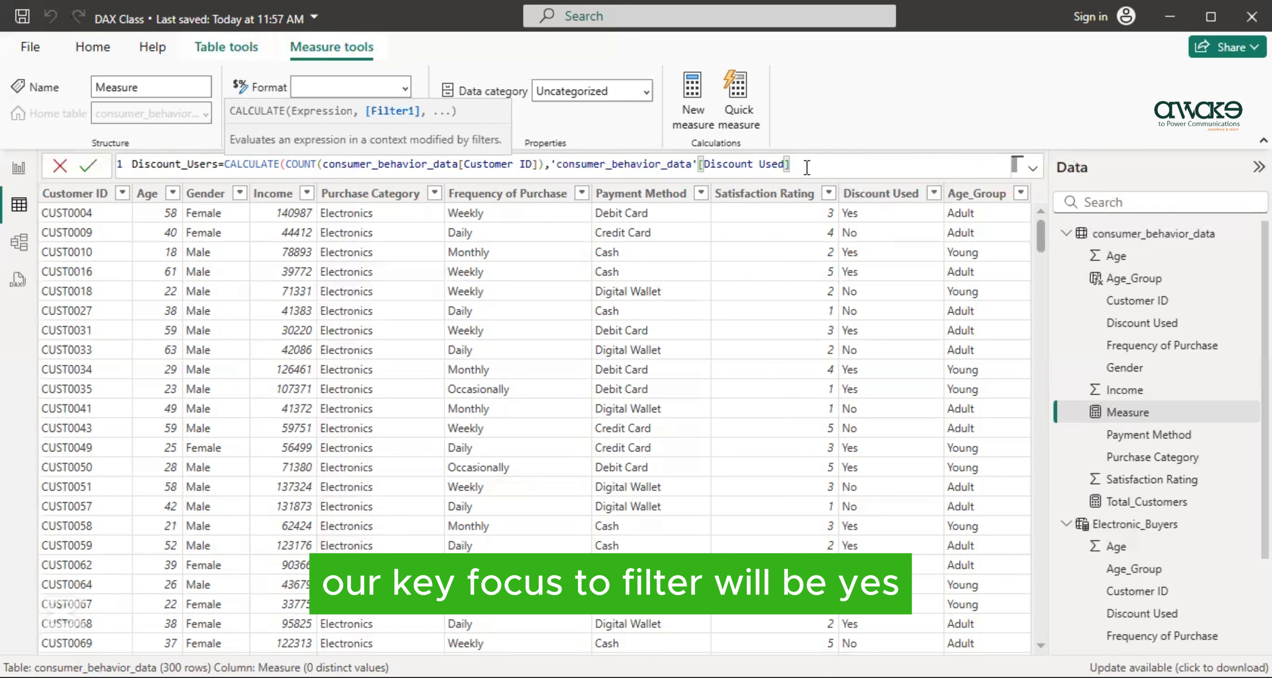
{"action": "type", "text": "="}
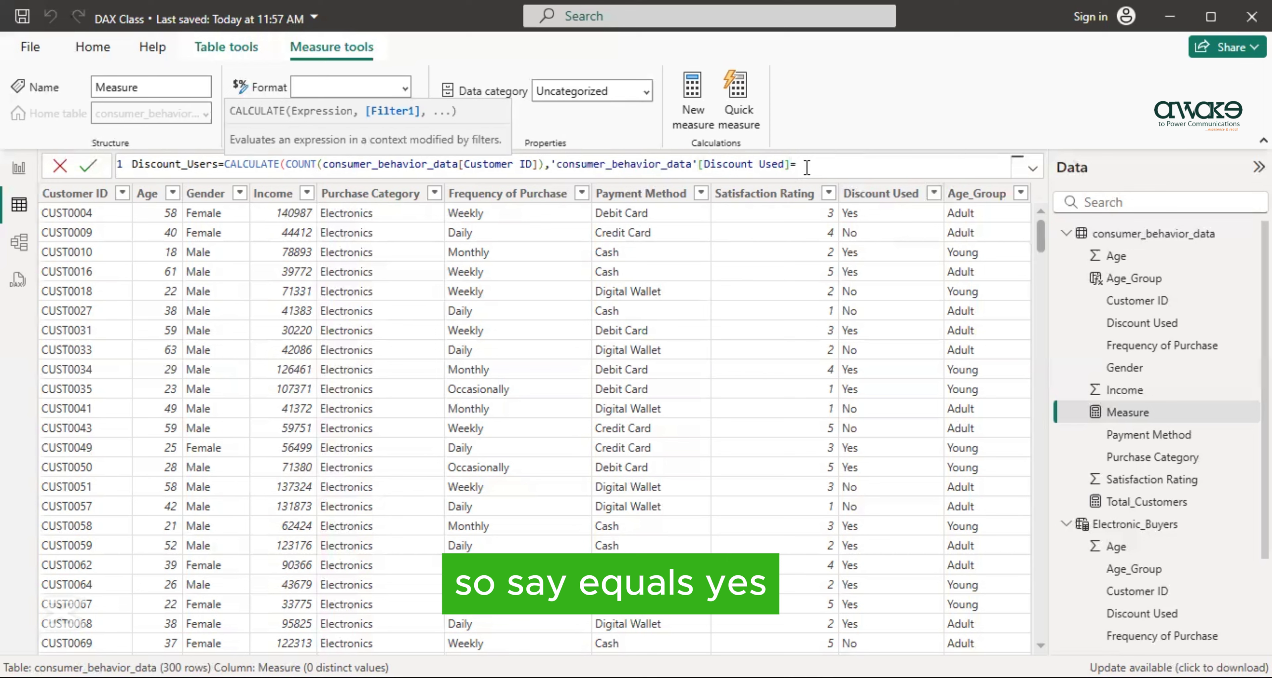
{"action": "type", "text": "\"Yes"}
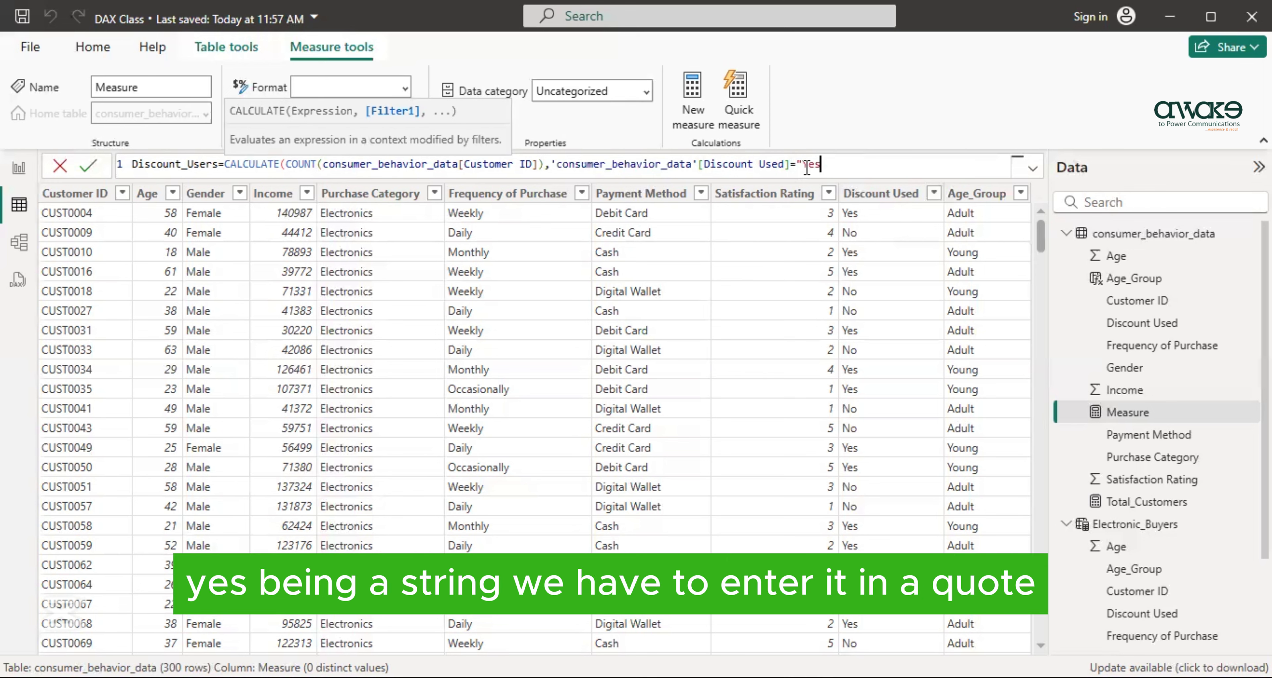
{"action": "type", "text": "\")"}
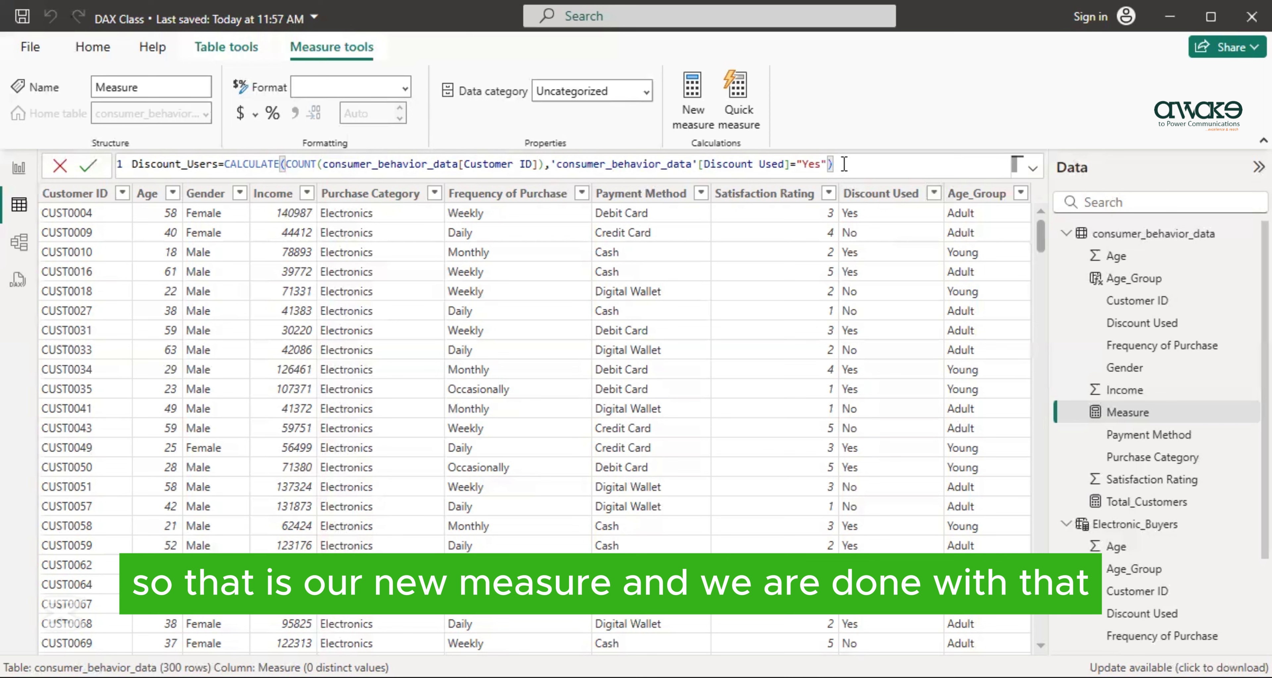
{"action": "key", "text": "Return"}
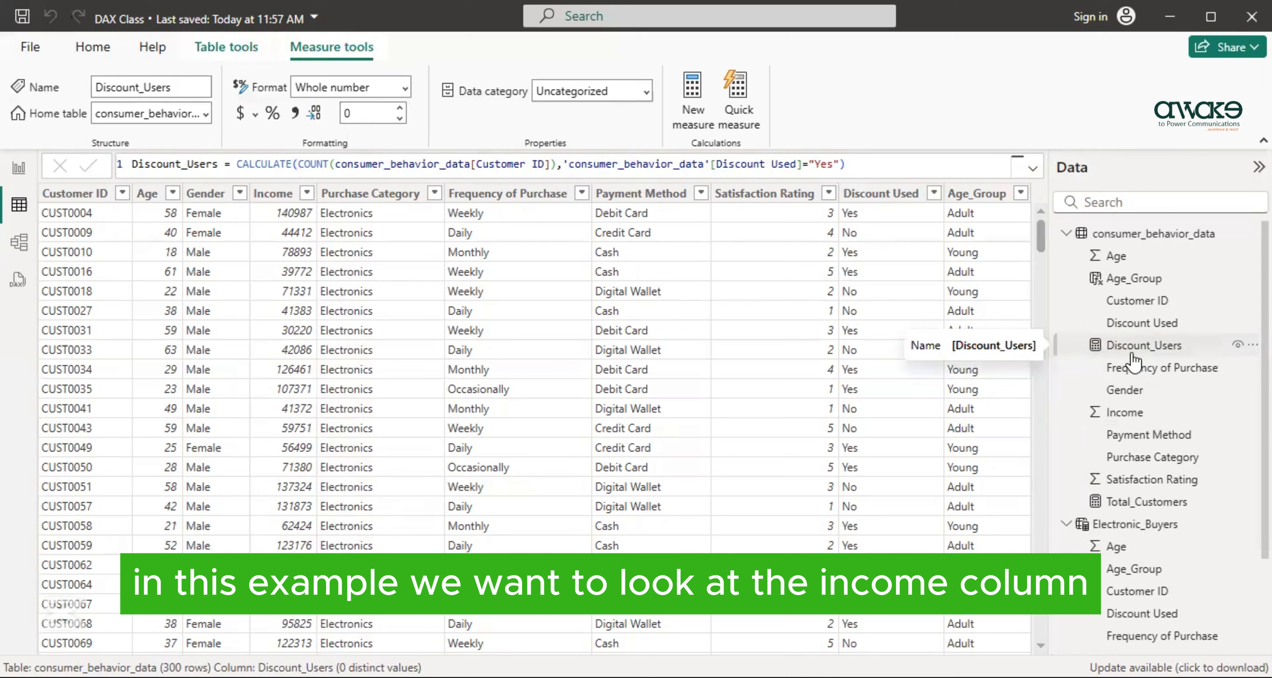
- Add a calculated column named Income_Category to the consumer_behavior_data table and begin its formula with the IF function
{"action": "left_click", "coordinate": [273, 193]}
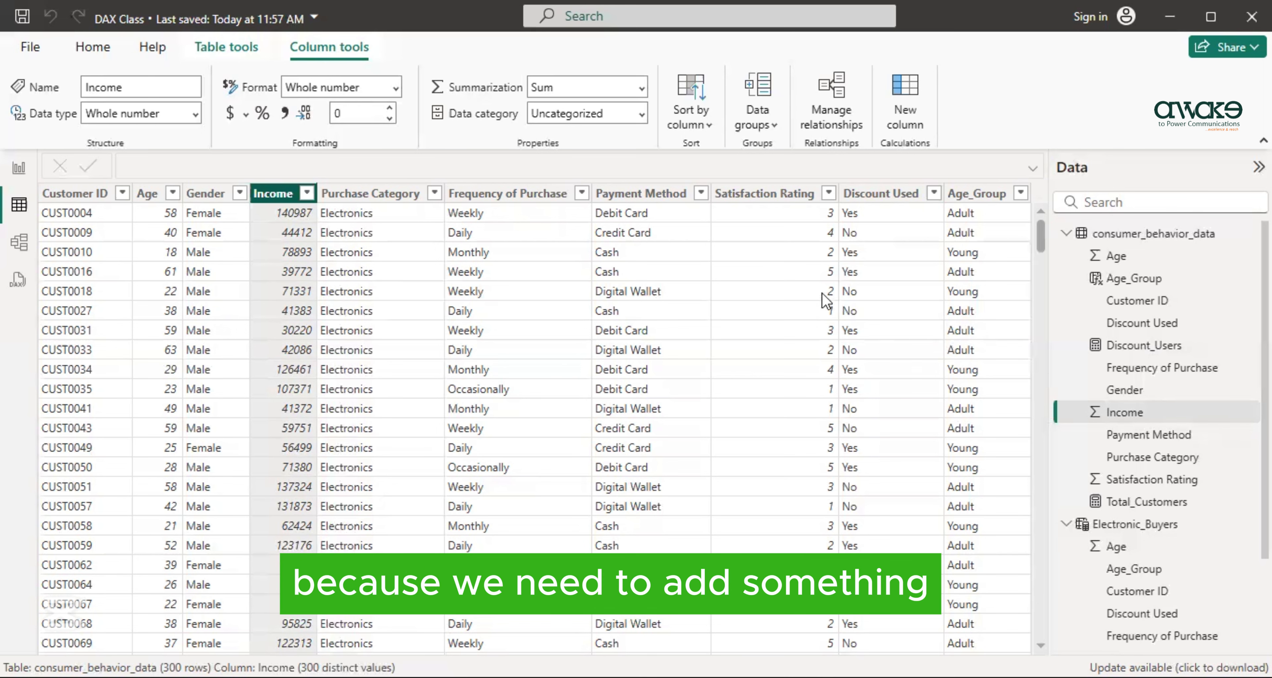
{"action": "left_click", "coordinate": [980, 194]}
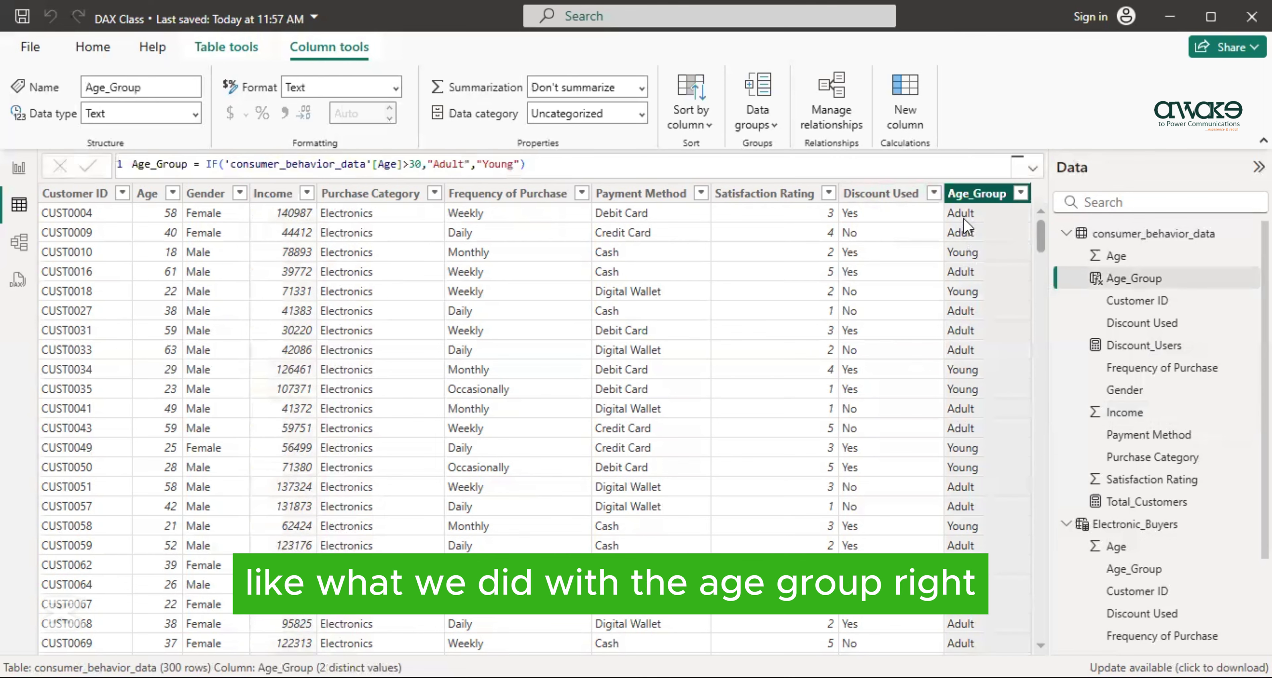
{"action": "left_click", "coordinate": [227, 52]}
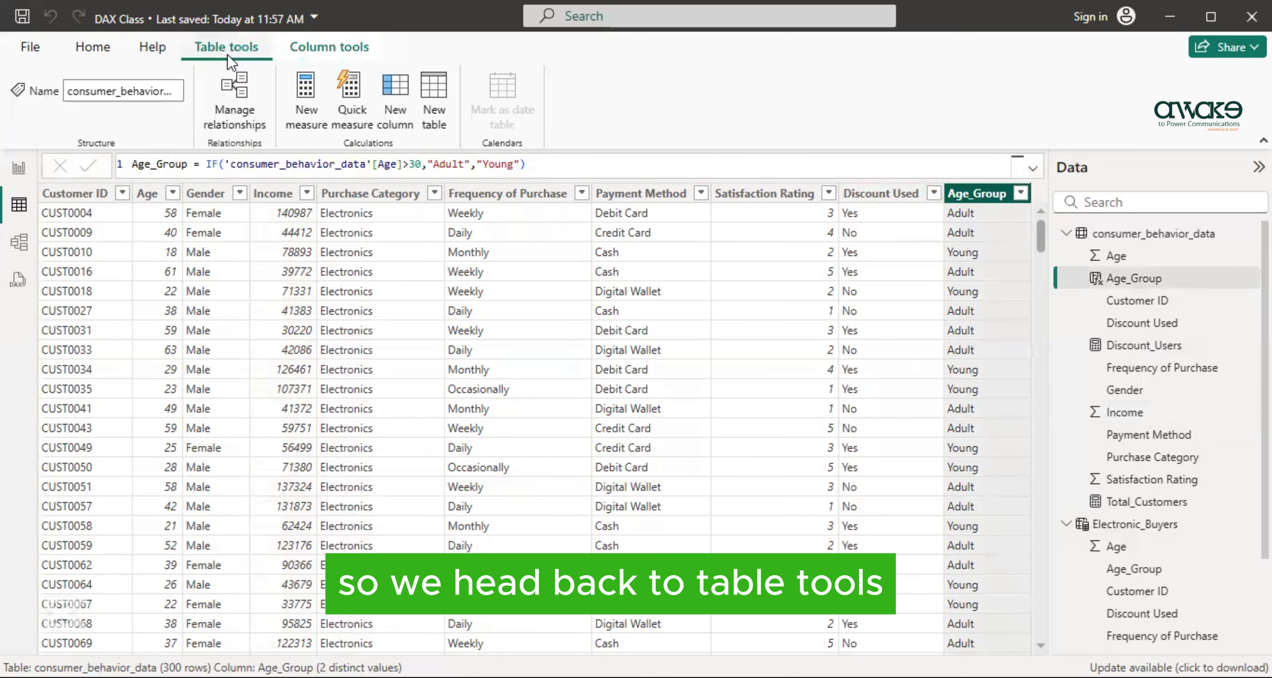
{"action": "left_click", "coordinate": [401, 119]}
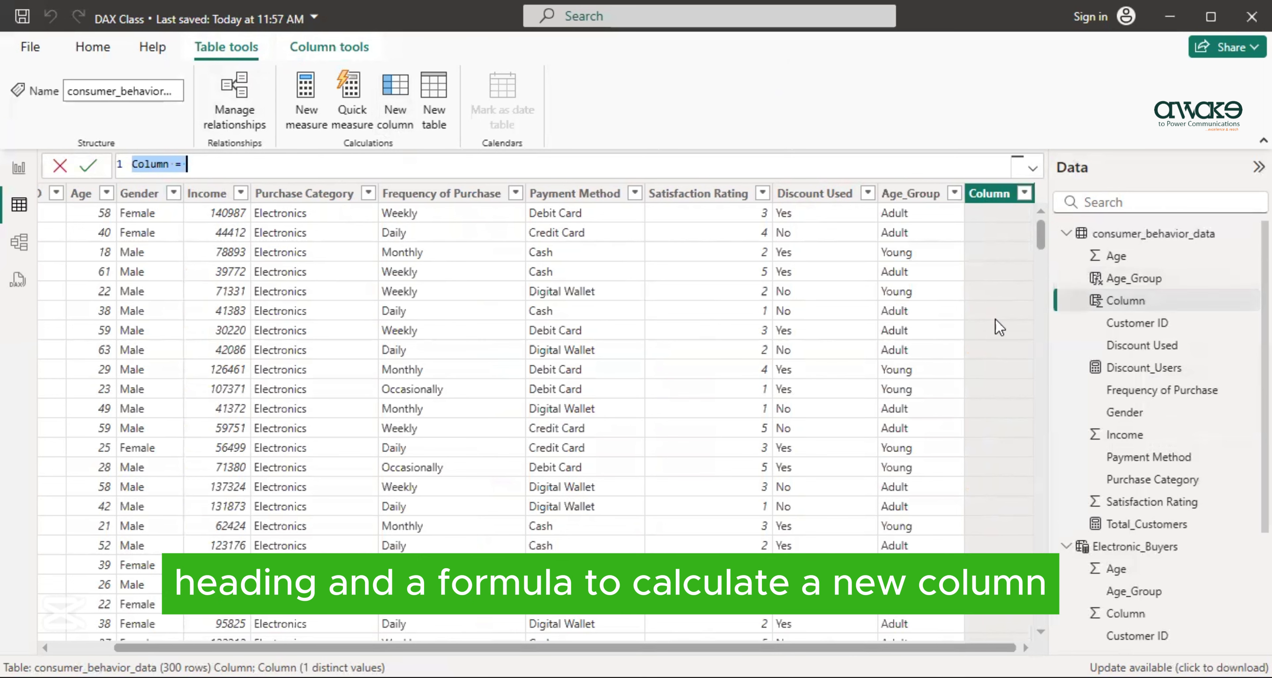
{"action": "left_click", "coordinate": [229, 169]}
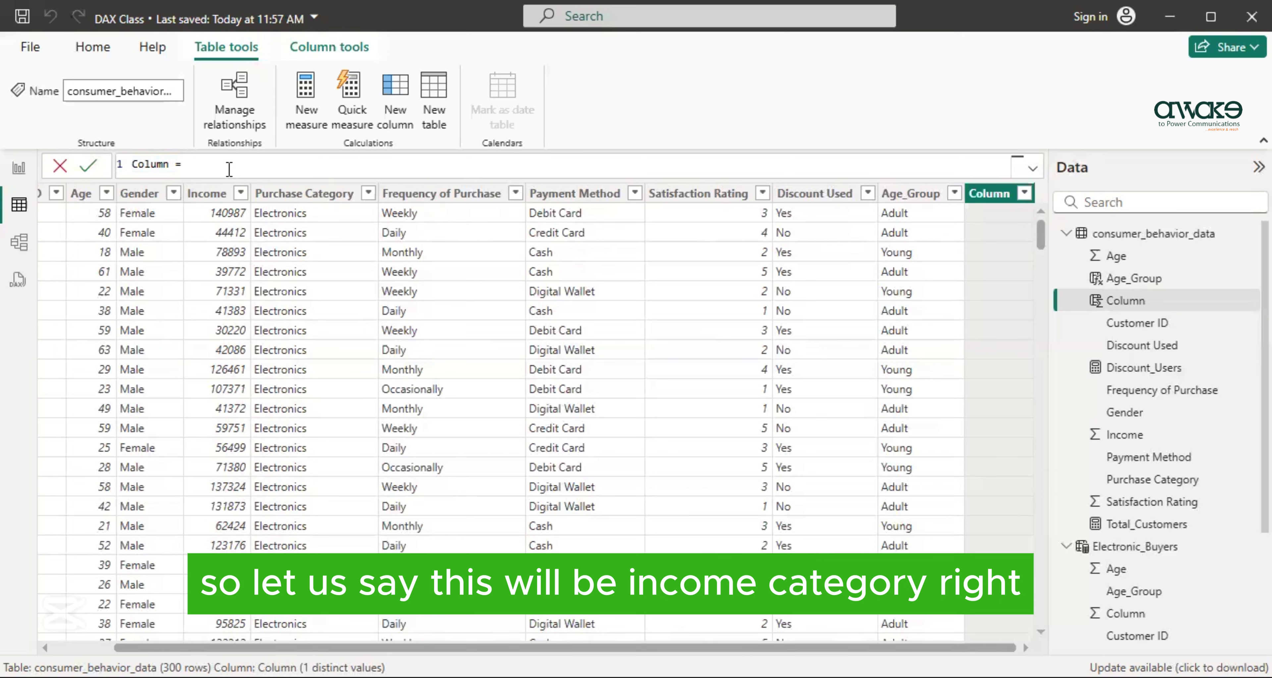
{"action": "type", "text": "Income_Category="}
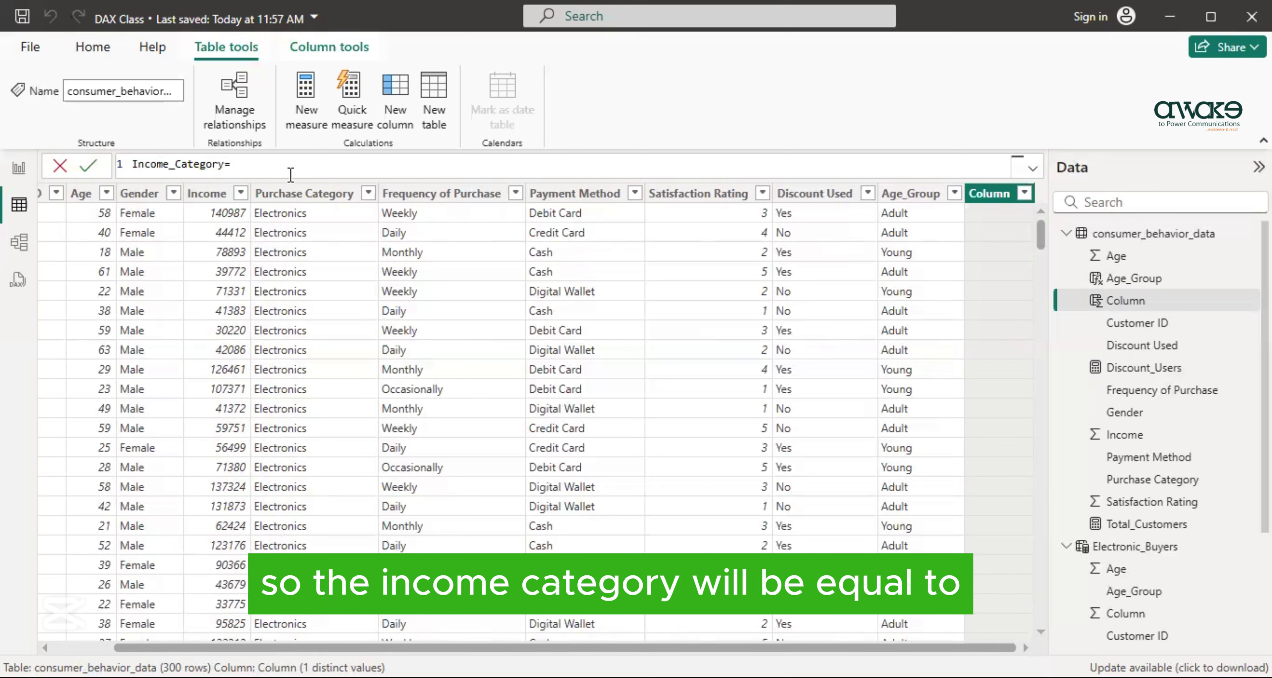
{"action": "type", "text": "I"}
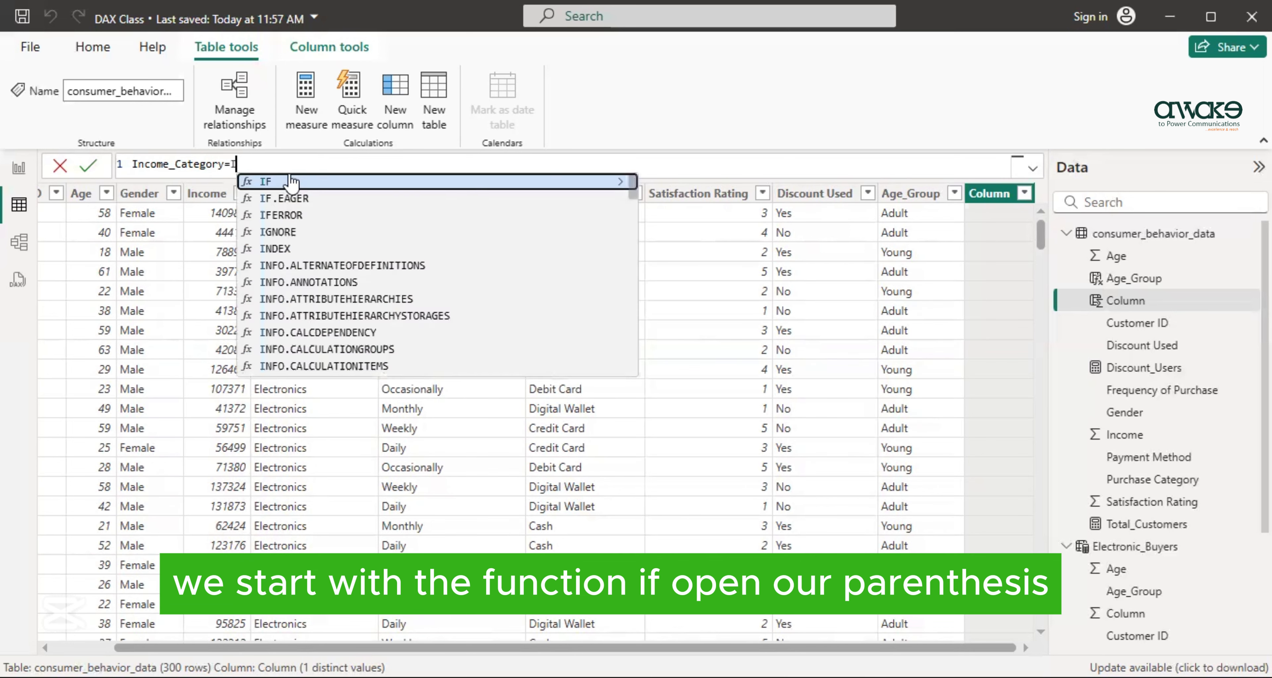
{"action": "type", "text": "F("}
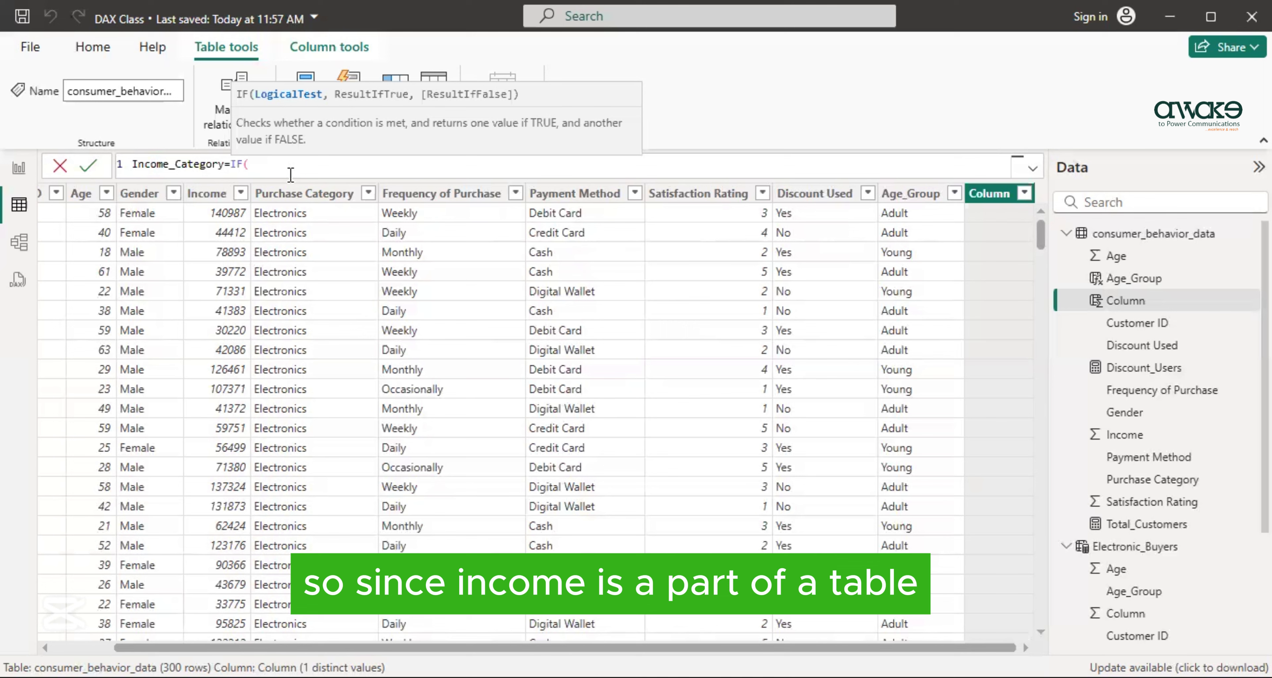
- Set the IF function's logical test to 'consumer_behavior_data'[Income]>100000
{"action": "type", "text": "'"}
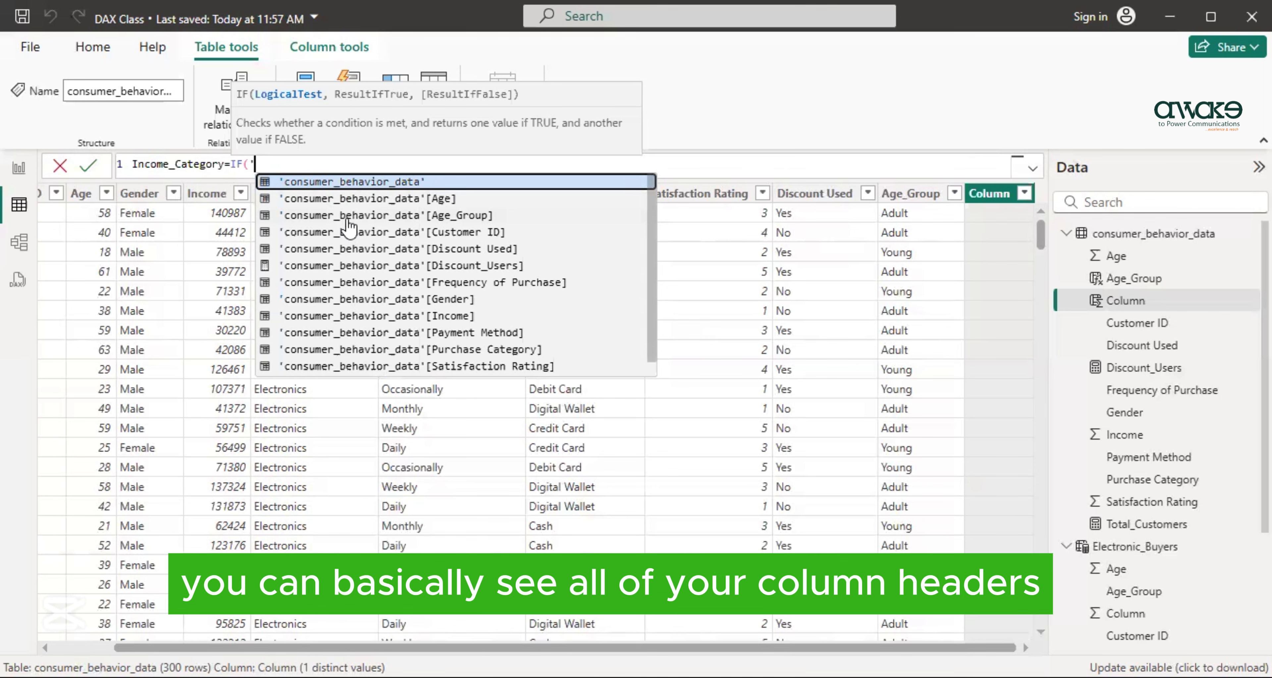
{"action": "left_click", "coordinate": [358, 316]}
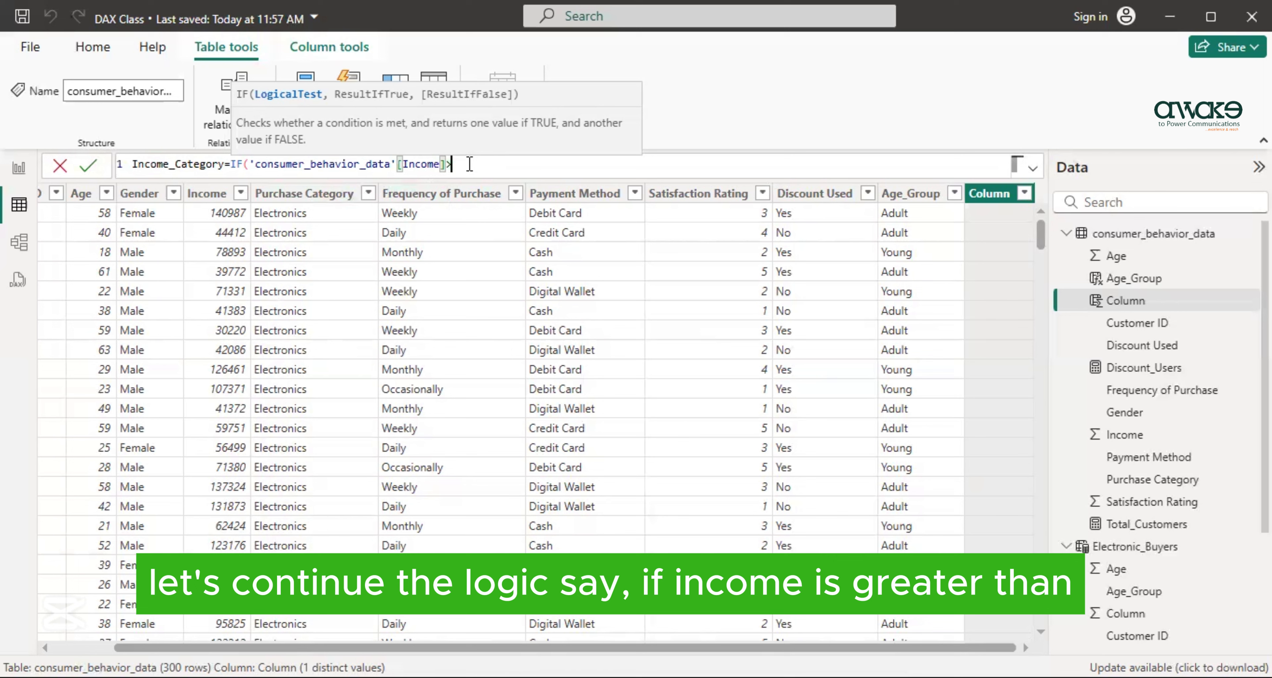
{"action": "type", "text": ">"}
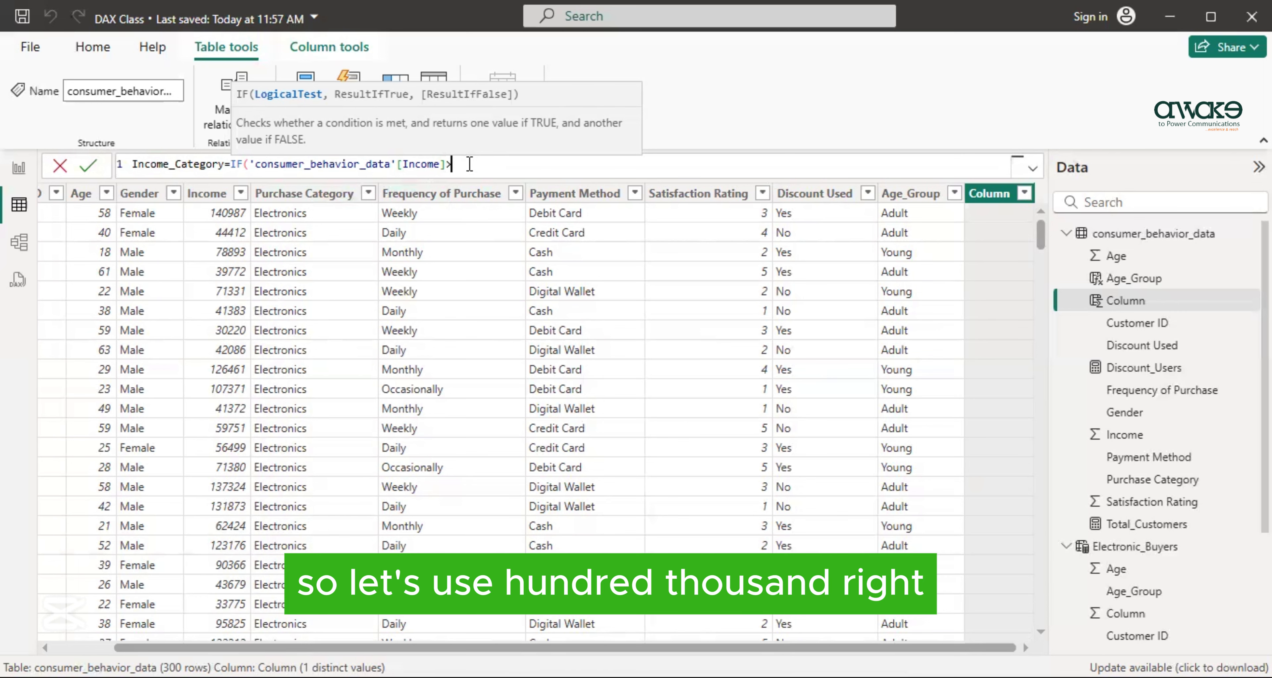
{"action": "type", "text": "1"}
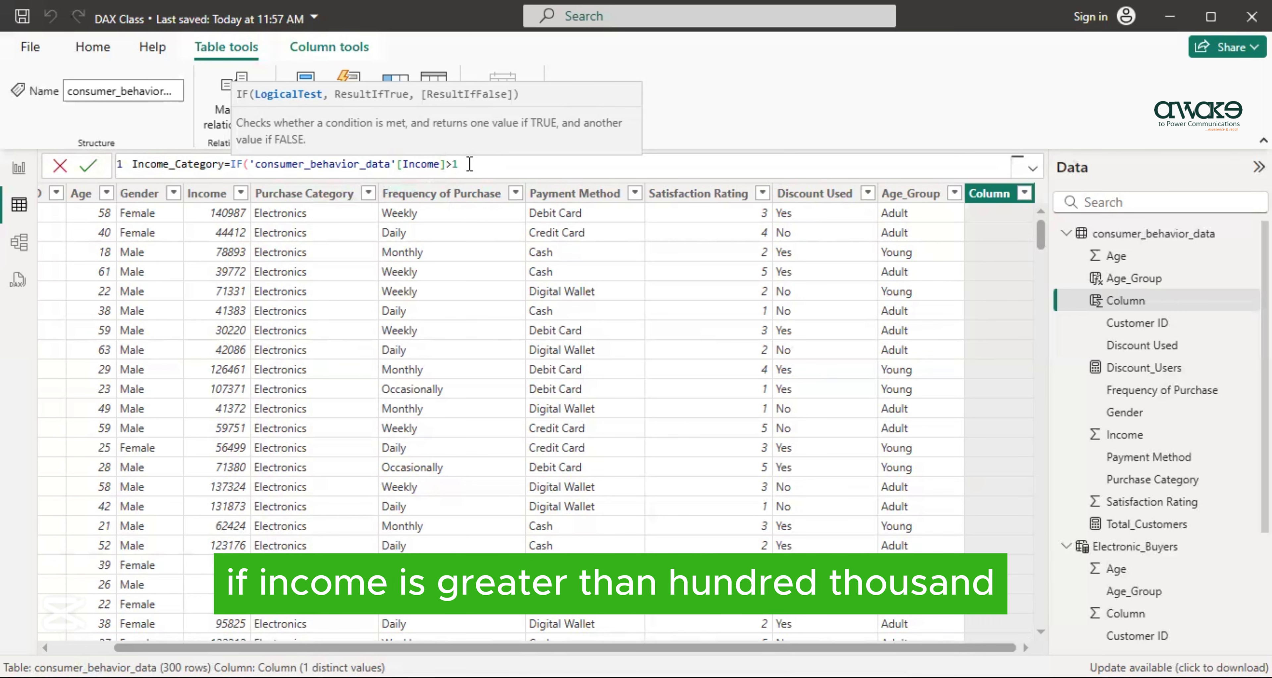
{"action": "type", "text": "00000"}
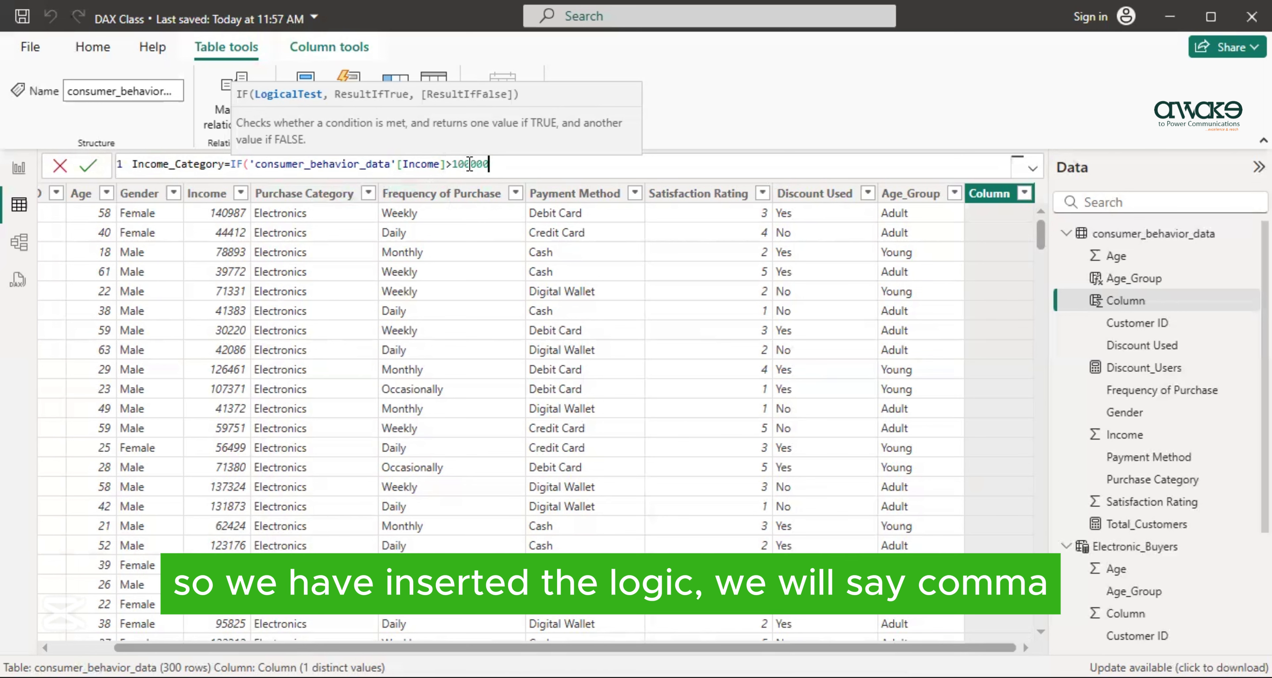
{"action": "type", "text": ","}
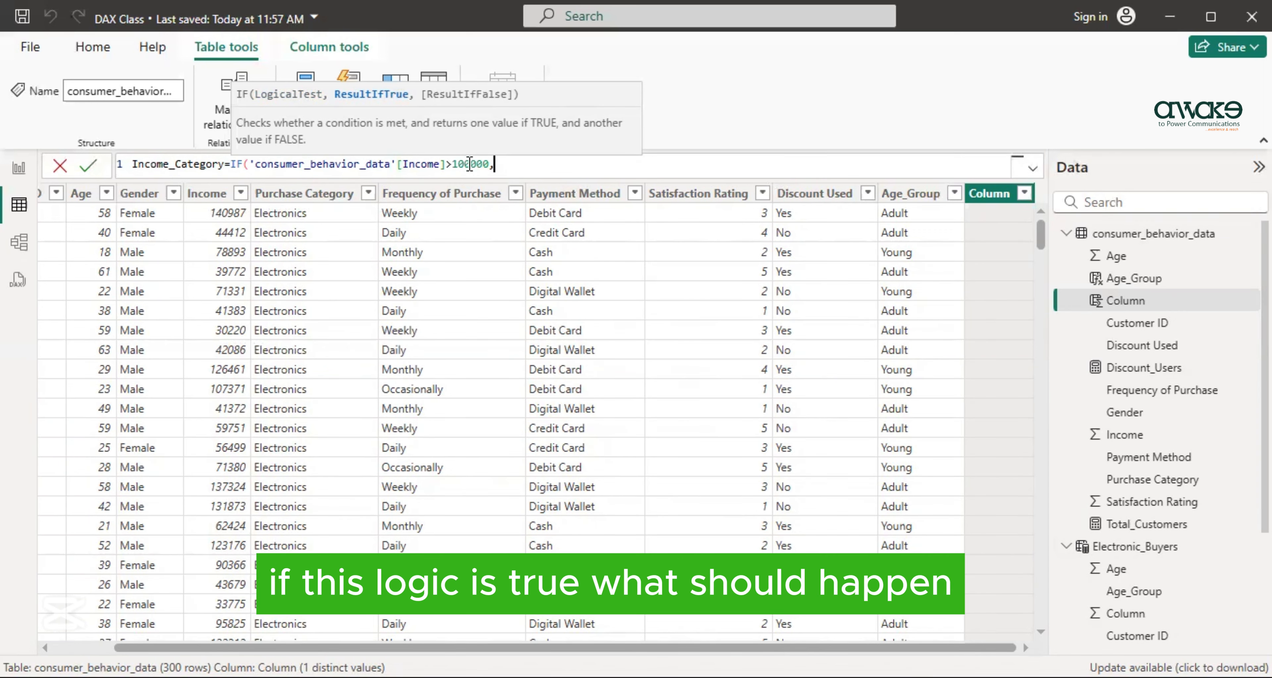
- Make the IF formula return "High" when true and "Low" when false, and commit the Income_Category column
{"action": "type", "text": "\""}
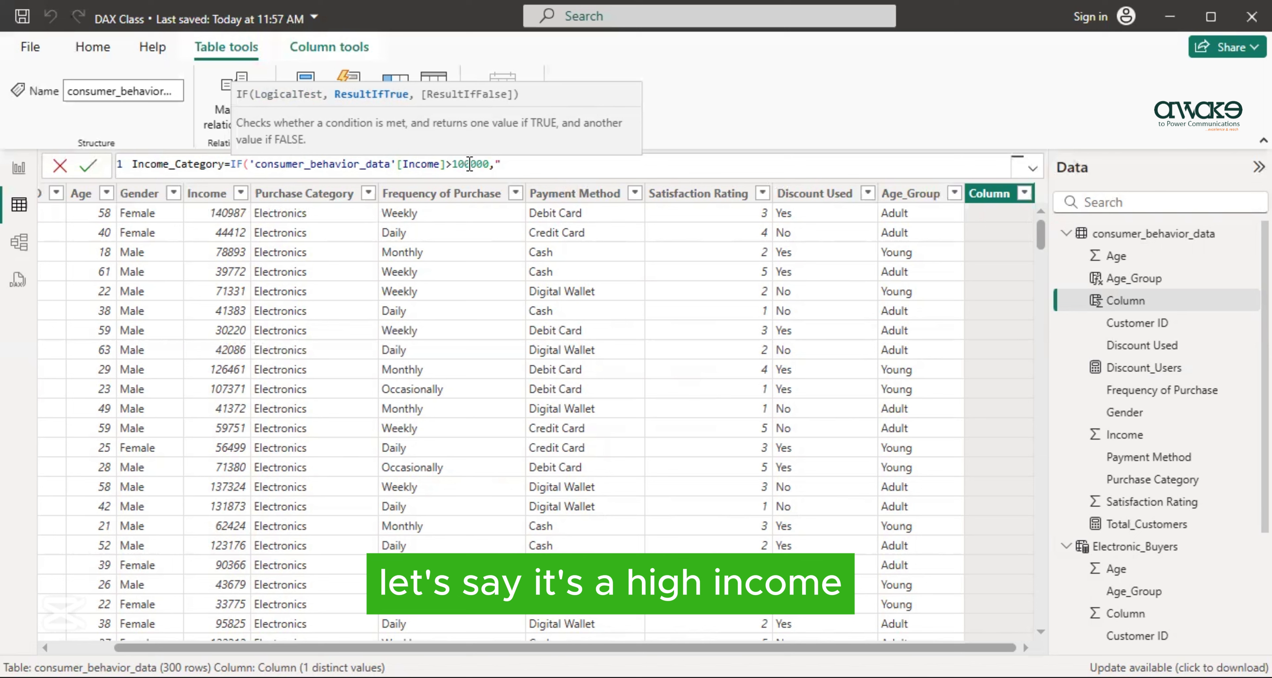
{"action": "type", "text": "High"}
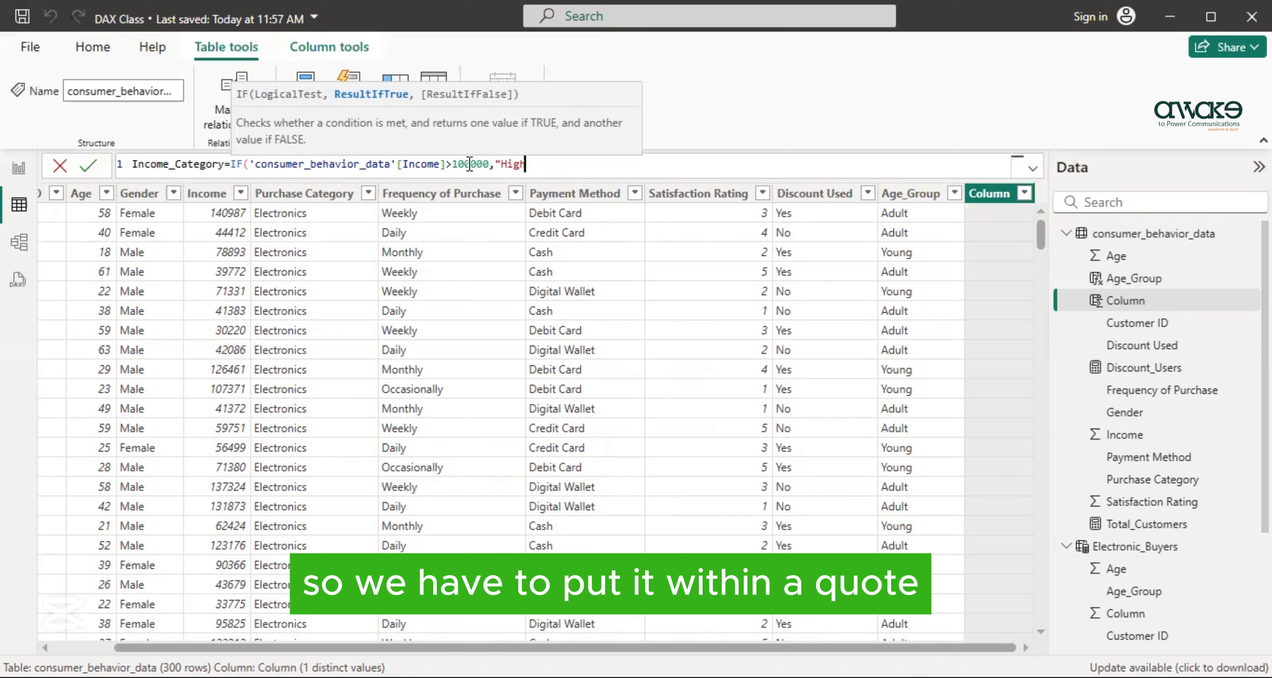
{"action": "type", "text": "\""}
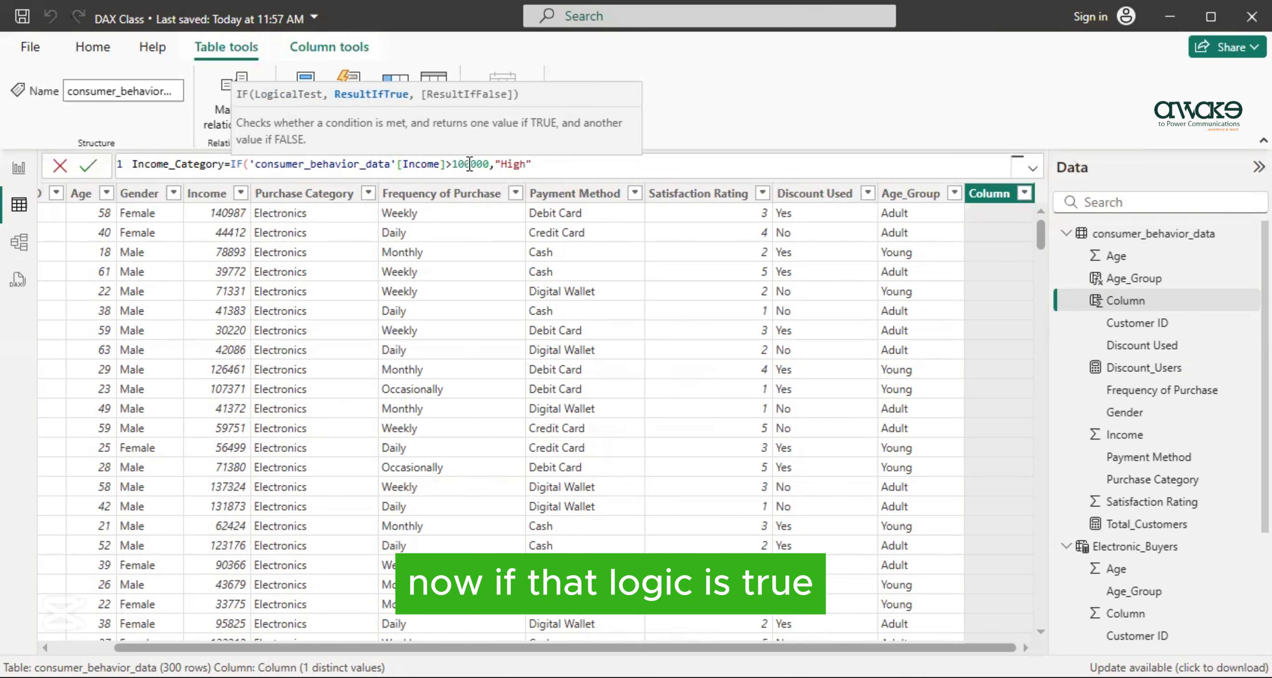
{"action": "type", "text": ","}
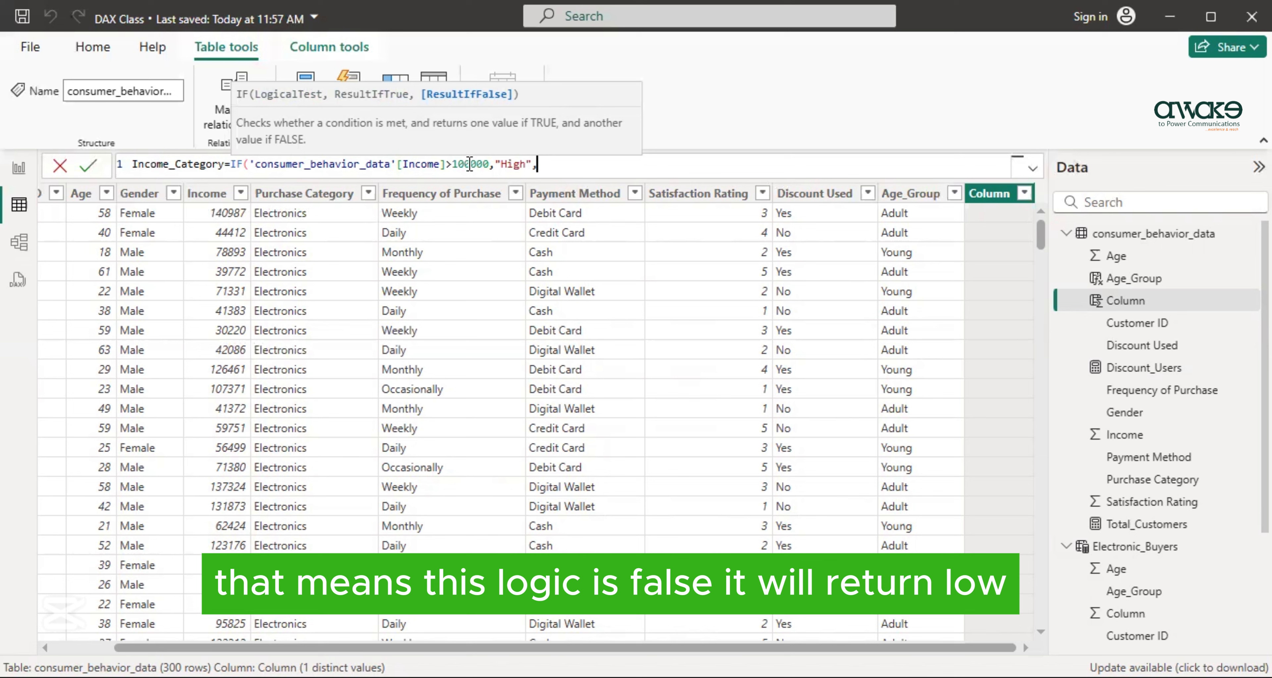
{"action": "type", "text": "\"L"}
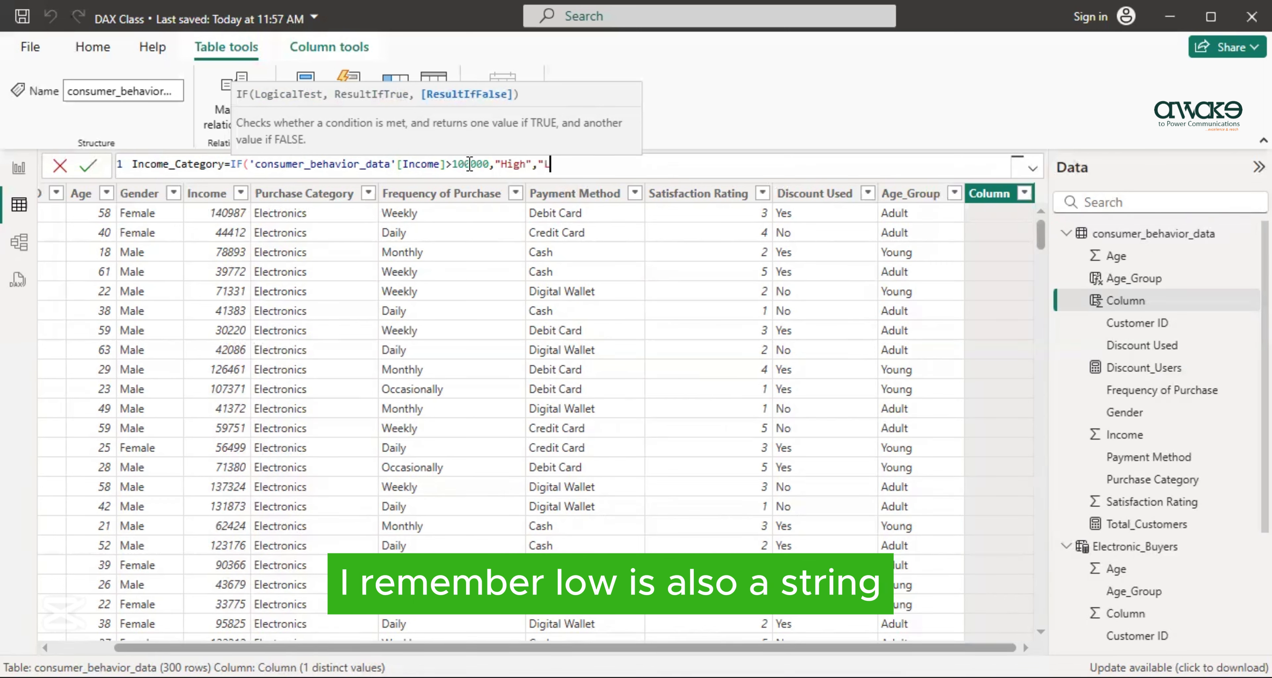
{"action": "type", "text": "ow\""}
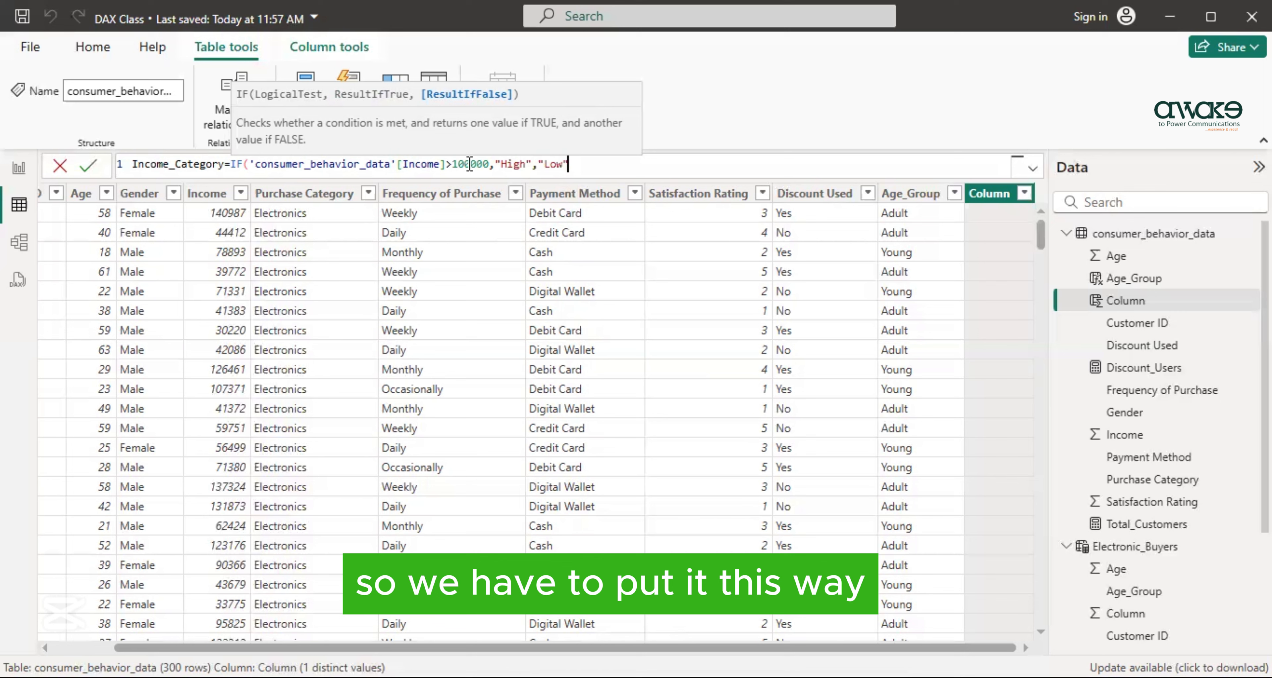
{"action": "type", "text": ")"}
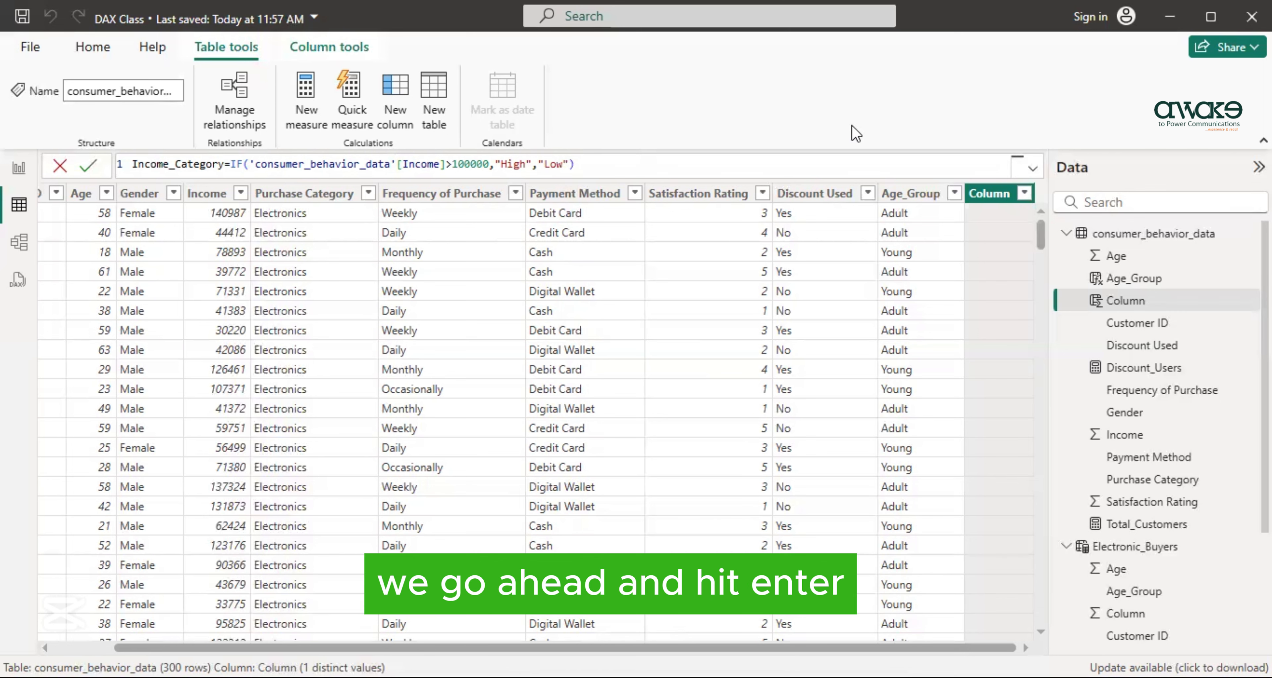
{"action": "key", "text": "Return"}
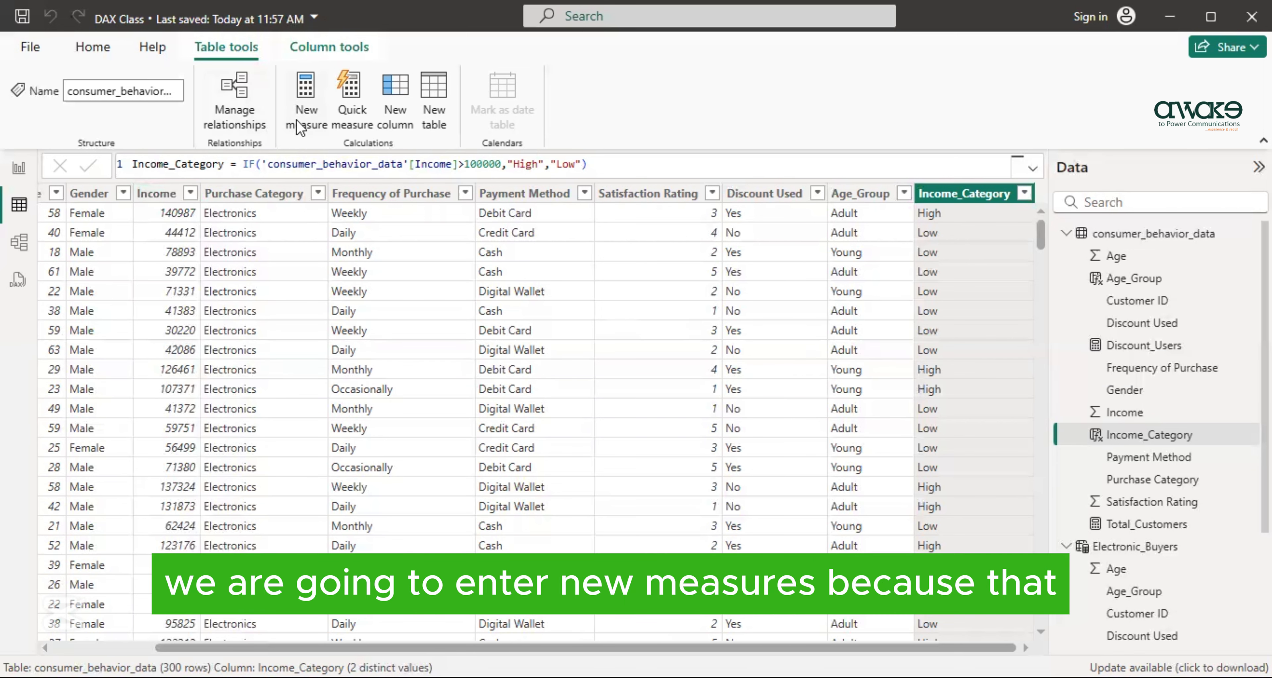
- Create a Total_Revenue measure equal to the SUM of consumer_behavior_data[Income]
{"action": "left_click", "coordinate": [305, 143]}
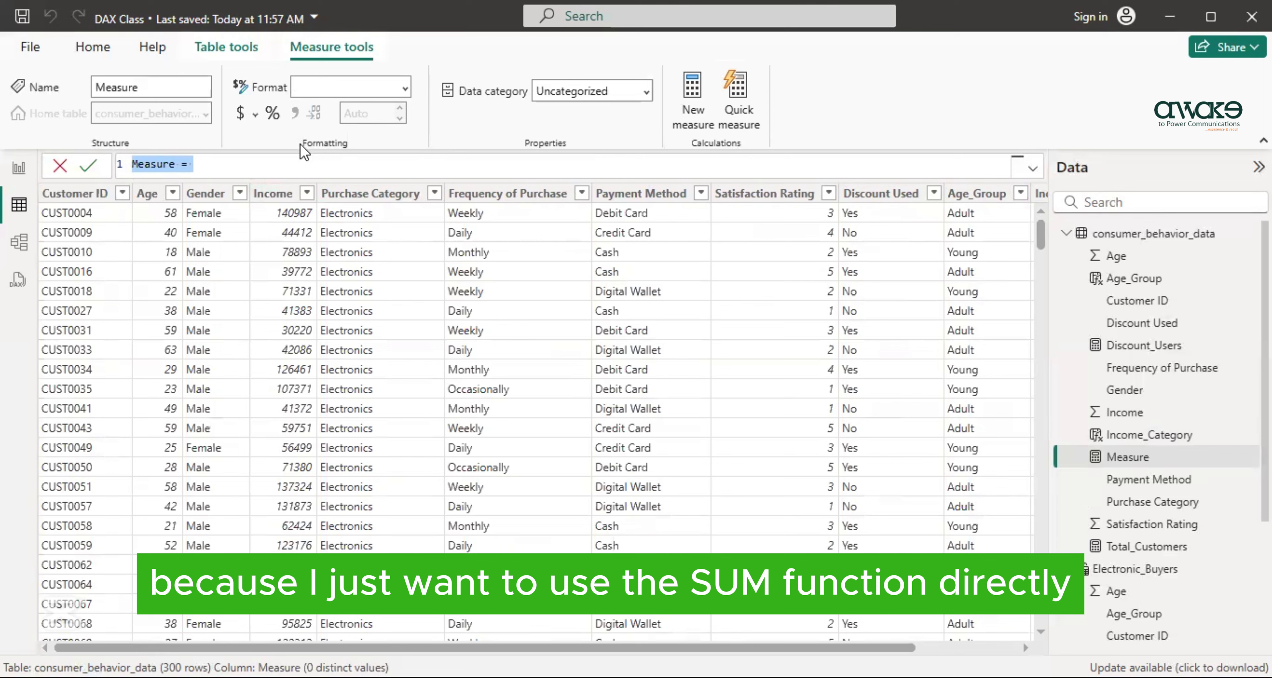
{"action": "key", "text": "BackSpace"}
{"action": "type", "text": "Total_Re"}
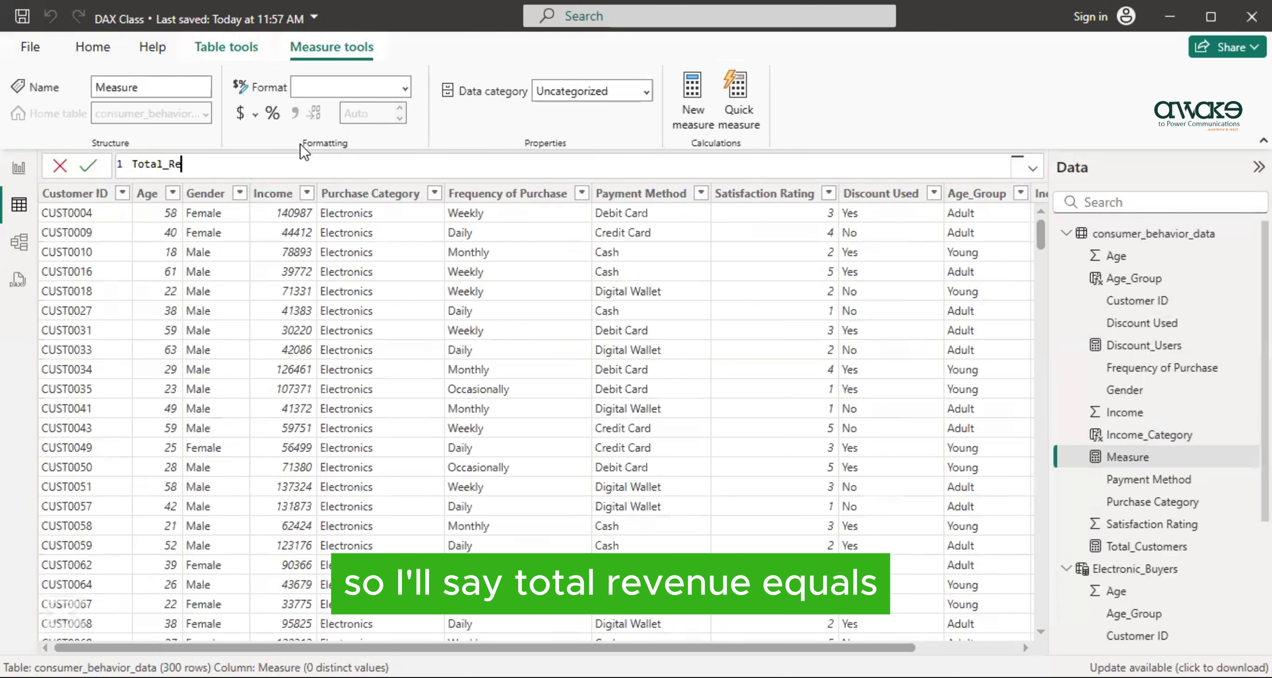
{"action": "type", "text": "venue=SUM("}
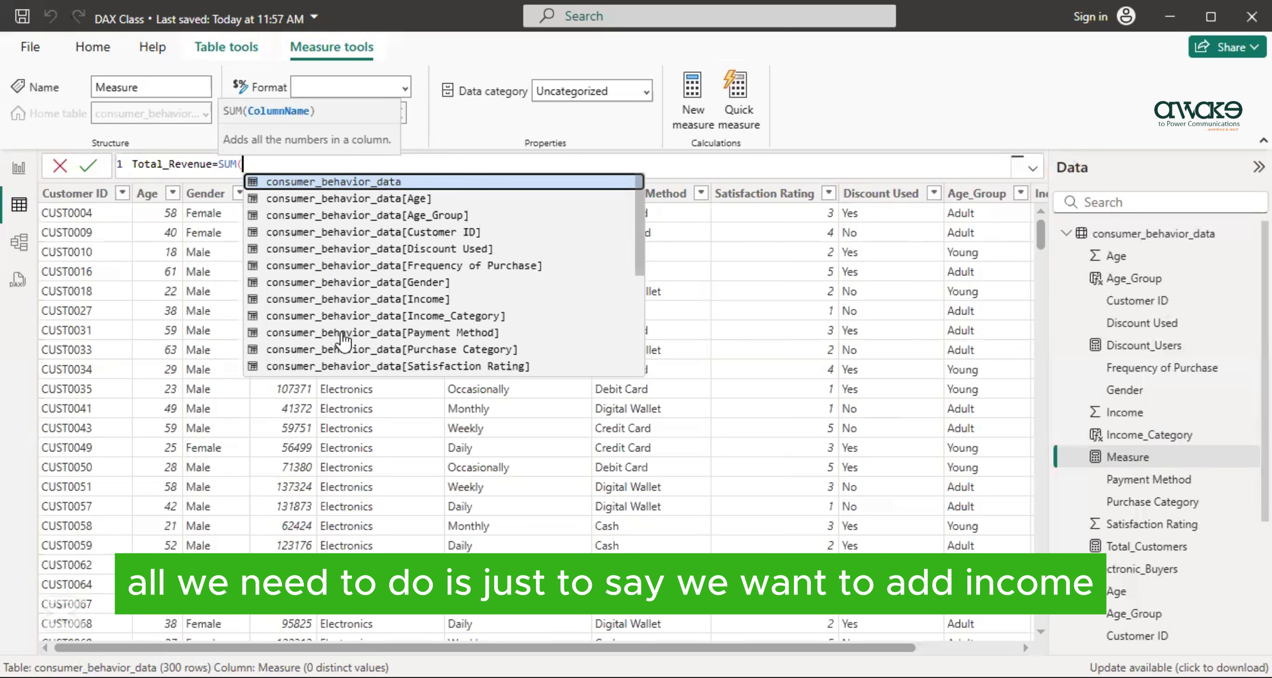
{"action": "left_click", "coordinate": [341, 296]}
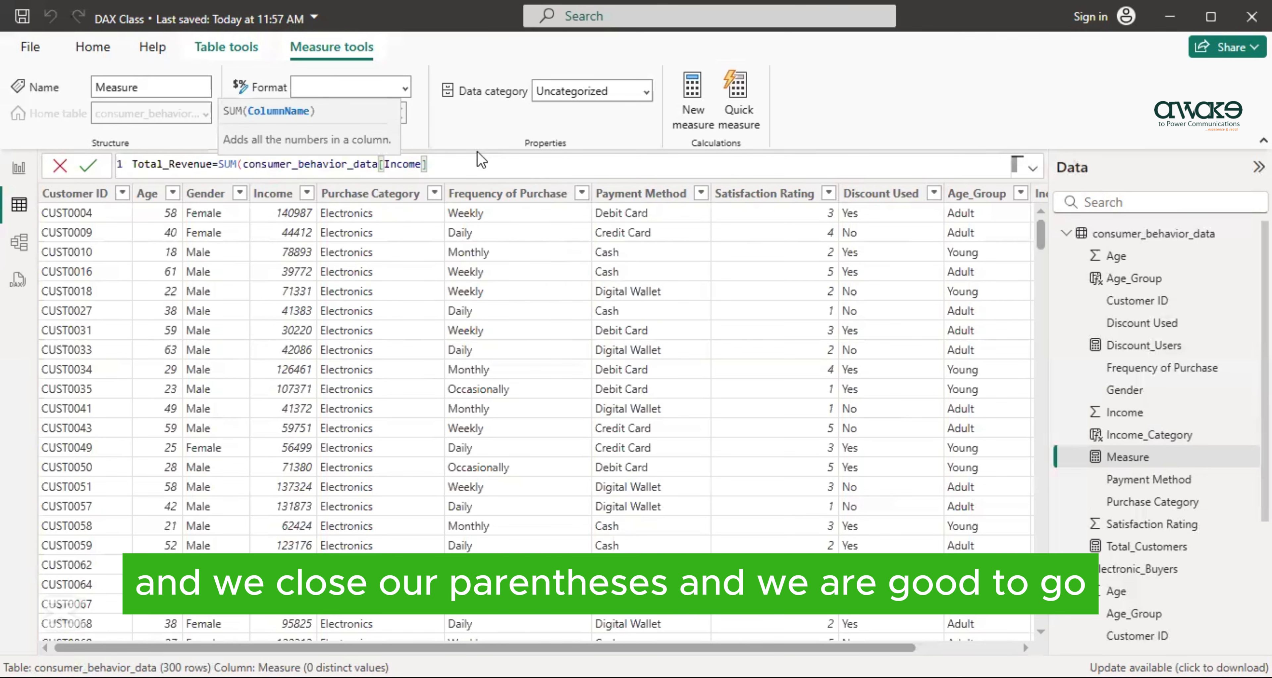
{"action": "type", "text": ")"}
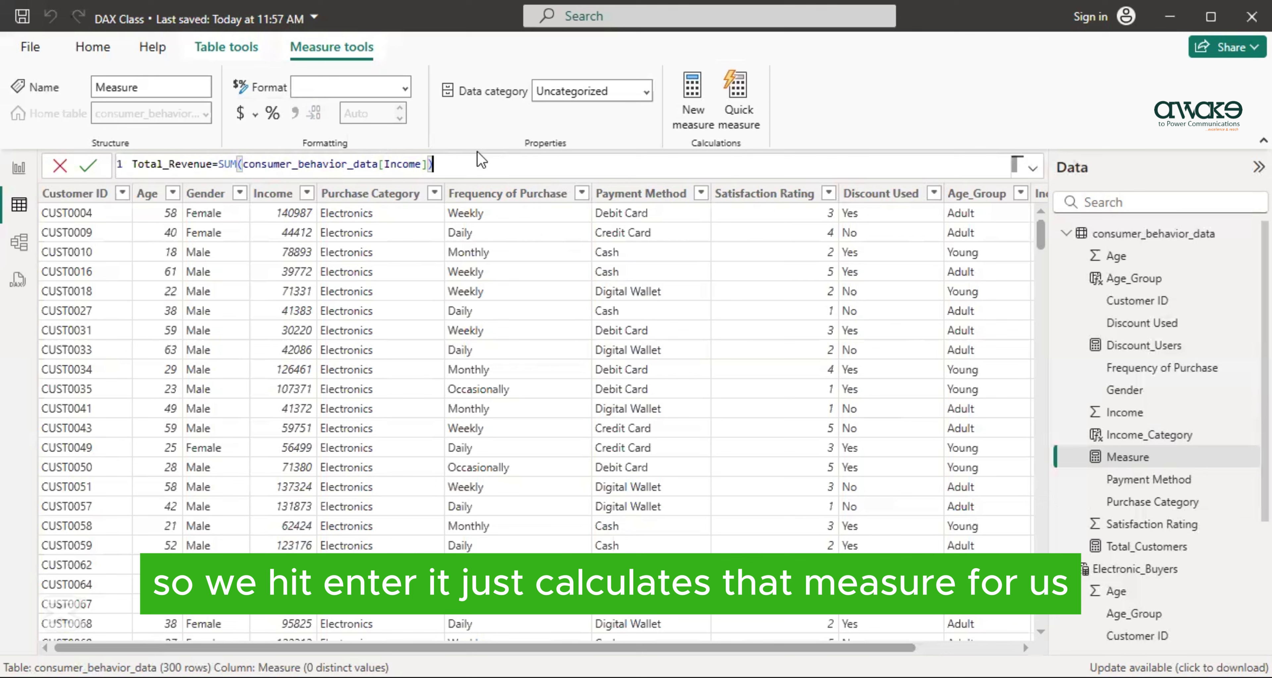
{"action": "key", "text": "Return"}
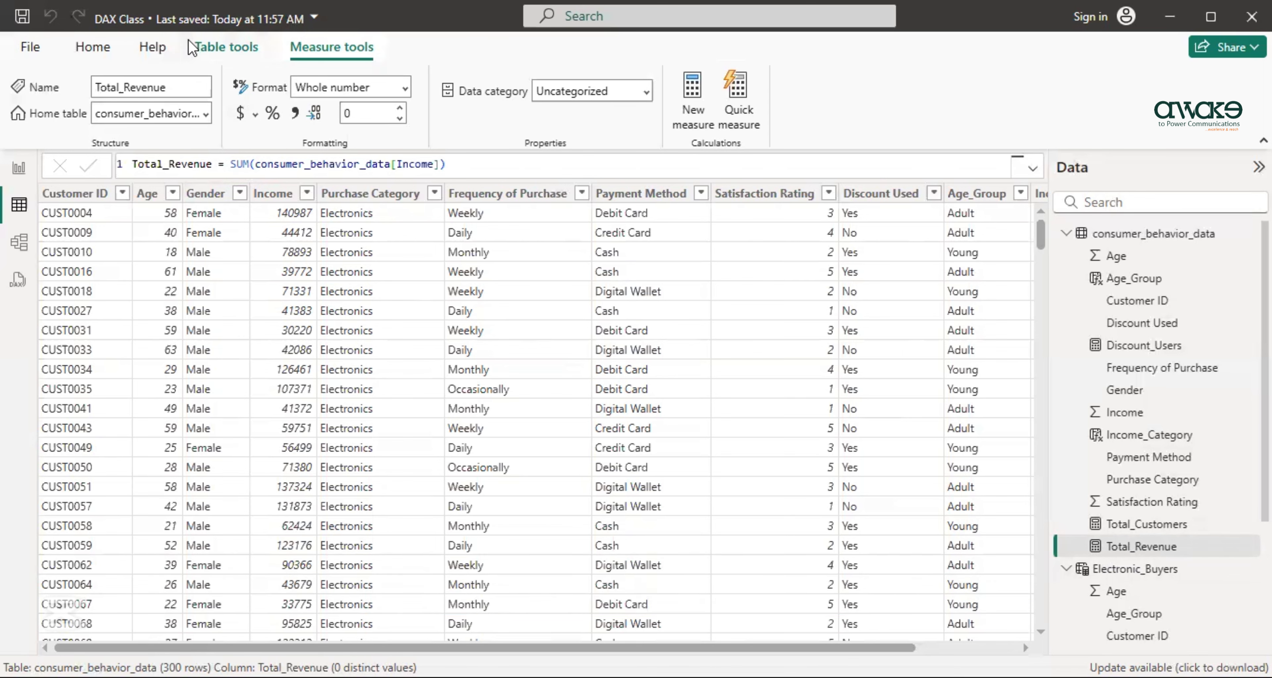
- Add another measure named Total_Income and begin its formula with the SUMX function
{"action": "left_click", "coordinate": [222, 47]}
{"action": "left_click", "coordinate": [293, 112]}
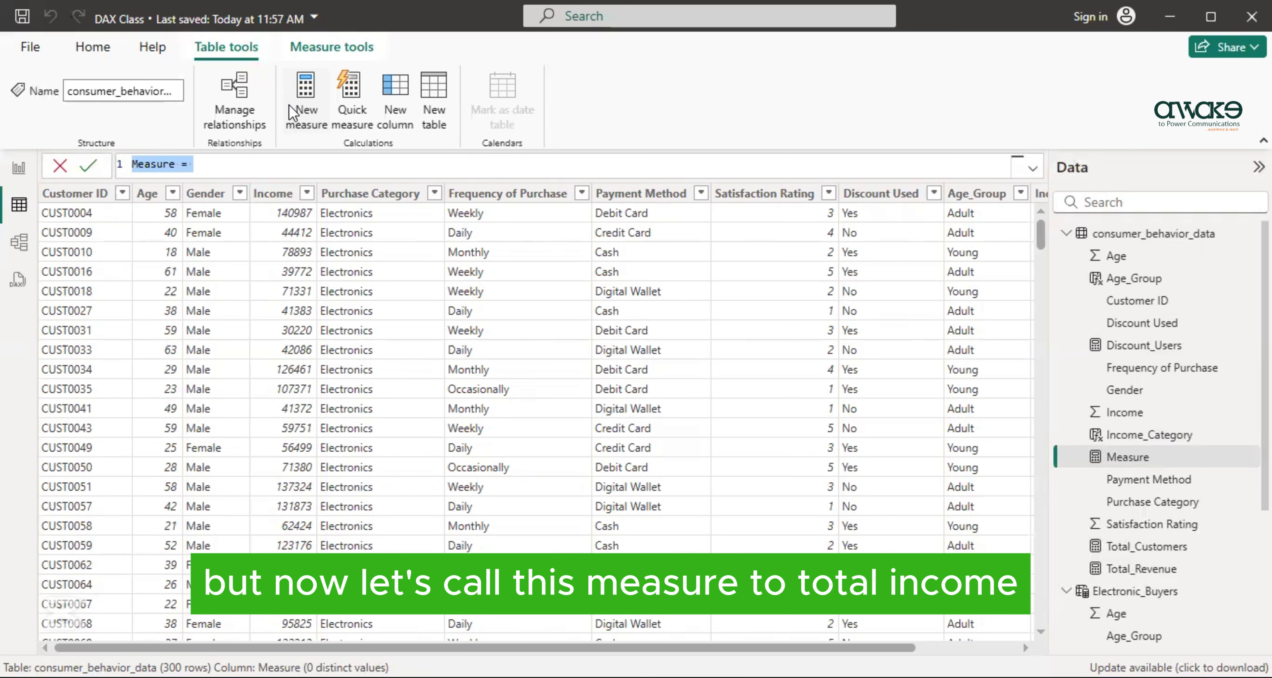
{"action": "key", "text": "BackSpace"}
{"action": "type", "text": "Total"}
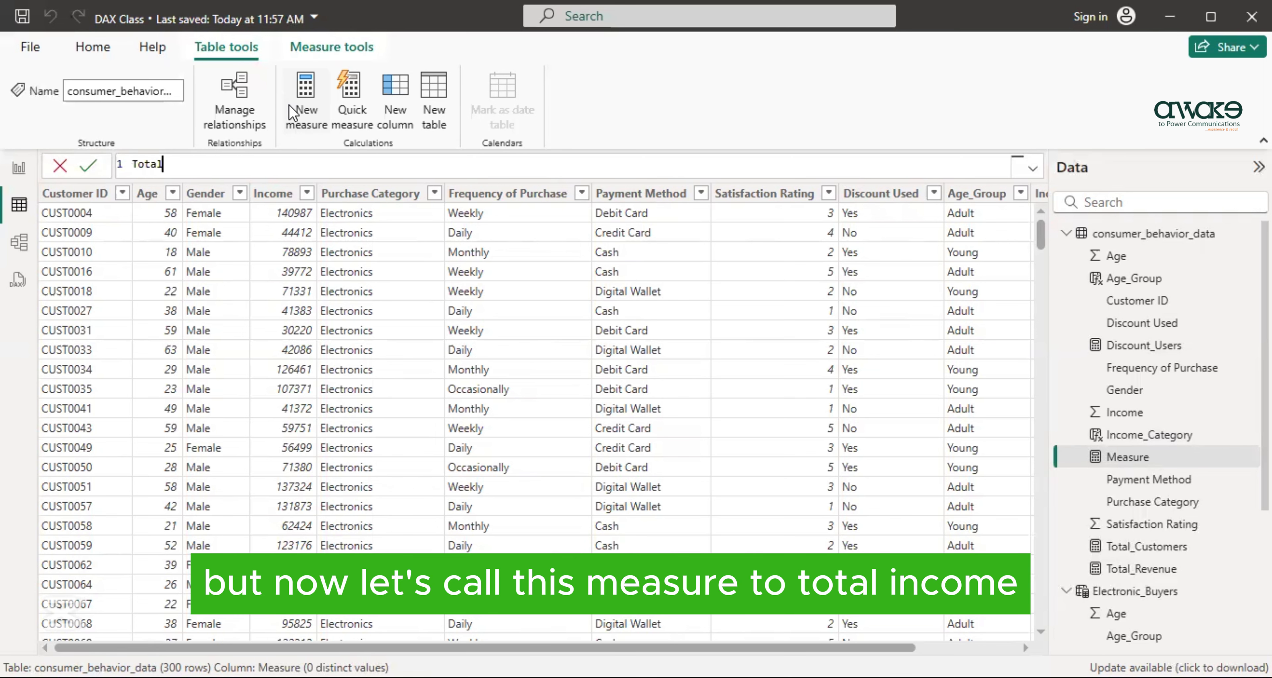
{"action": "type", "text": "_Income=SUMX("}
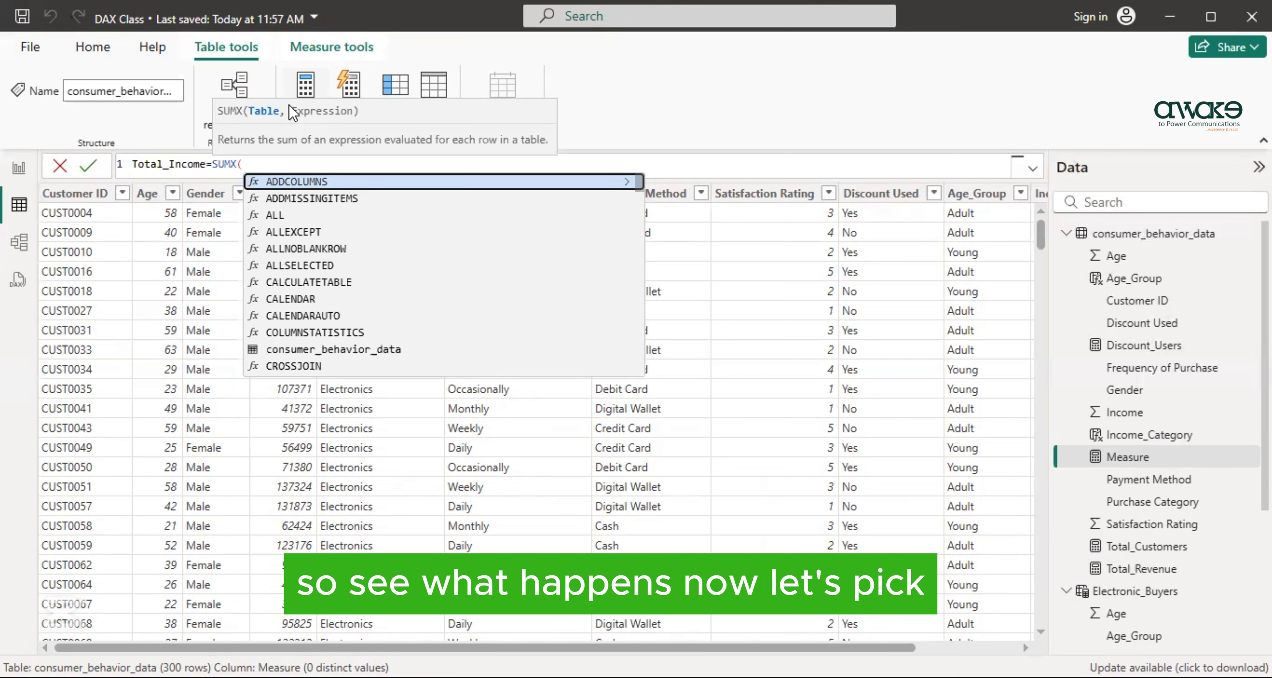
- Give SUMX the 'consumer_behavior_data' table and 'consumer_behavior_data'[Income] as its expression
{"action": "type", "text": "'"}
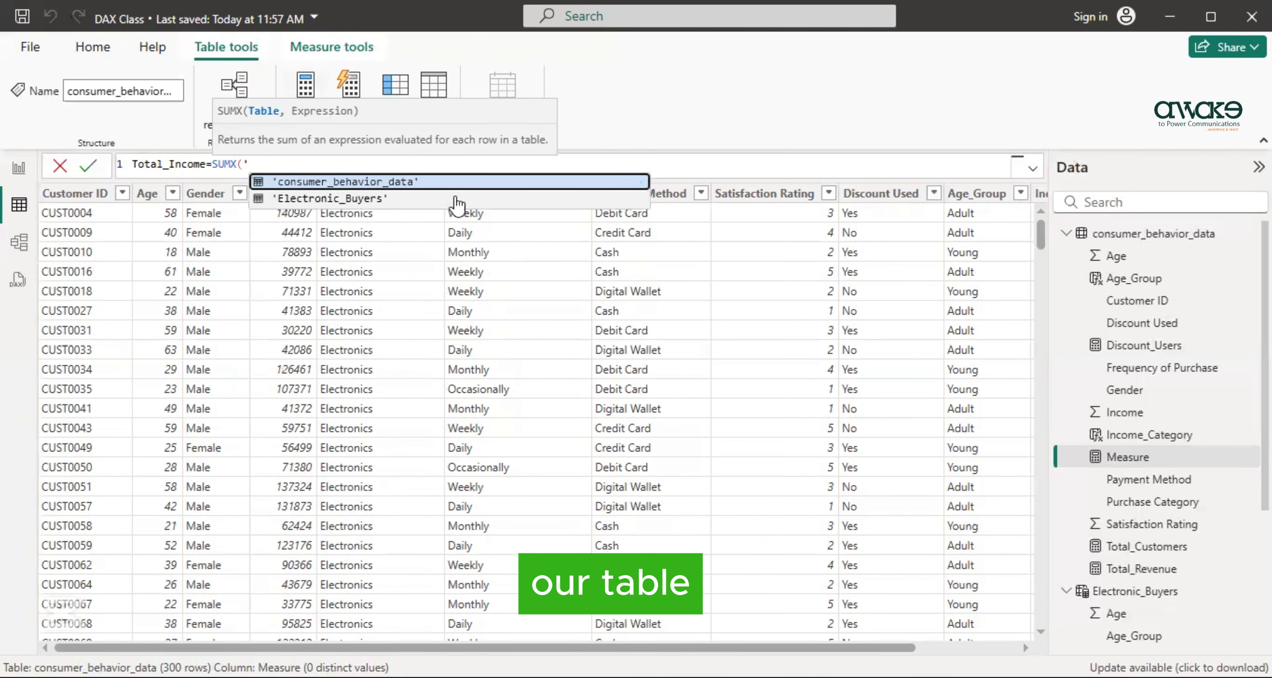
{"action": "left_click", "coordinate": [457, 179]}
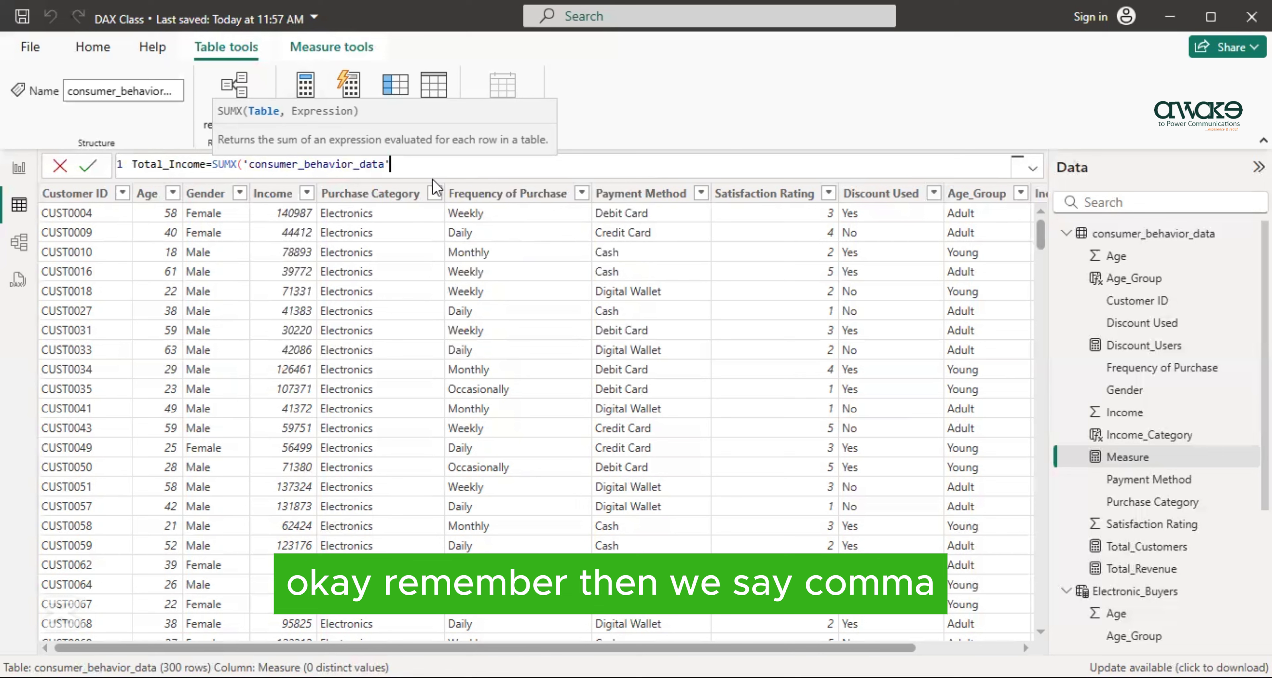
{"action": "type", "text": ","}
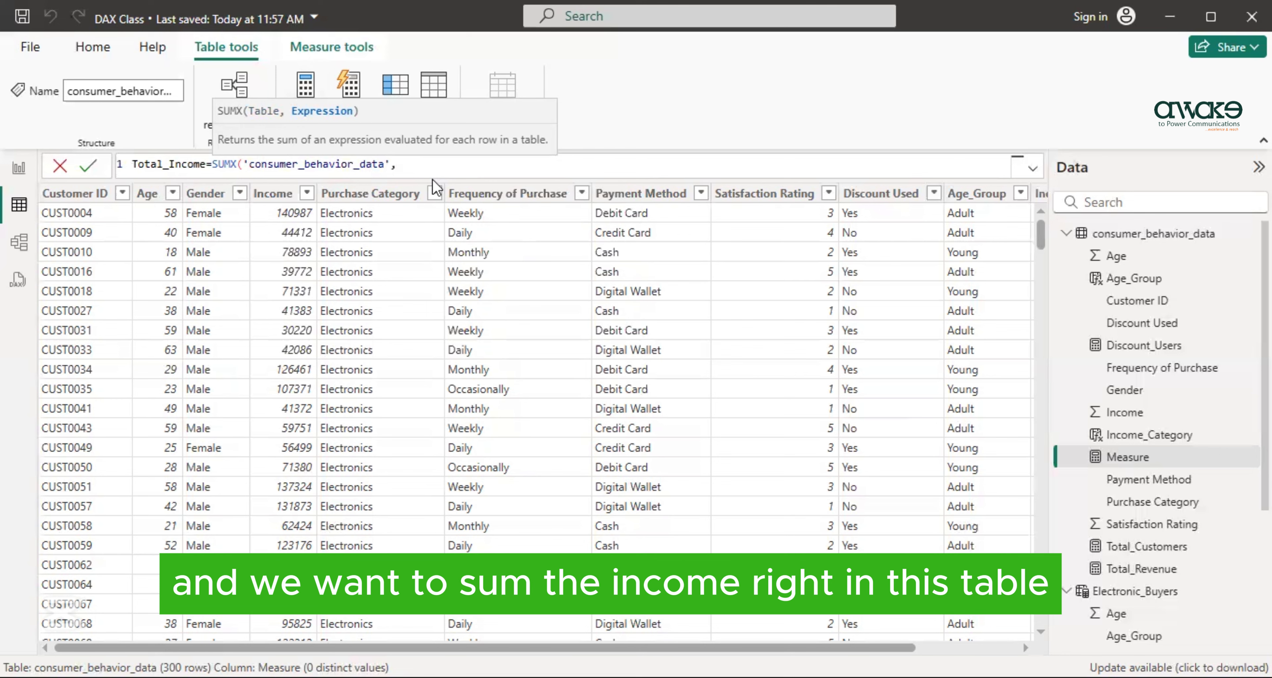
{"action": "type", "text": "'"}
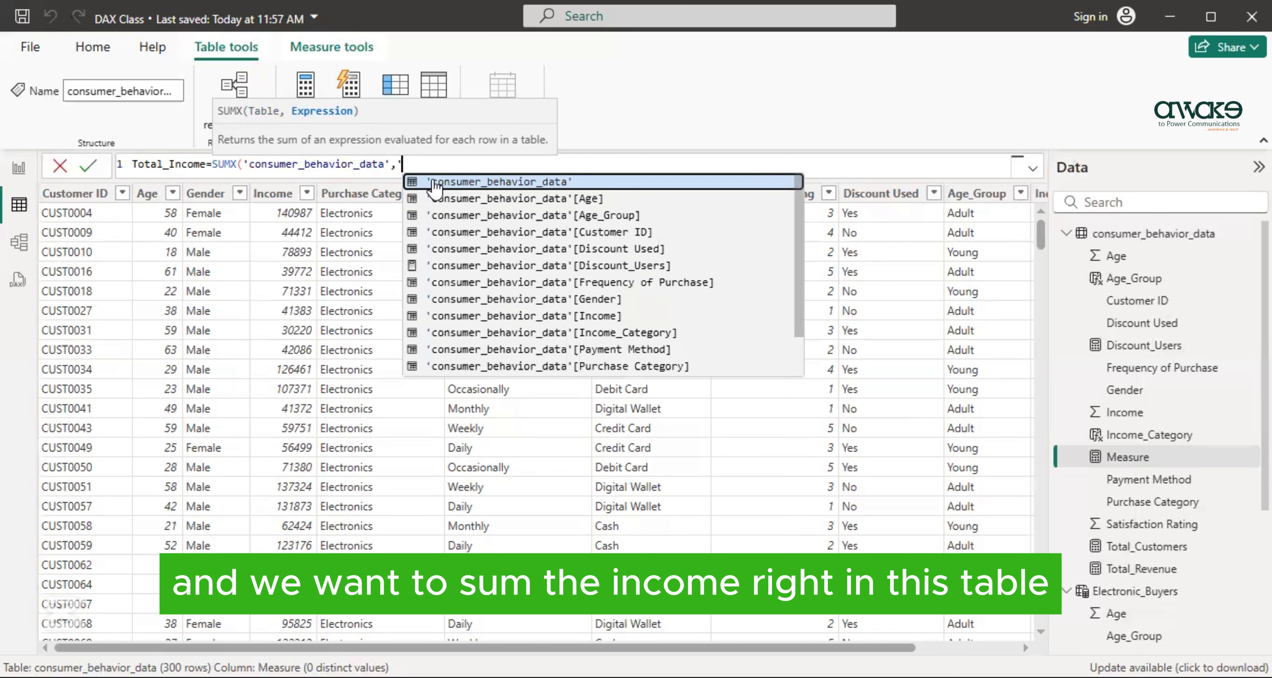
{"action": "left_click", "coordinate": [559, 318]}
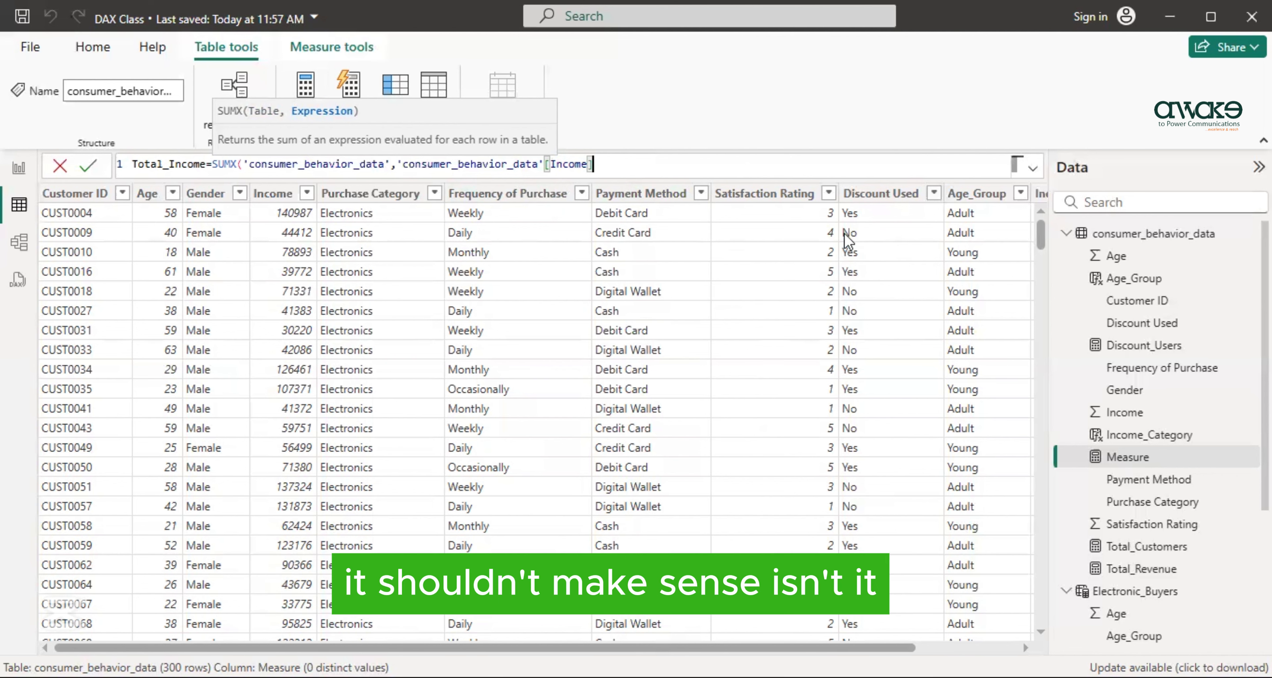
{"action": "left_click", "coordinate": [384, 164]}
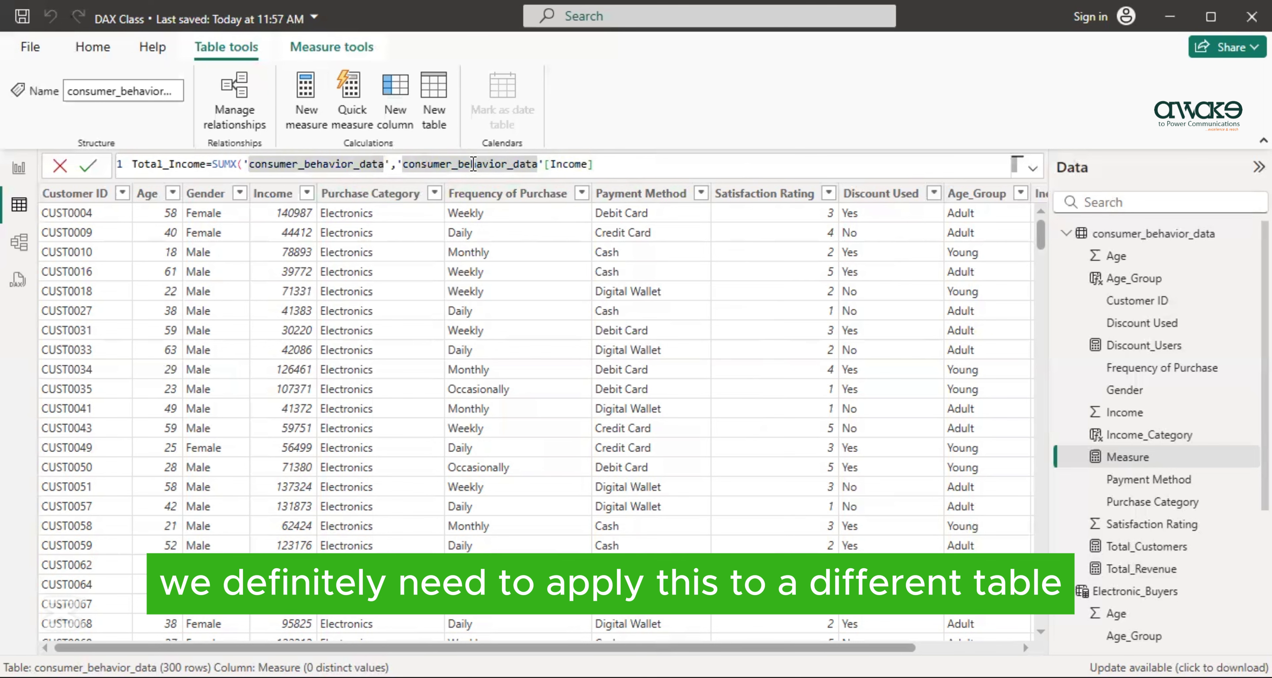
{"action": "key", "text": "BackSpace"}
{"action": "key", "text": "BackSpace"}
{"action": "key", "text": "BackSpace"}
{"action": "key", "text": "BackSpace"}
{"action": "key", "text": "BackSpace"}
{"action": "key", "text": "BackSpace"}
{"action": "key", "text": "BackSpace"}
{"action": "key", "text": "BackSpace"}
{"action": "key", "text": "BackSpace"}
{"action": "key", "text": "BackSpace"}
{"action": "key", "text": "BackSpace"}
{"action": "key", "text": "BackSpace"}
{"action": "key", "text": "BackSpace"}
{"action": "key", "text": "BackSpace"}
{"action": "key", "text": "BackSpace"}
{"action": "key", "text": "BackSpace"}
{"action": "key", "text": "BackSpace"}
{"action": "key", "text": "BackSpace"}
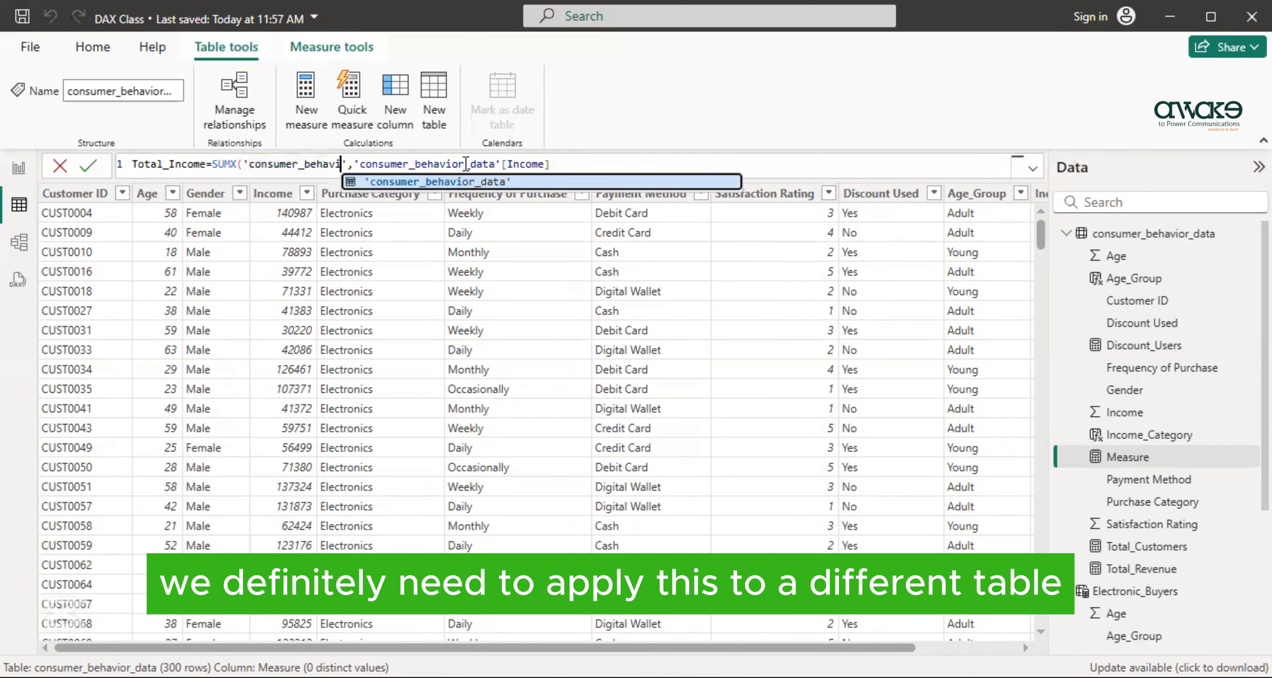
{"action": "key", "text": "Tab"}
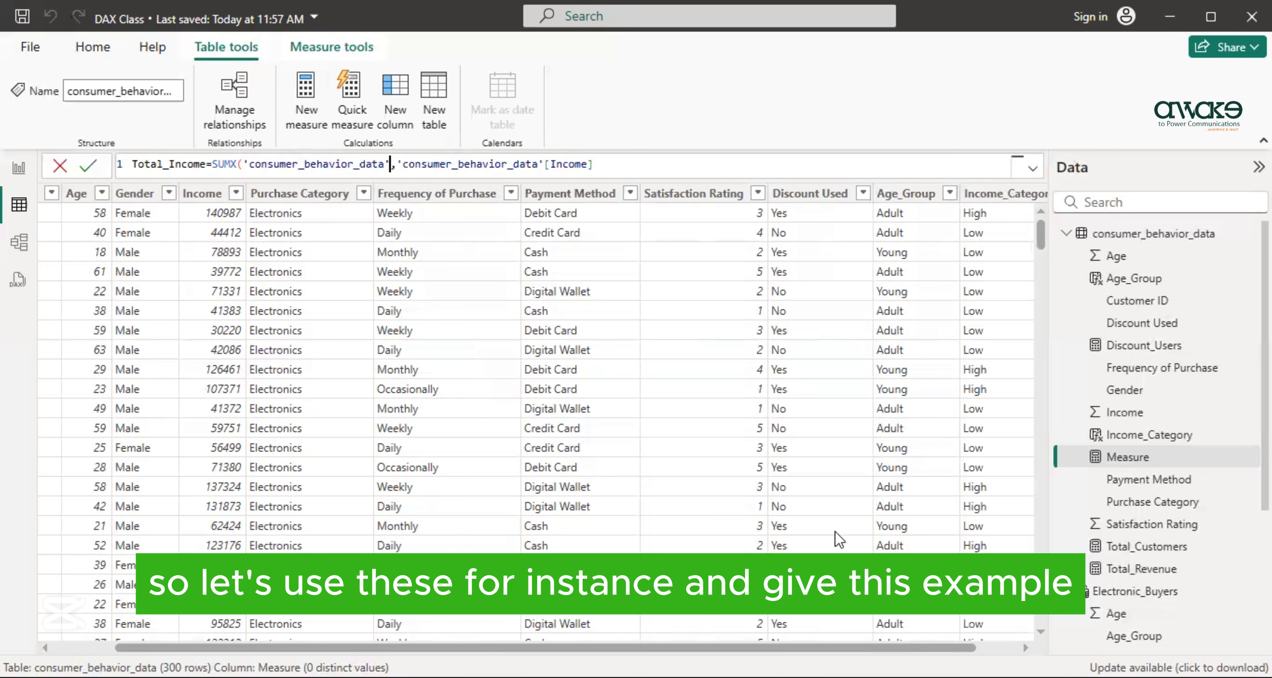
- Multiply the Income expression by 0.1, close the SUMX formula and commit the Total_Income measure
{"action": "left_click", "coordinate": [599, 161]}
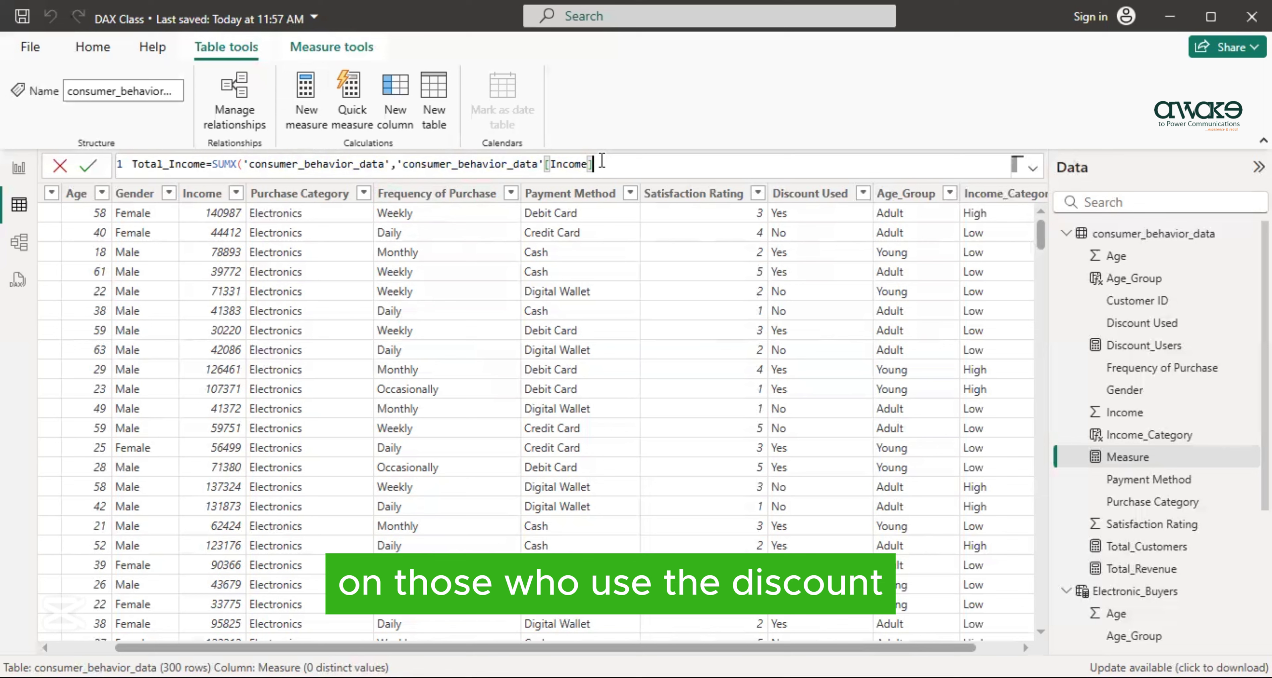
{"action": "type", "text": "*"}
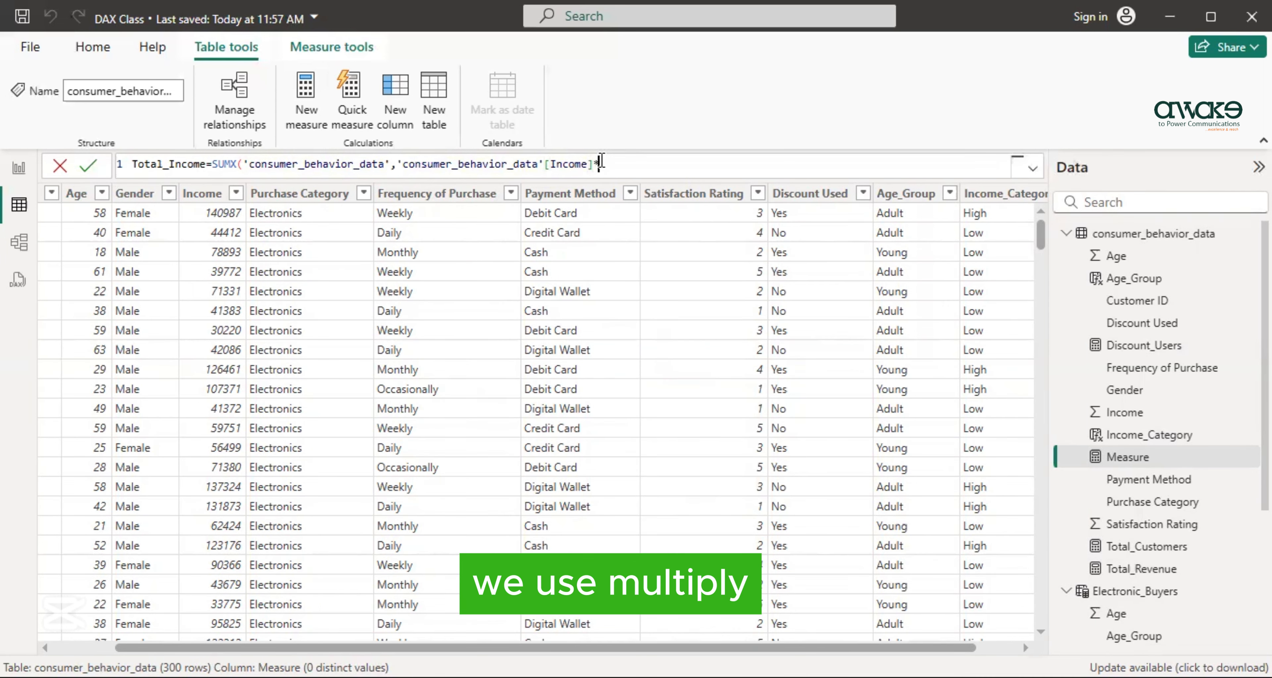
{"action": "type", "text": "1.1"}
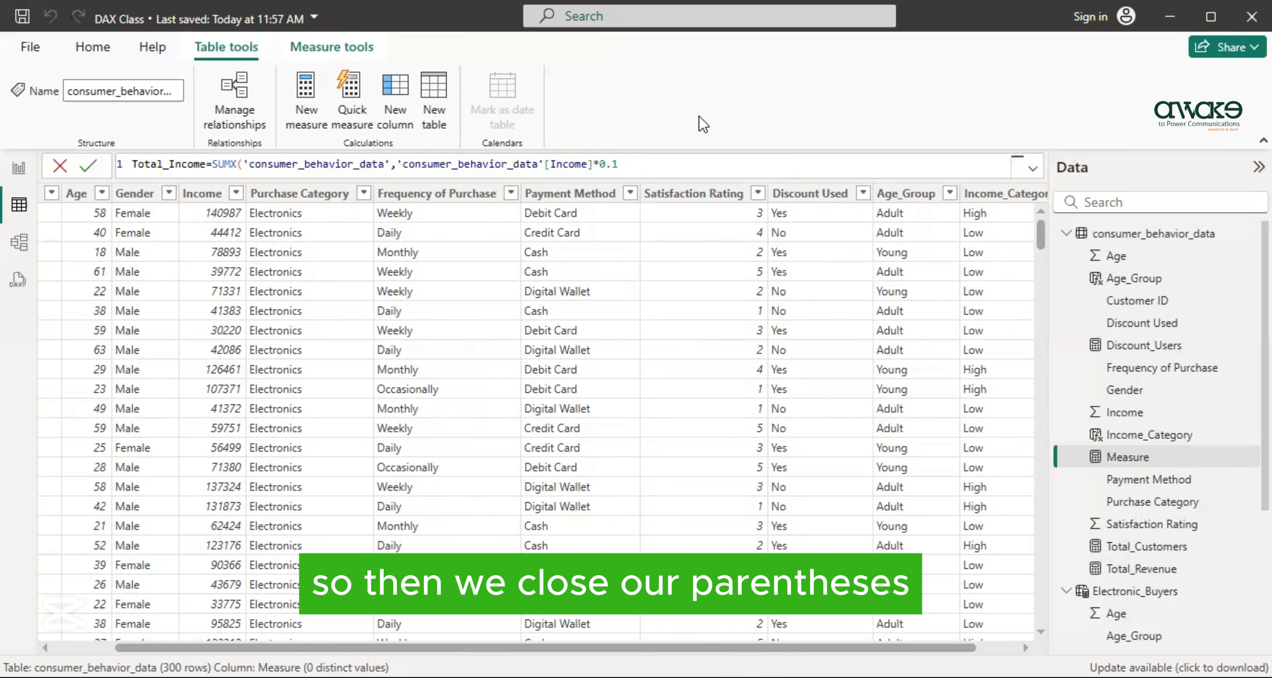
{"action": "type", "text": ")"}
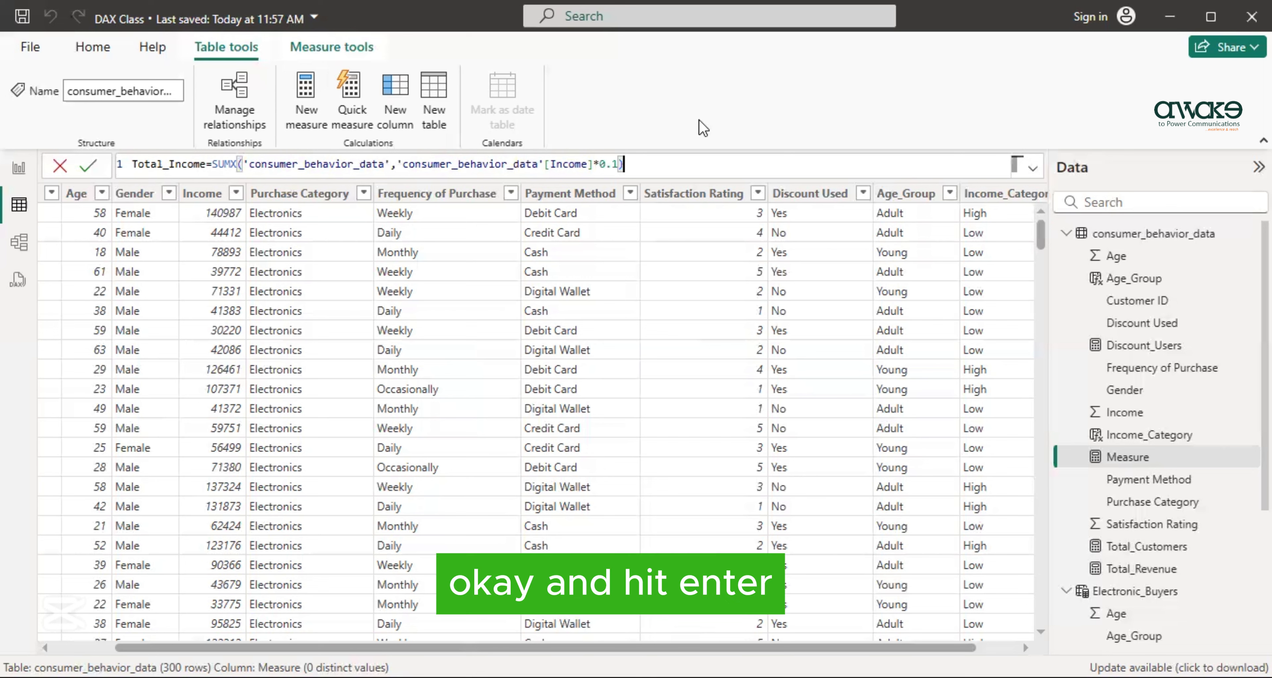
{"action": "key", "text": "Return"}
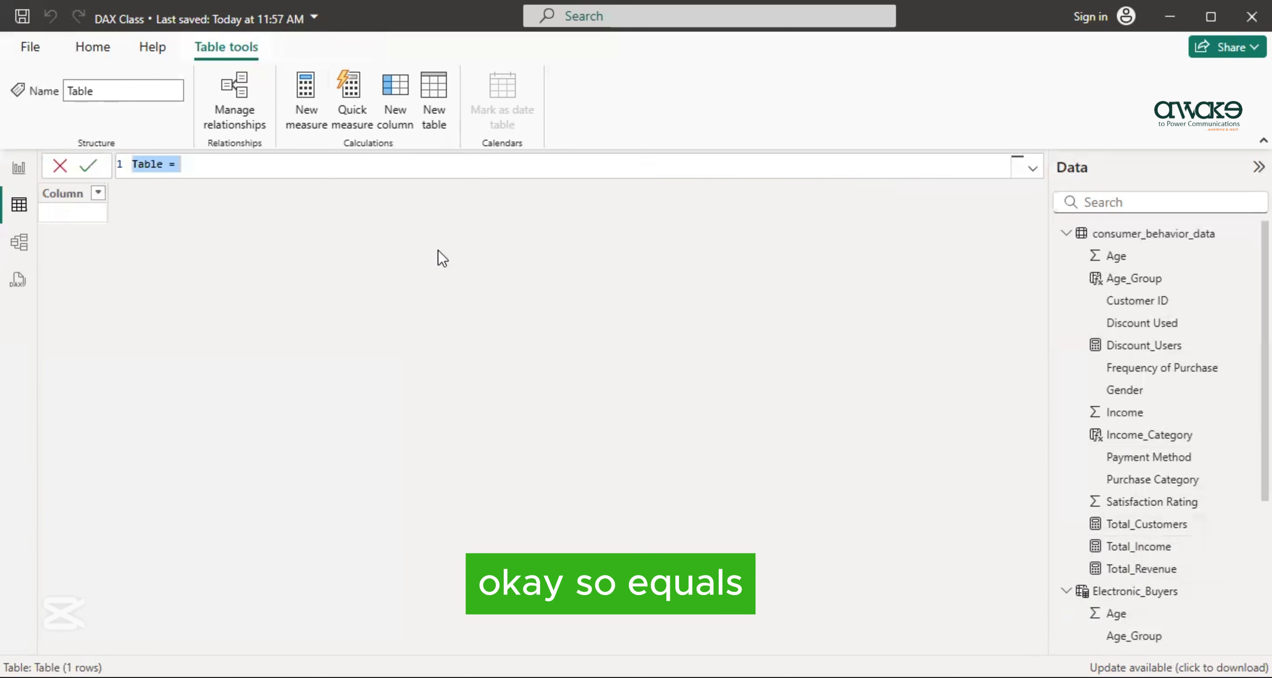
- Name the new calculated table Discounts_Used and begin its formula with FILTER over 'consumer_behavior_data'
{"action": "type", "text": "Discounts_Used="}
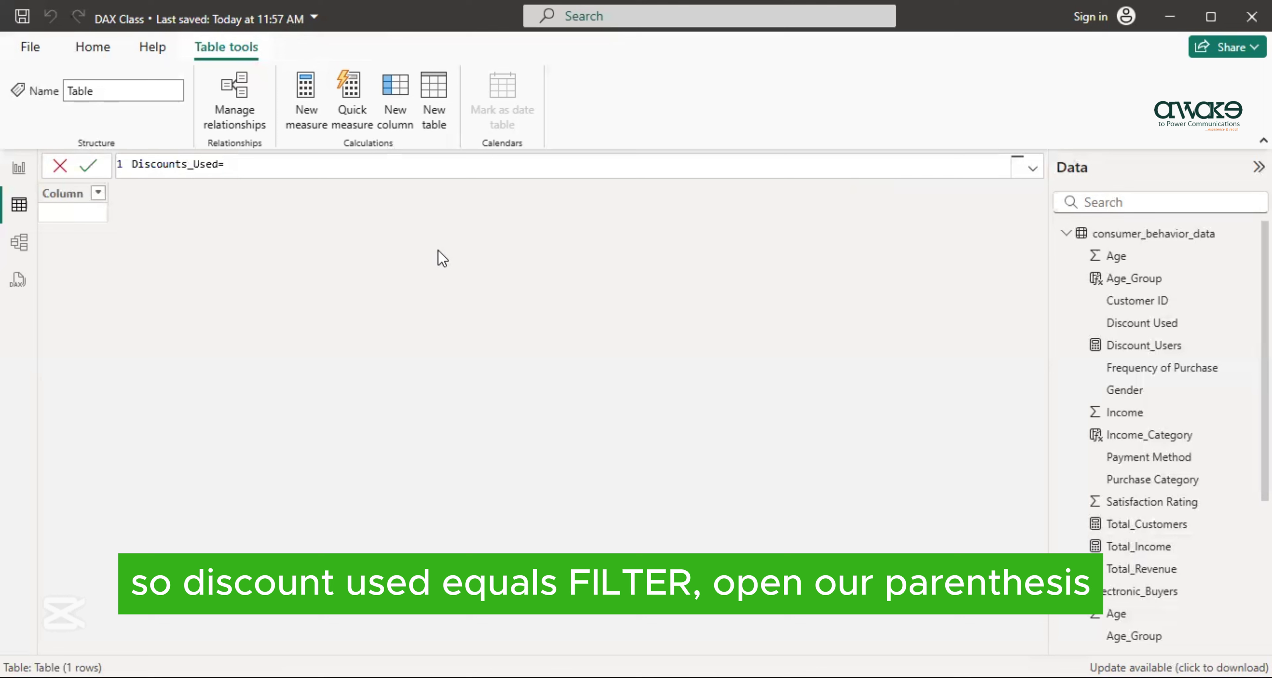
{"action": "type", "text": "FILTER("}
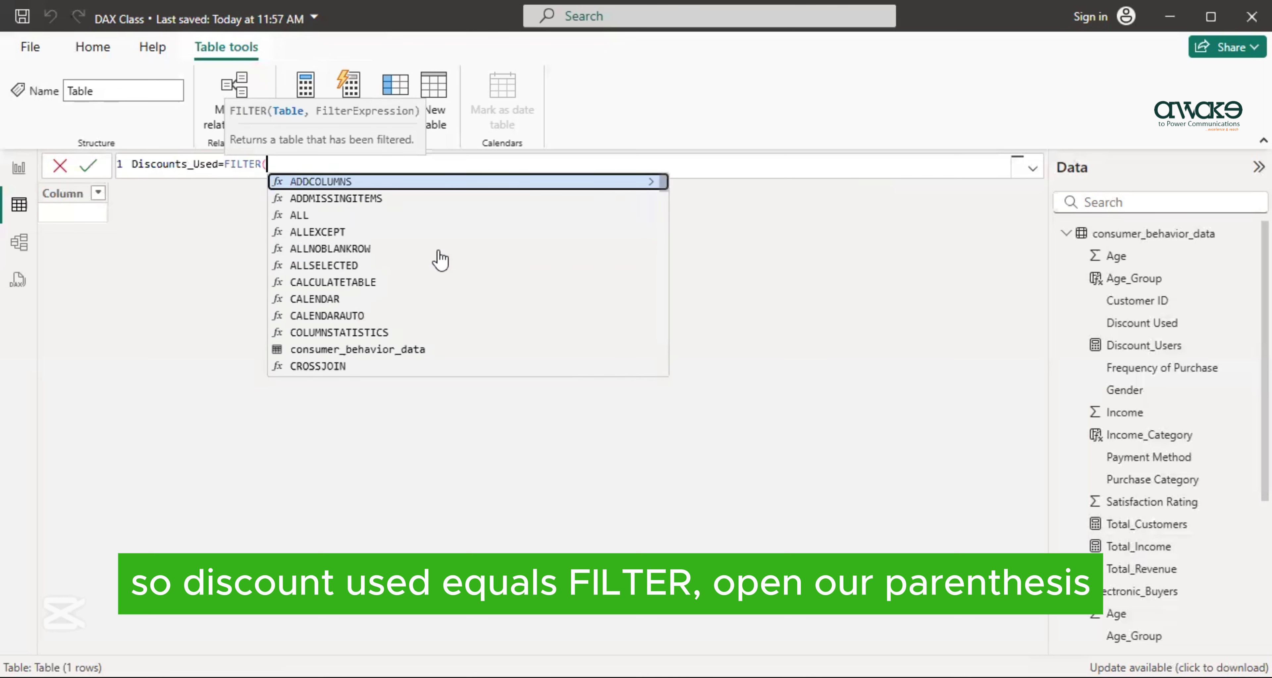
{"action": "type", "text": "'"}
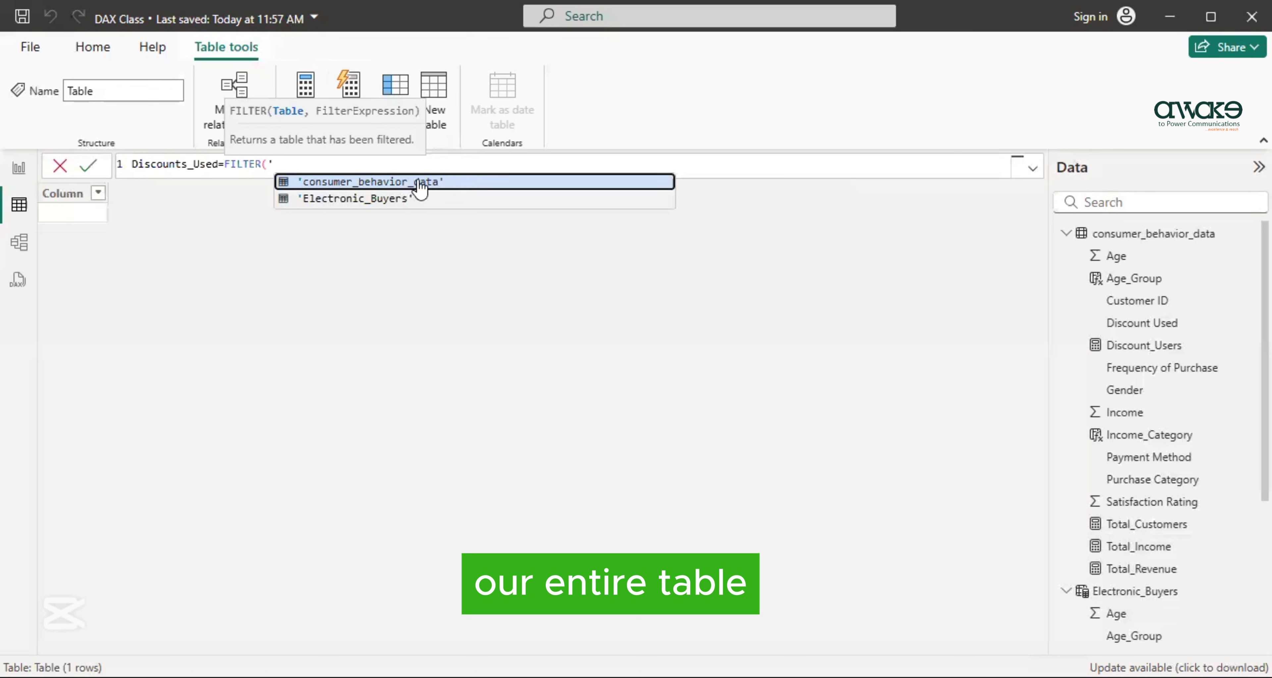
{"action": "left_click", "coordinate": [406, 182]}
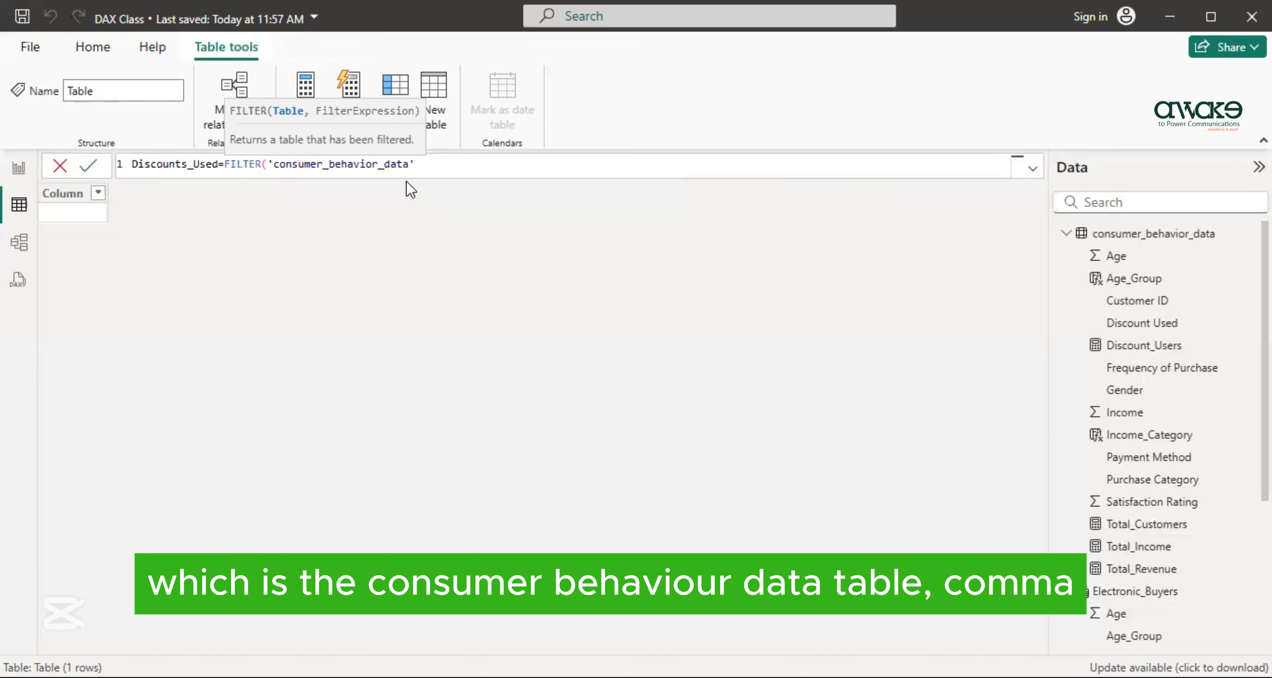
{"action": "type", "text": ","}
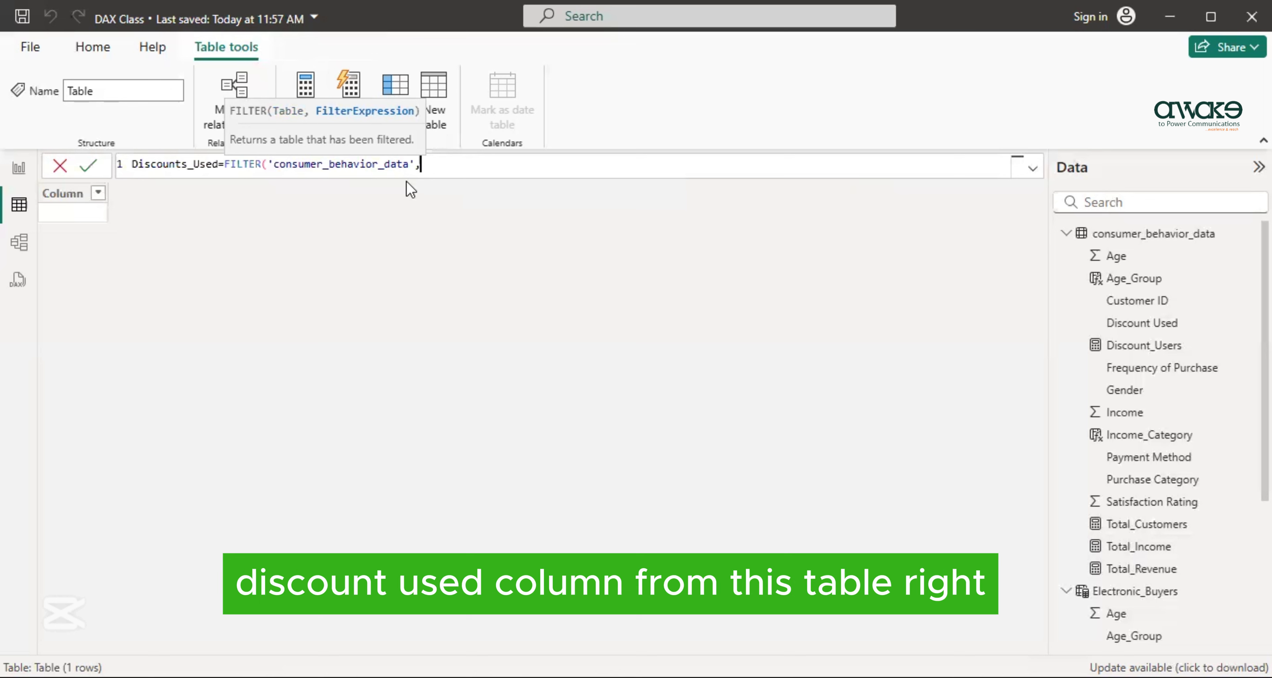
- Set the filter condition to 'consumer_behavior_data'[Discount Used]="Yes" and commit the Discounts_Used table
{"action": "type", "text": "'"}
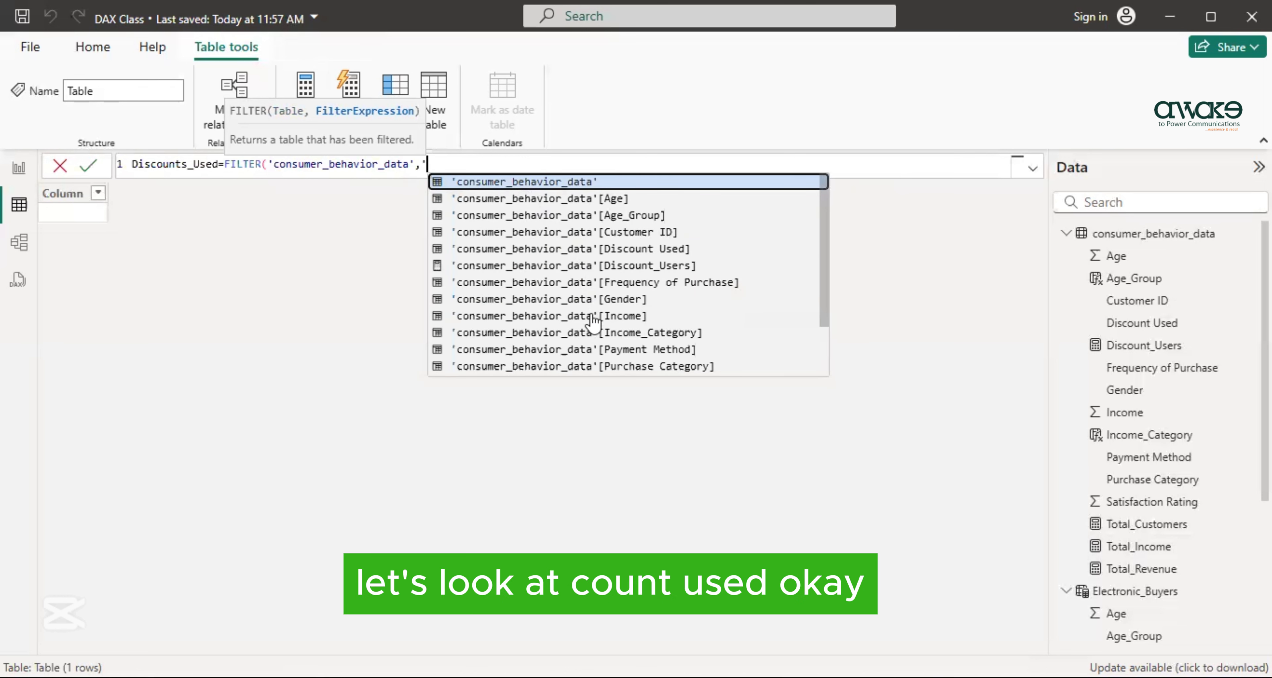
{"action": "left_click", "coordinate": [562, 248]}
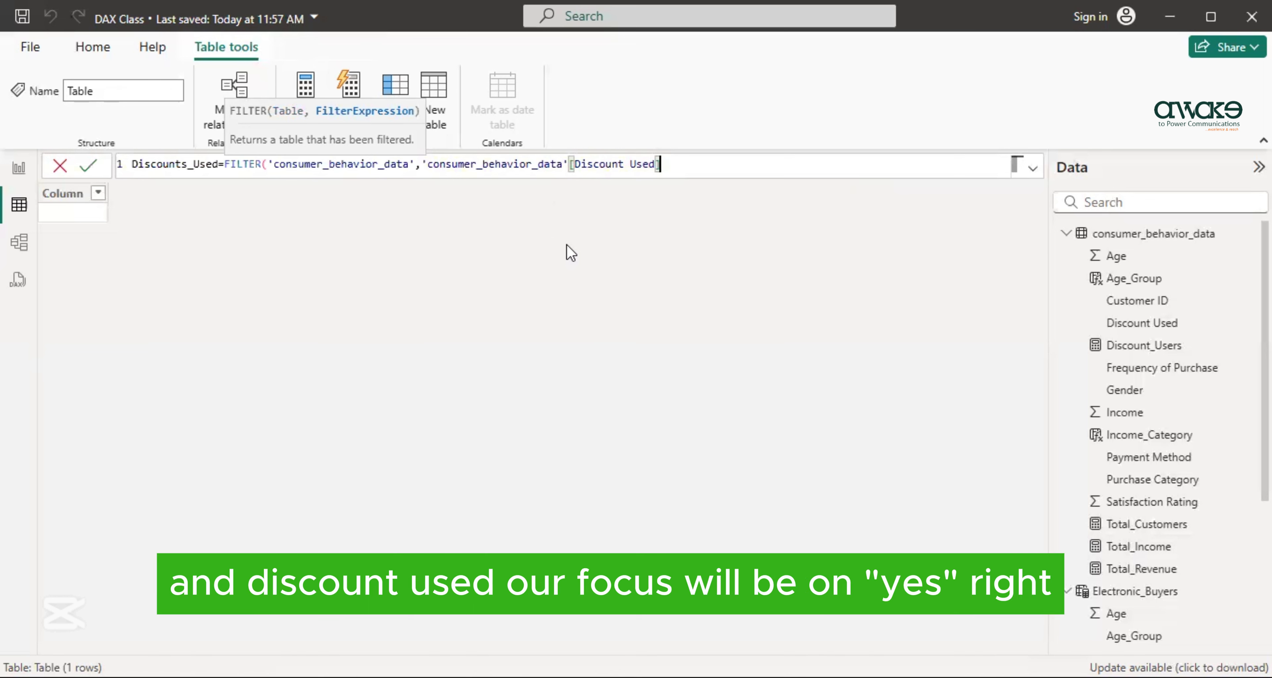
{"action": "type", "text": "=\"Yes"}
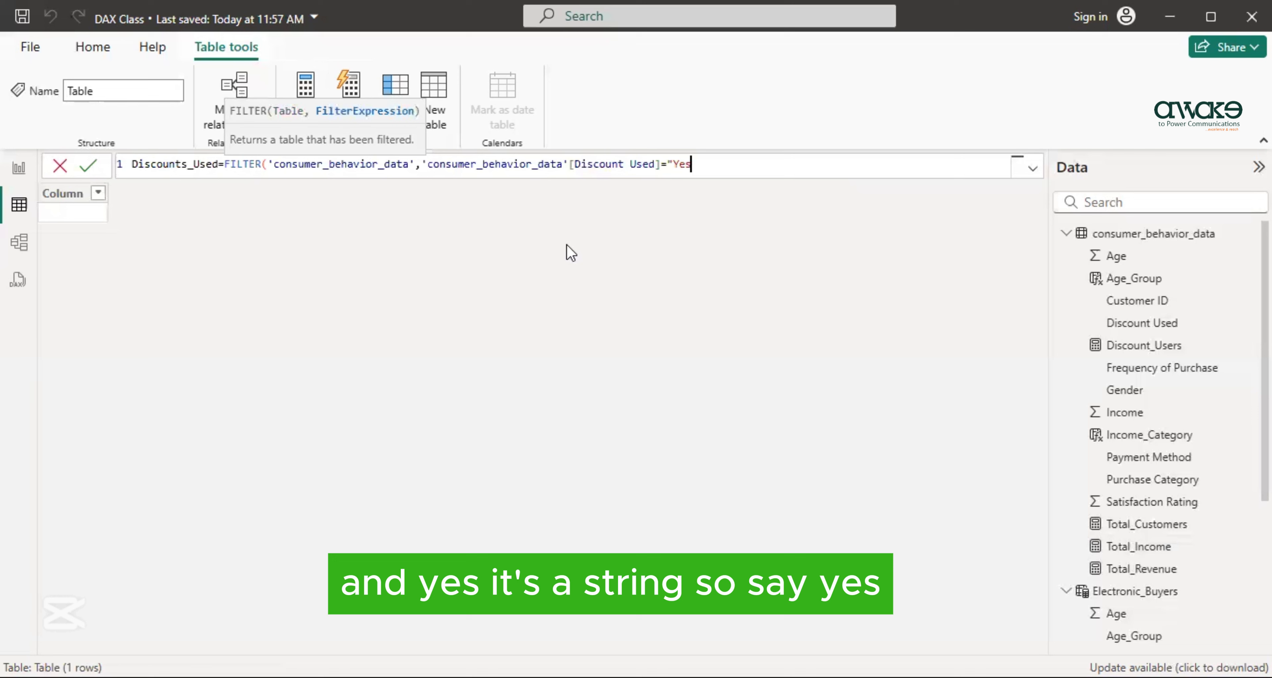
{"action": "type", "text": "\""}
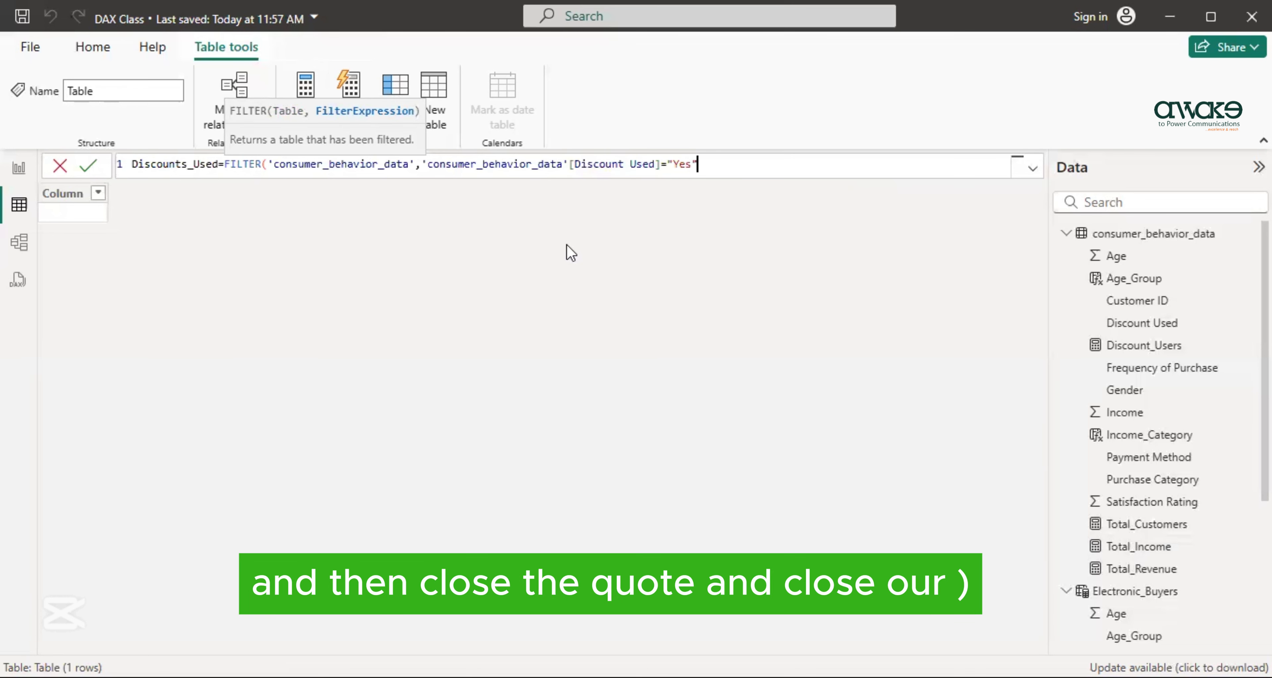
{"action": "type", "text": ")"}
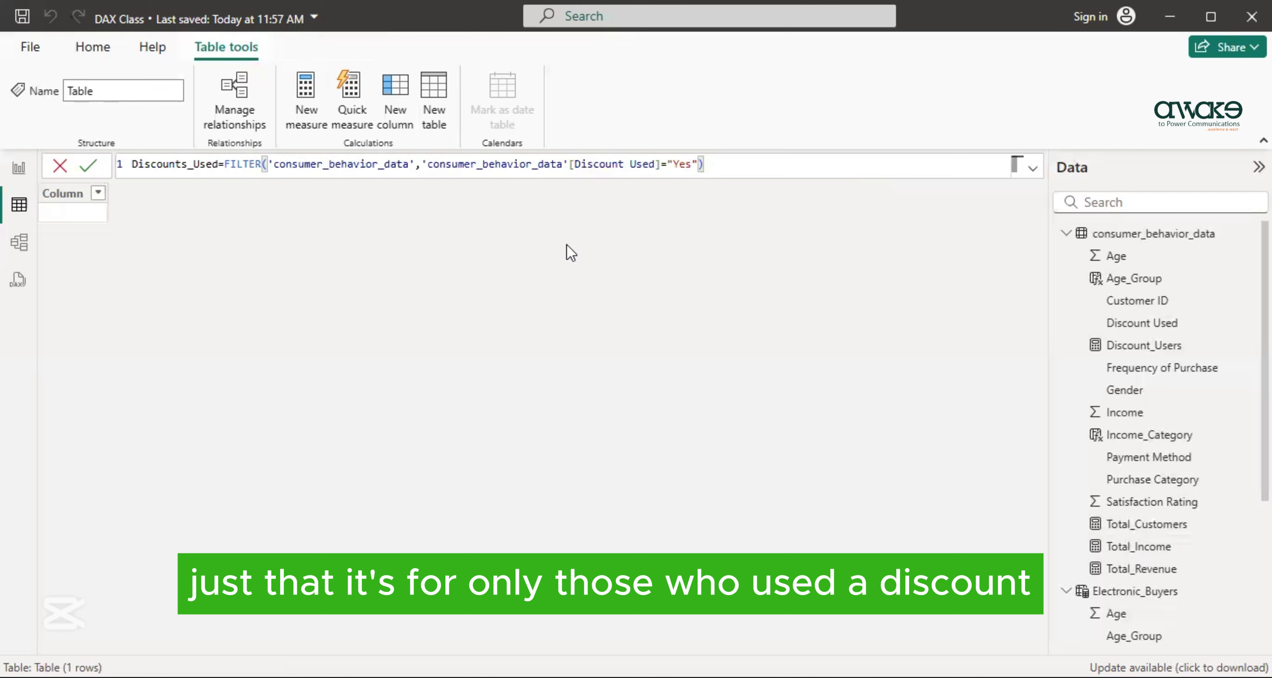
{"action": "key", "text": "Return"}
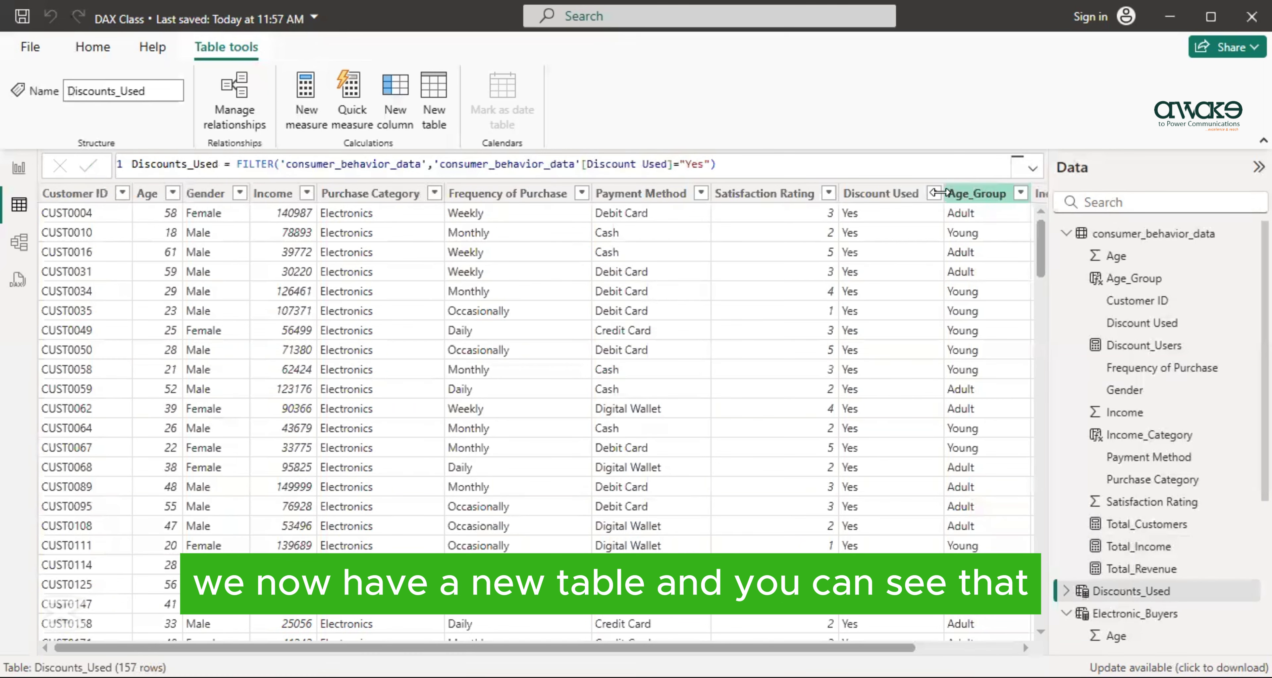
- Check the Discount Used column's filter values and look through the rows and columns of the Discounts_Used table
{"action": "left_click", "coordinate": [928, 193]}
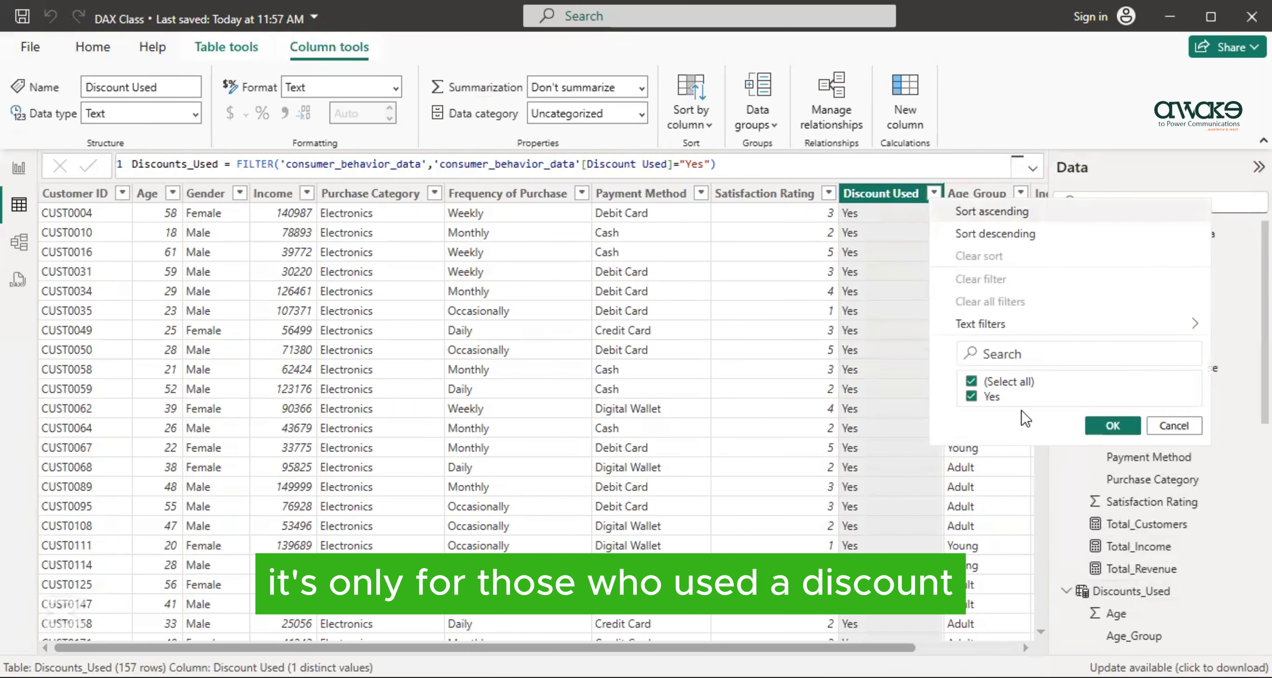
{"action": "left_click", "coordinate": [542, 348]}
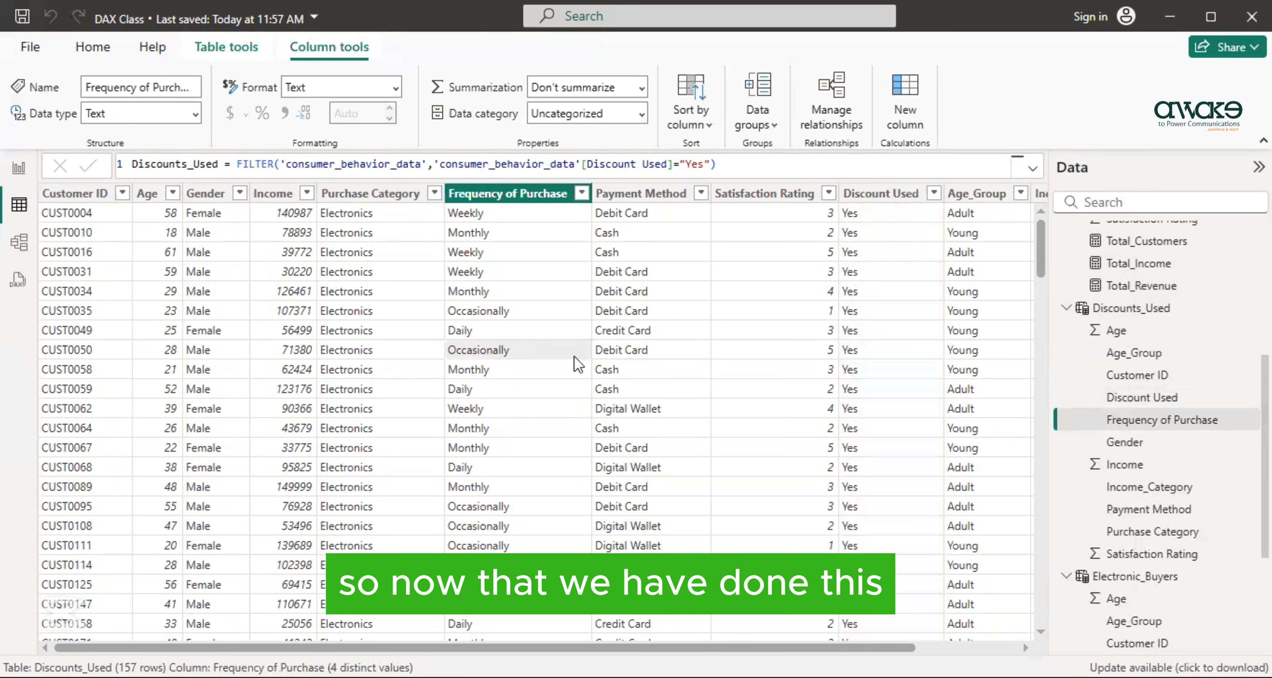
{"action": "left_click_drag", "start_coordinate": [700, 648], "coordinate": [802, 648]}
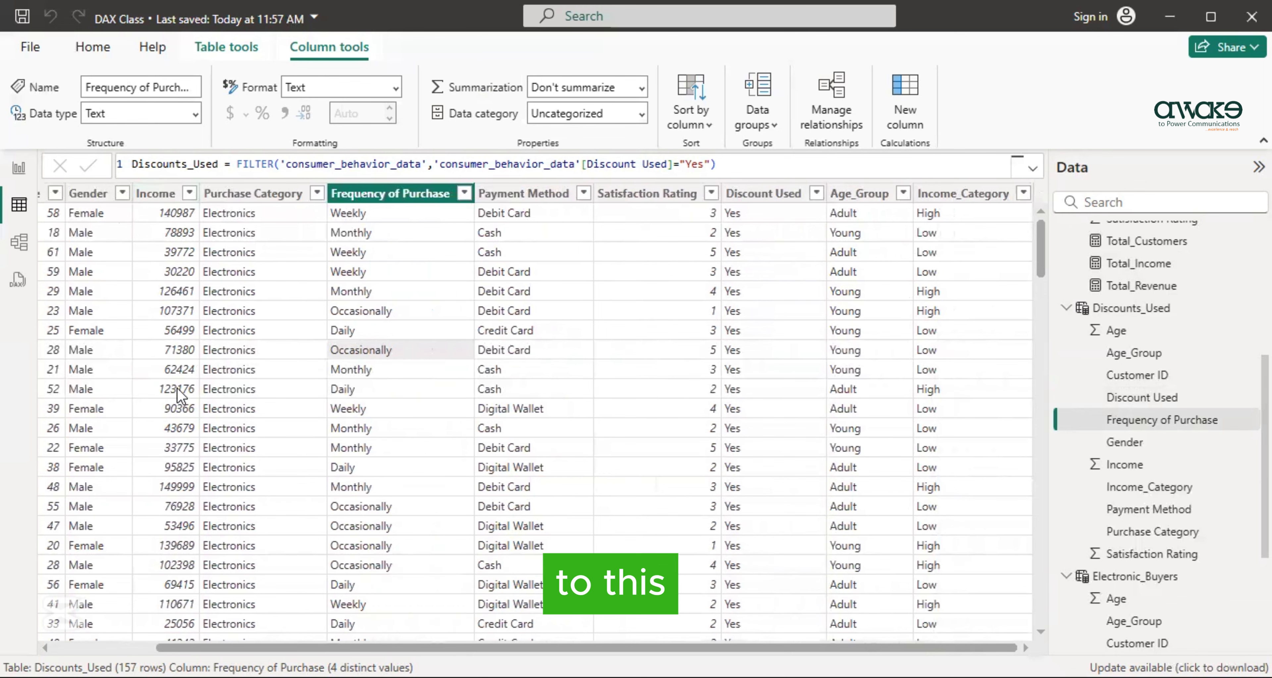
{"action": "scroll", "coordinate": [360, 360], "scroll_direction": "down", "scroll_amount": 6}
{"action": "scroll", "coordinate": [361, 354], "scroll_direction": "up", "scroll_amount": 6}
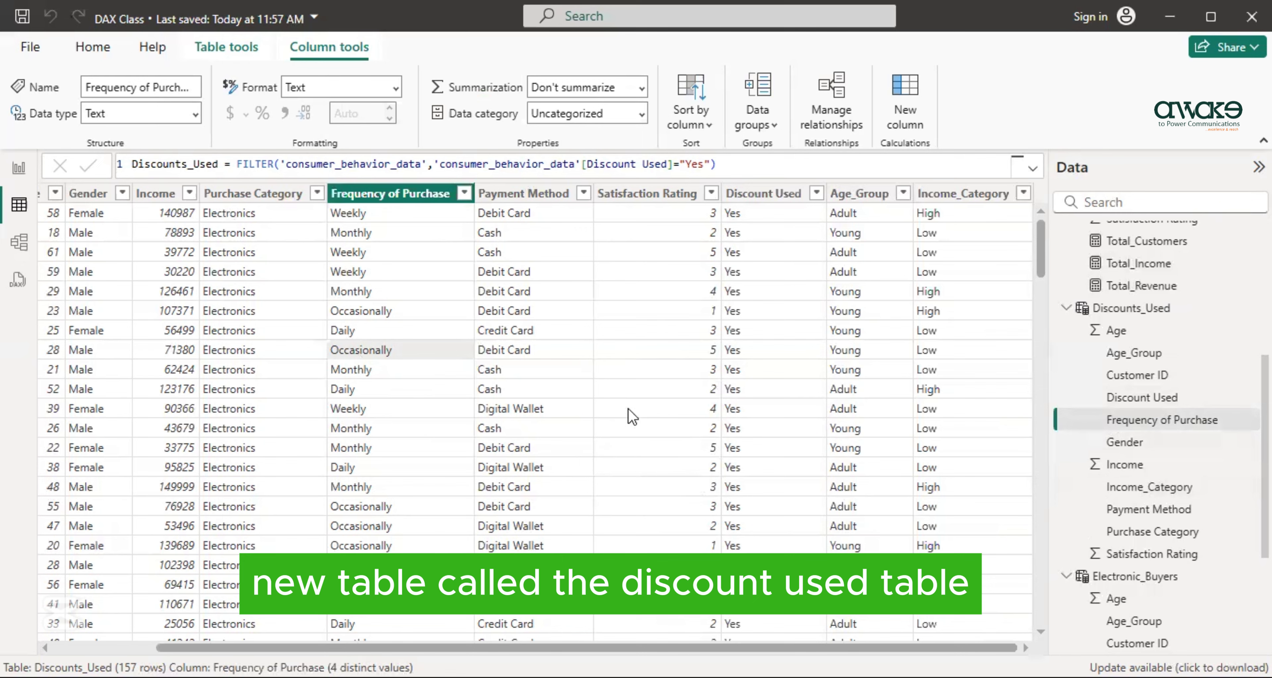
{"action": "left_click", "coordinate": [1061, 309]}
{"action": "scroll", "coordinate": [793, 413], "scroll_direction": "down", "scroll_amount": 2}
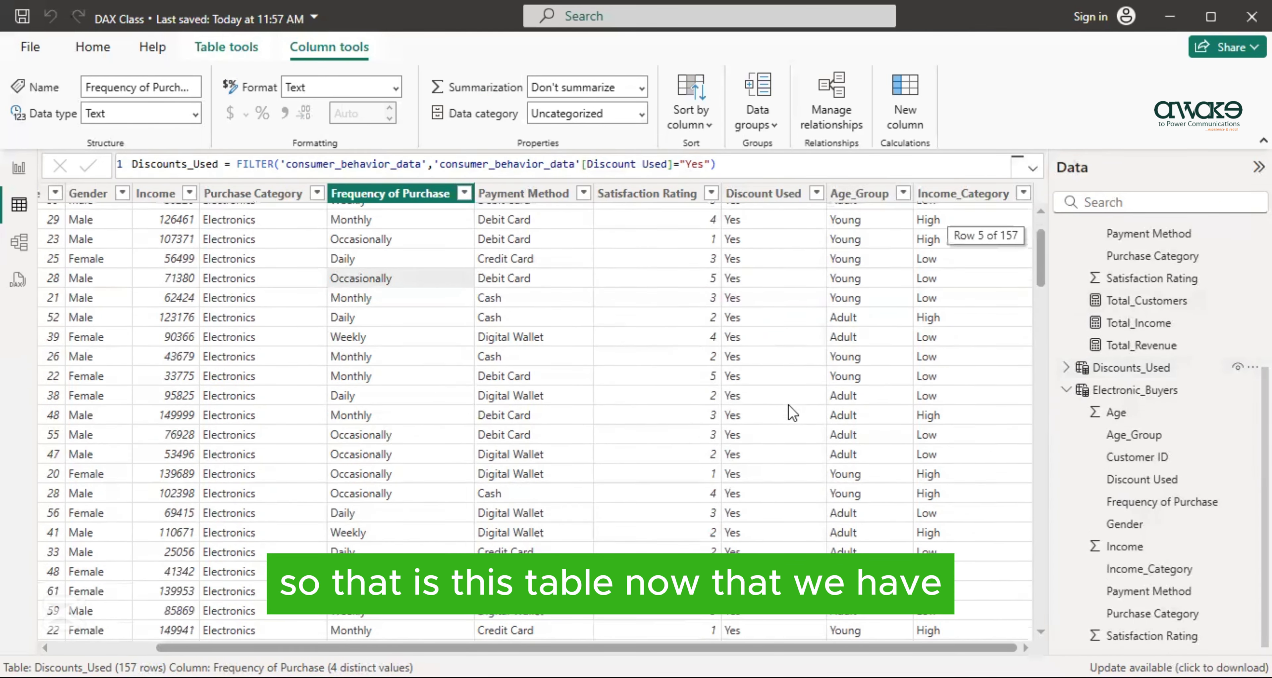
{"action": "scroll", "coordinate": [791, 413], "scroll_direction": "up", "scroll_amount": 2}
- Look at the tables in the model view, and return to the table view
{"action": "left_click", "coordinate": [19, 242]}
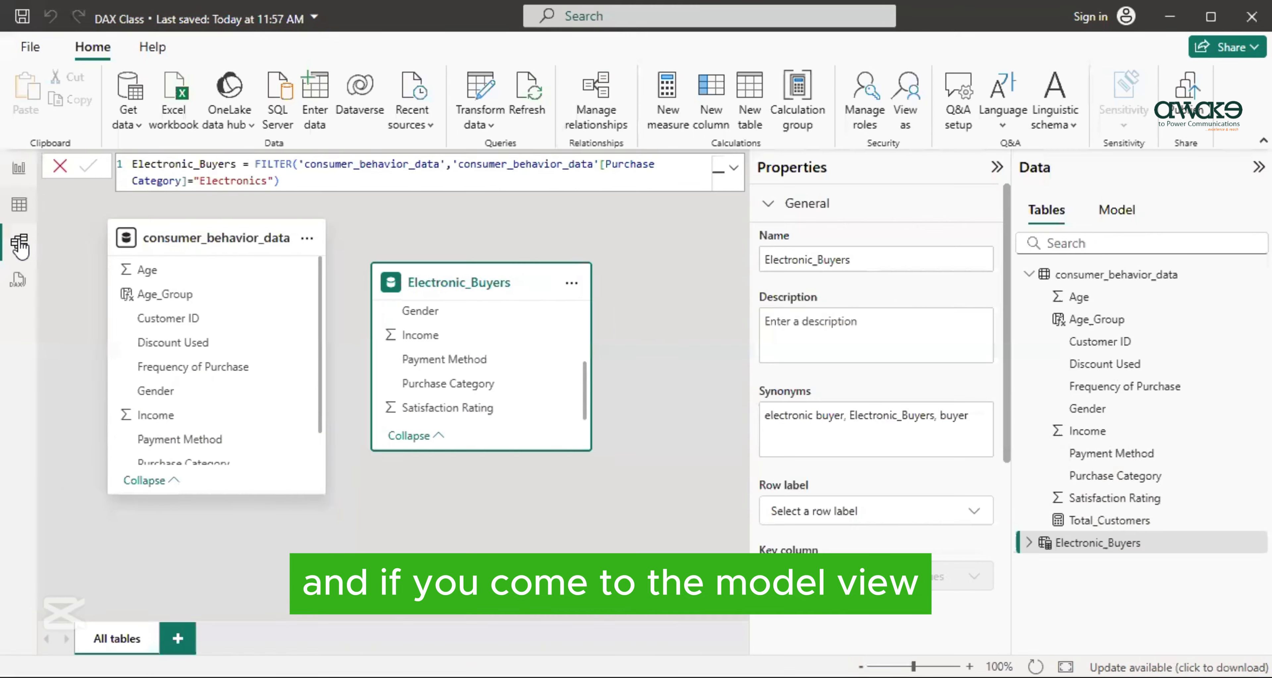
{"action": "left_click_drag", "start_coordinate": [598, 615], "coordinate": [563, 619]}
{"action": "left_click", "coordinate": [15, 211]}
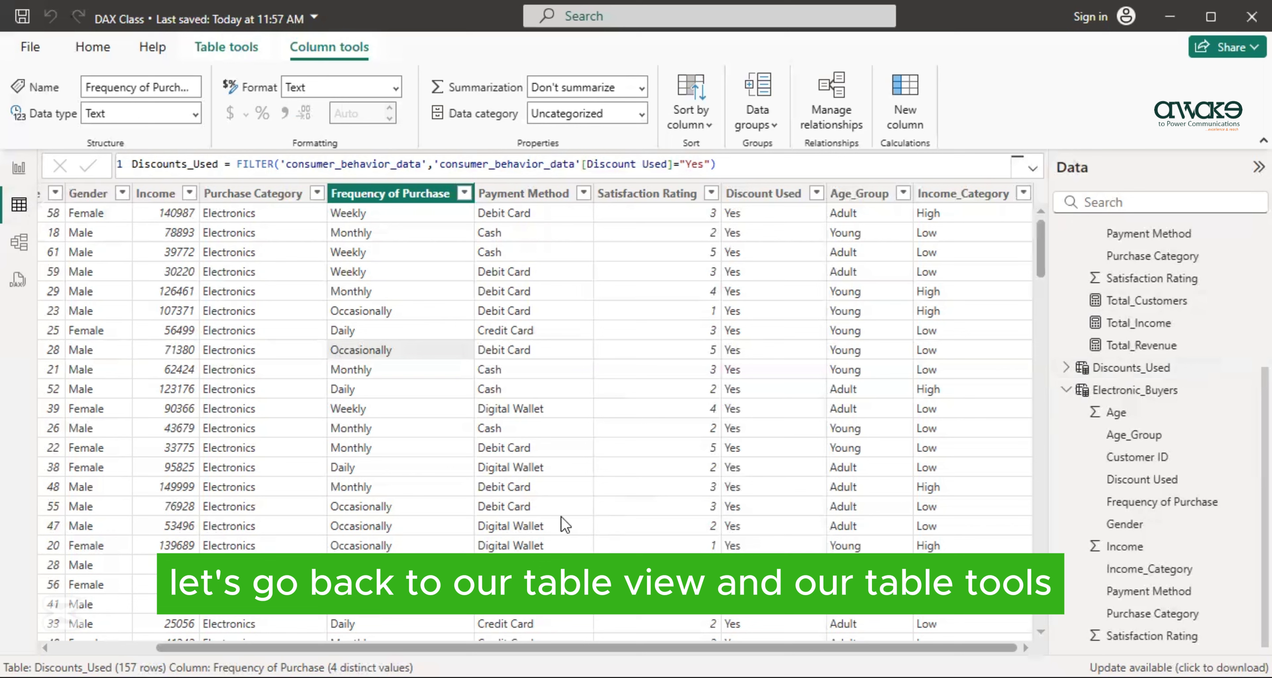
- Add a calculated column Discount_Applied to the Discounts_Used table with the formula ('Discounts_Used'[Income]*0.1)
{"action": "left_click", "coordinate": [229, 49]}
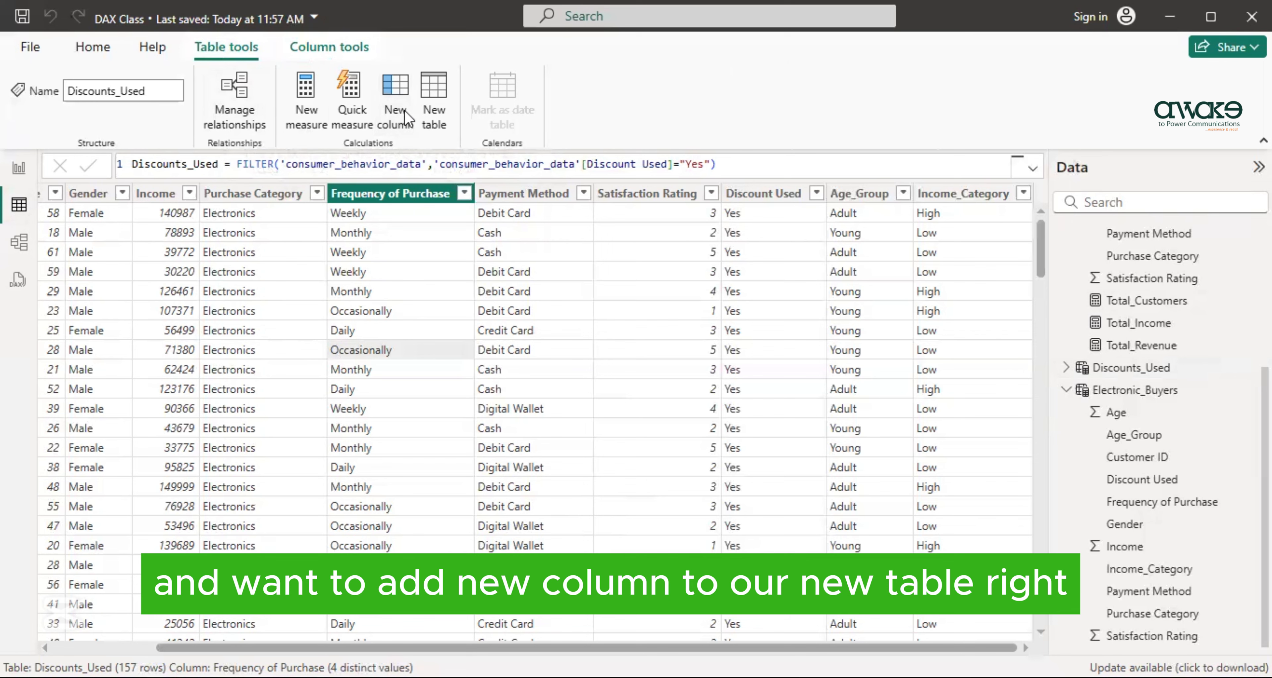
{"action": "left_click", "coordinate": [395, 115]}
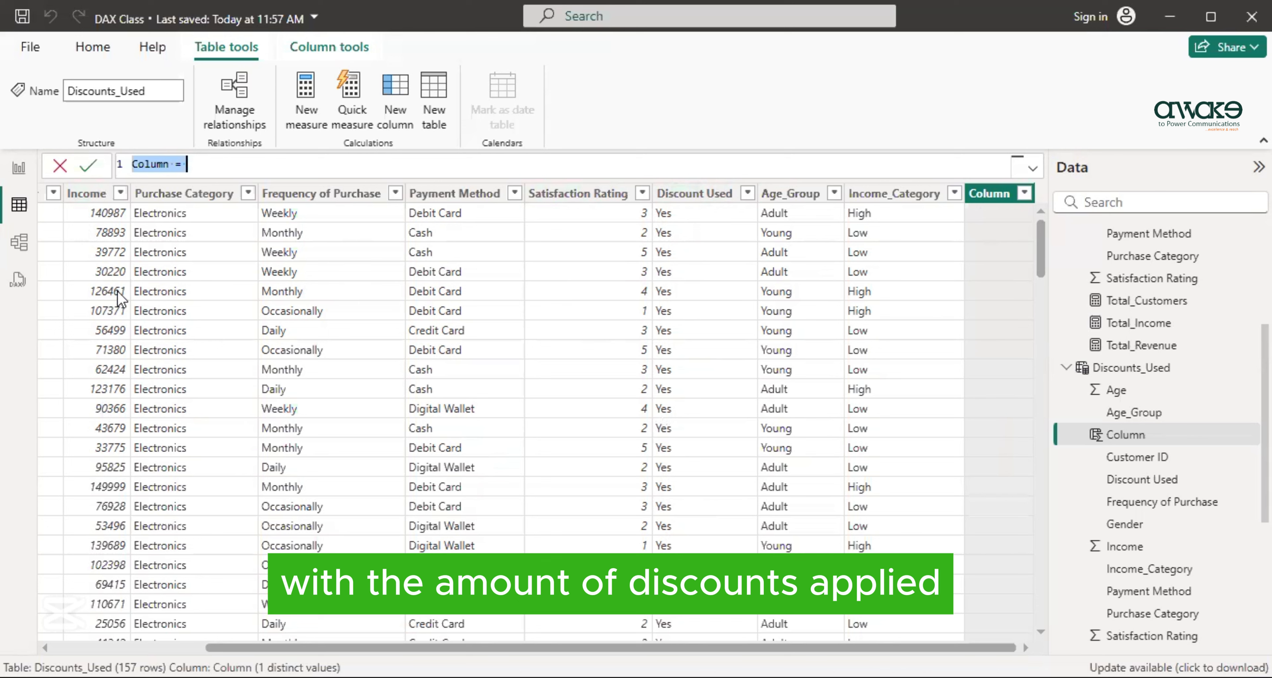
{"action": "key", "text": "BackSpace"}
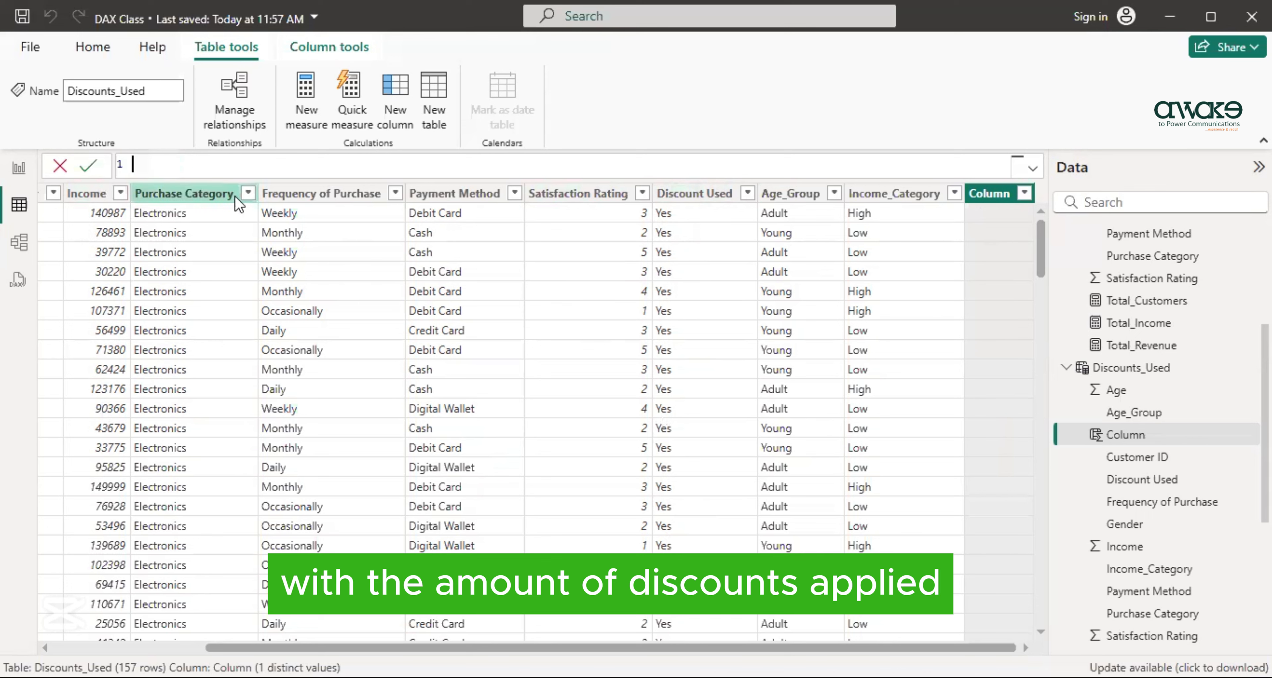
{"action": "type", "text": "Disco"}
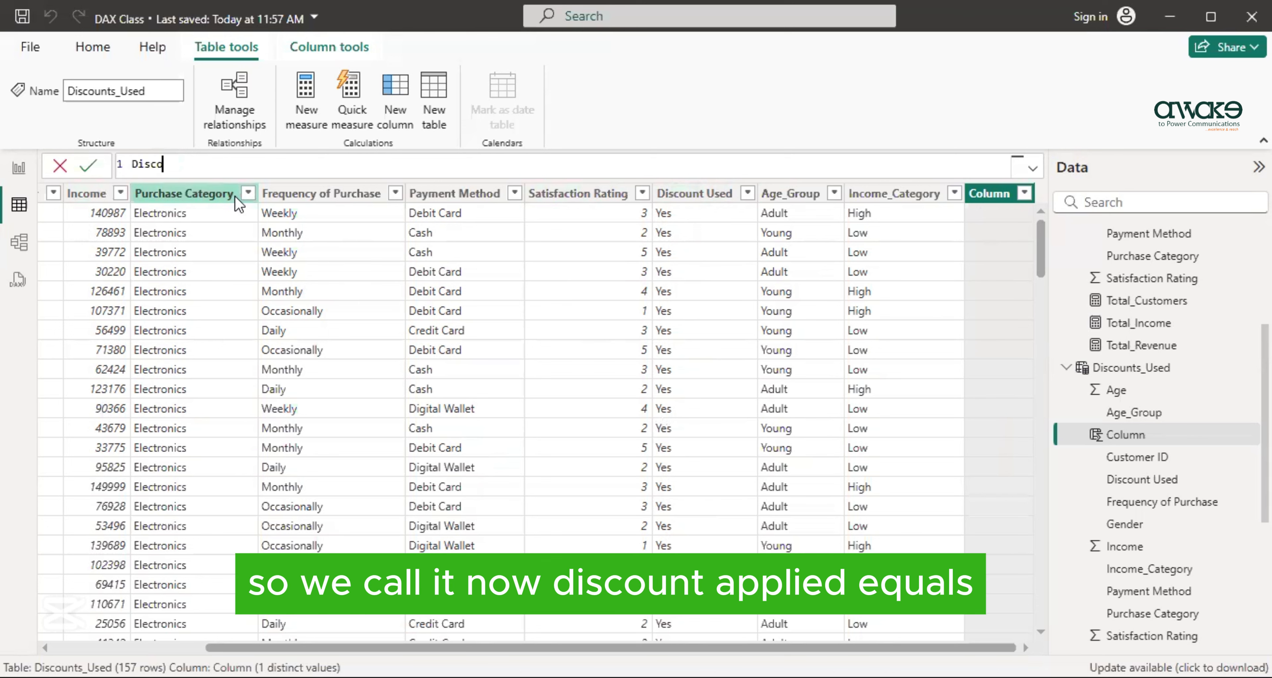
{"action": "type", "text": "unt_Applied=("}
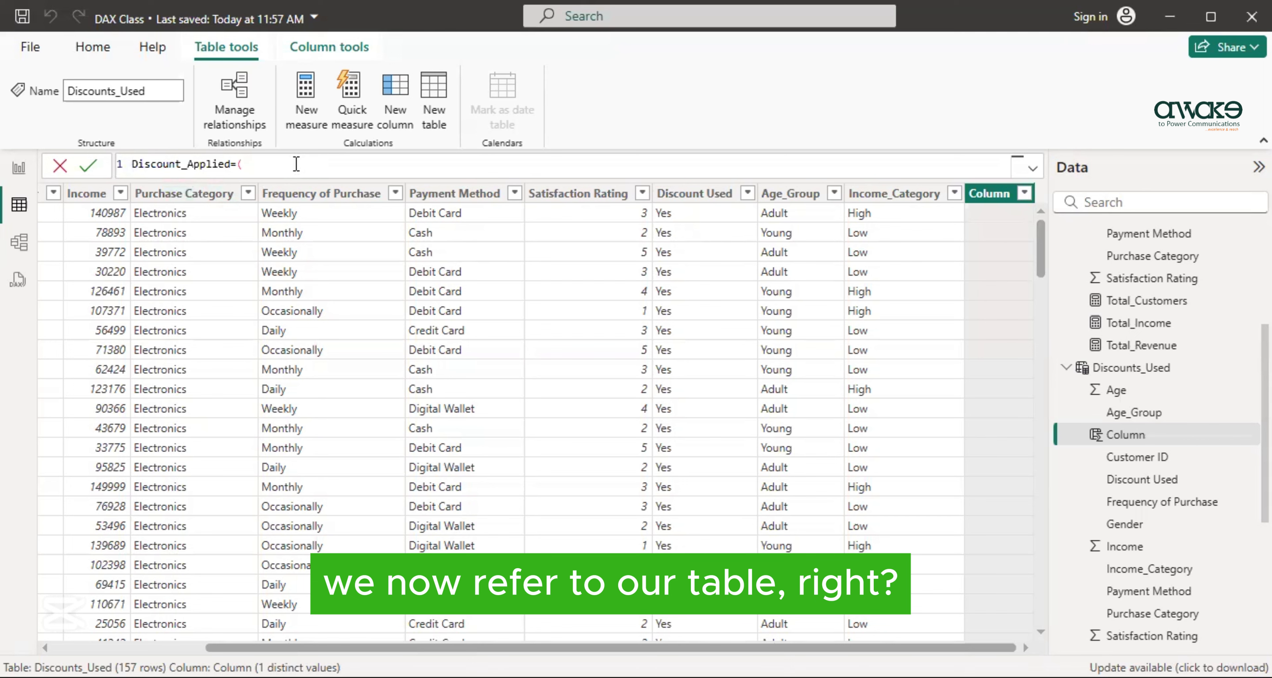
{"action": "type", "text": "'"}
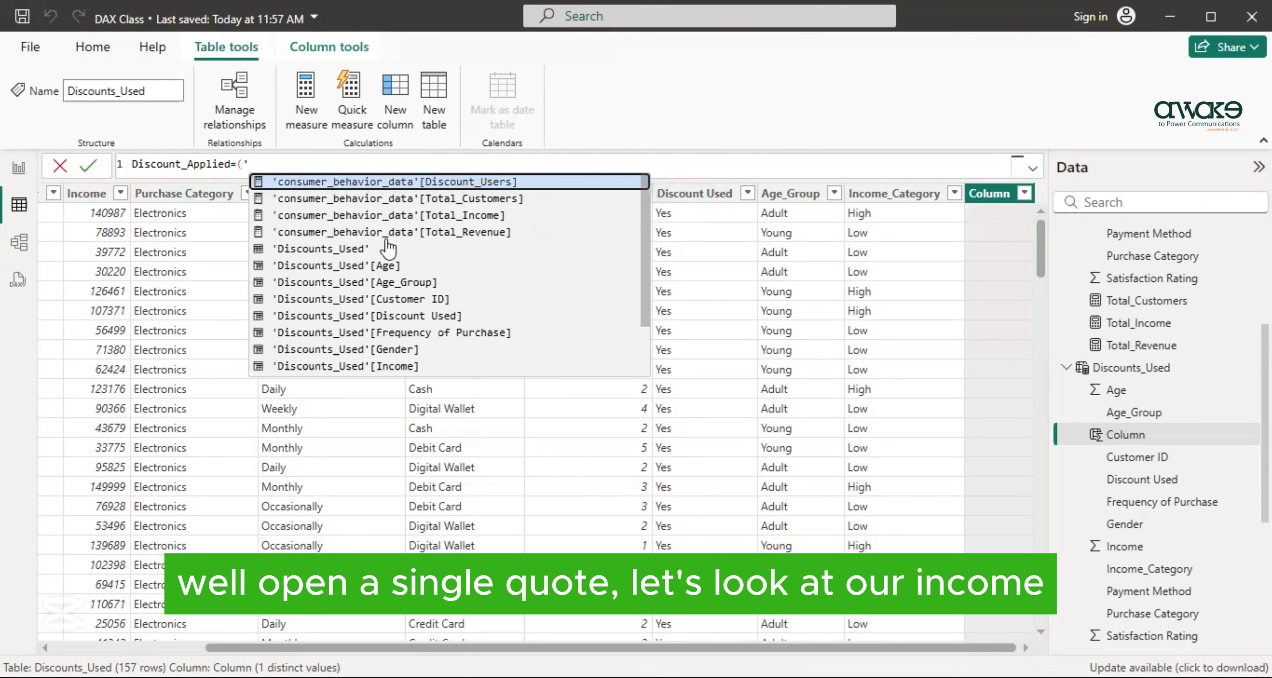
{"action": "left_click", "coordinate": [345, 367]}
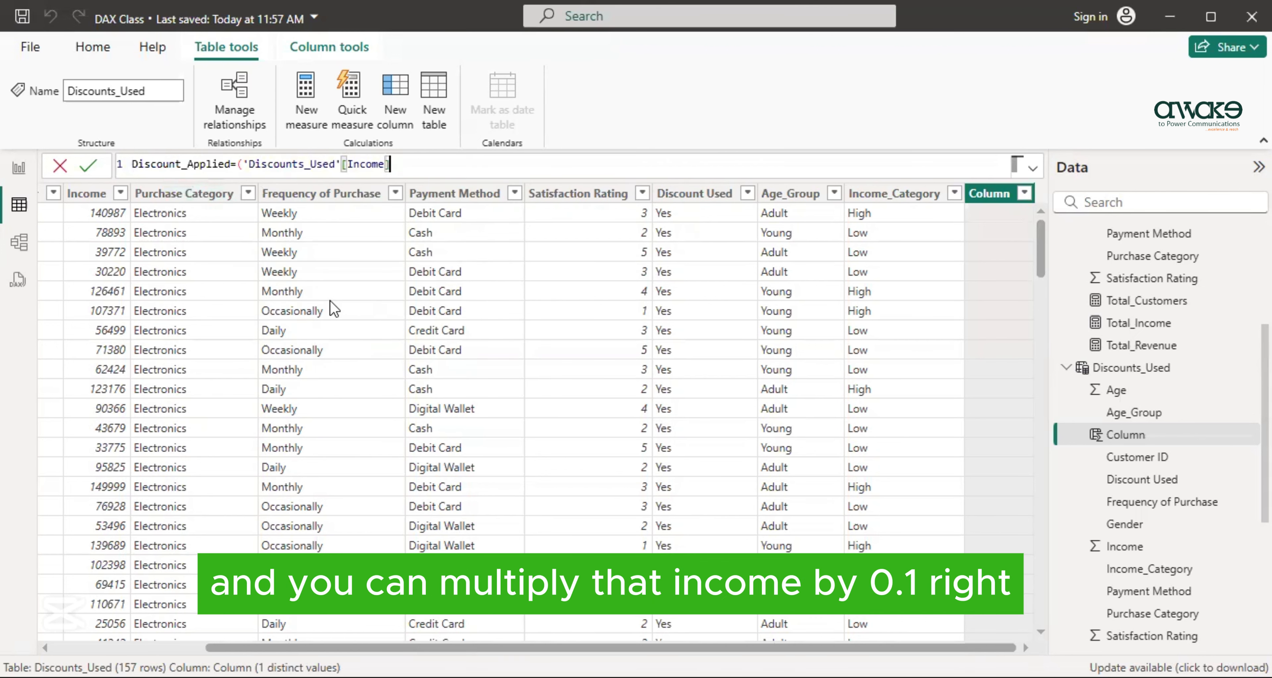
{"action": "type", "text": "*0.1)"}
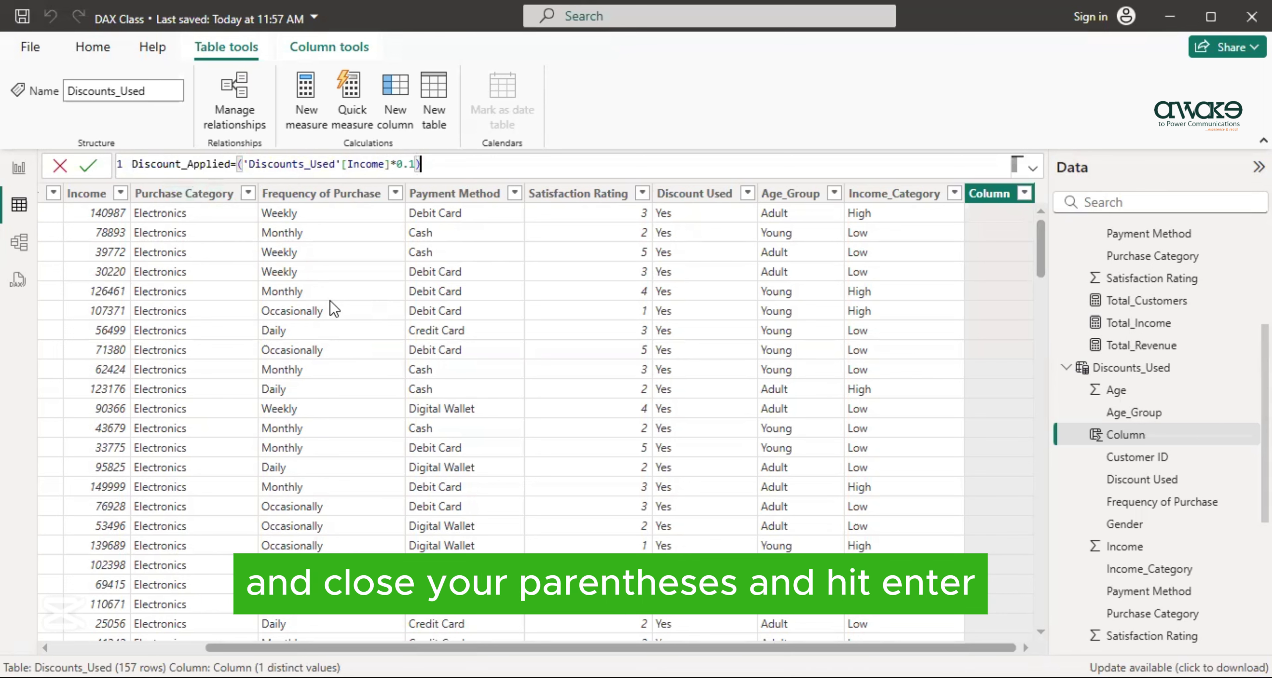
{"action": "key", "text": "Return"}
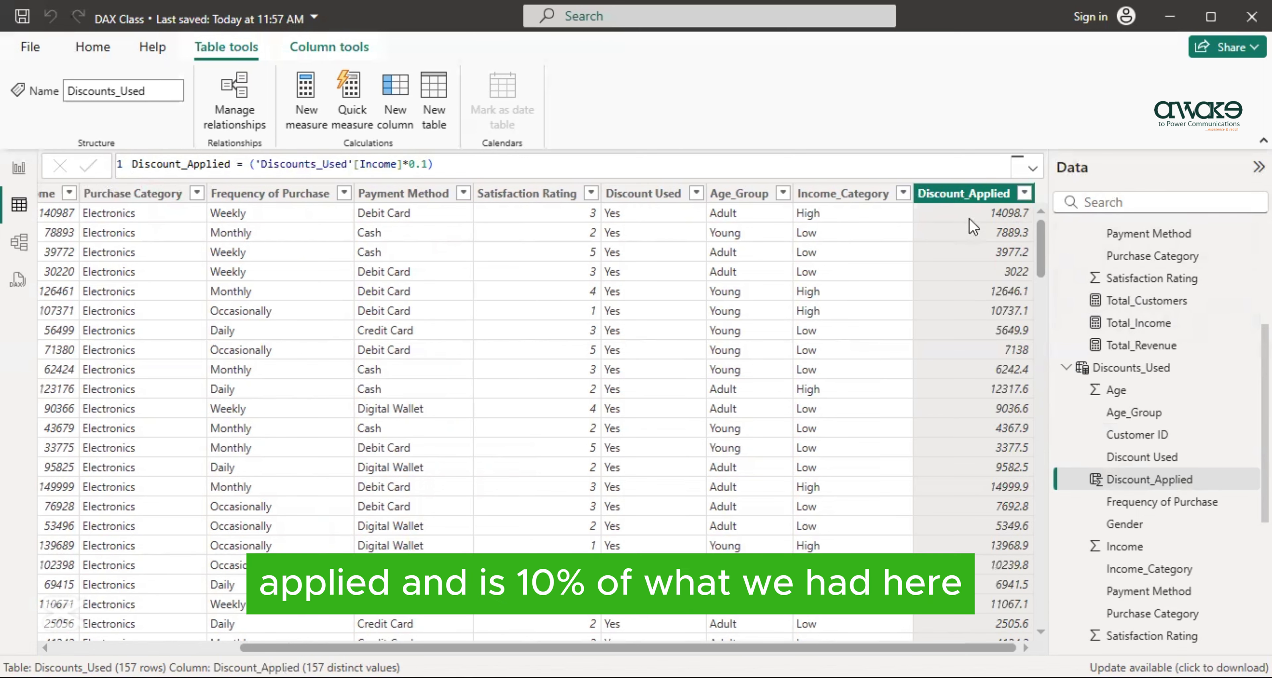
- Start a new measure in the Discounts_Used table and give it the name Discount_Applied in its formula
{"action": "left_click_drag", "start_coordinate": [771, 646], "coordinate": [585, 645]}
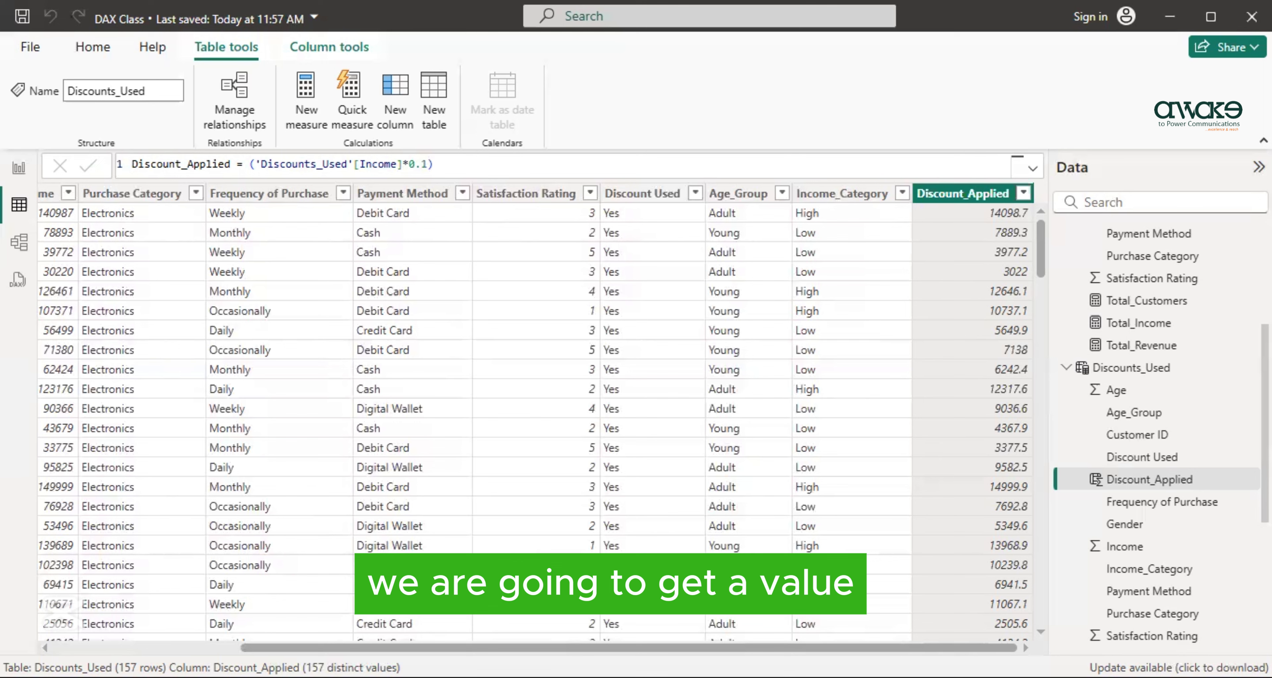
{"action": "scroll", "coordinate": [250, 187], "scroll_direction": "left", "scroll_amount": 10}
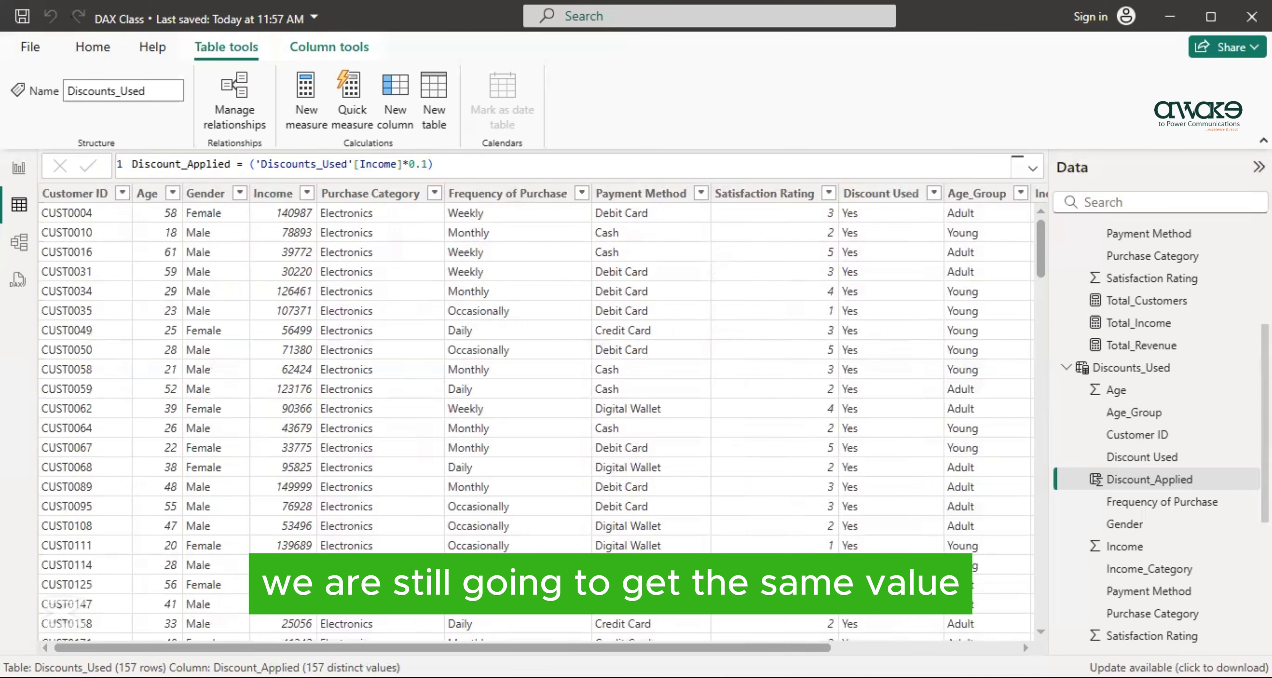
{"action": "scroll", "coordinate": [894, 200], "scroll_direction": "right", "scroll_amount": 10}
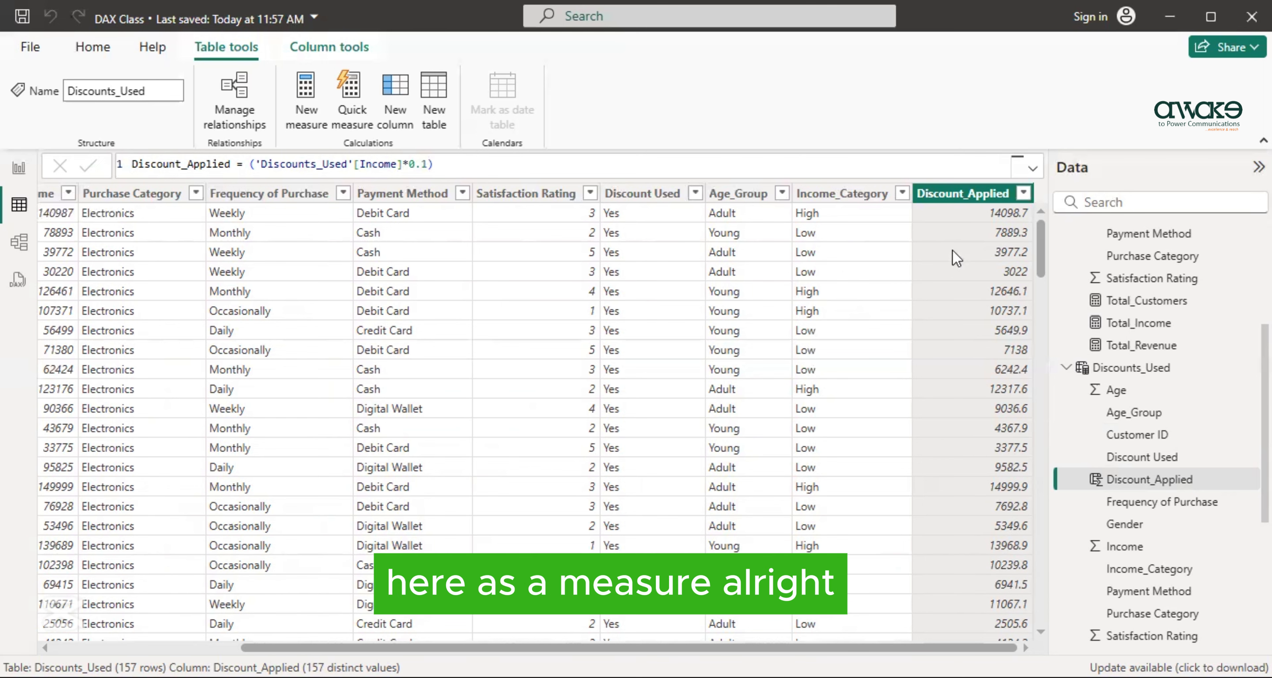
{"action": "left_click", "coordinate": [306, 99]}
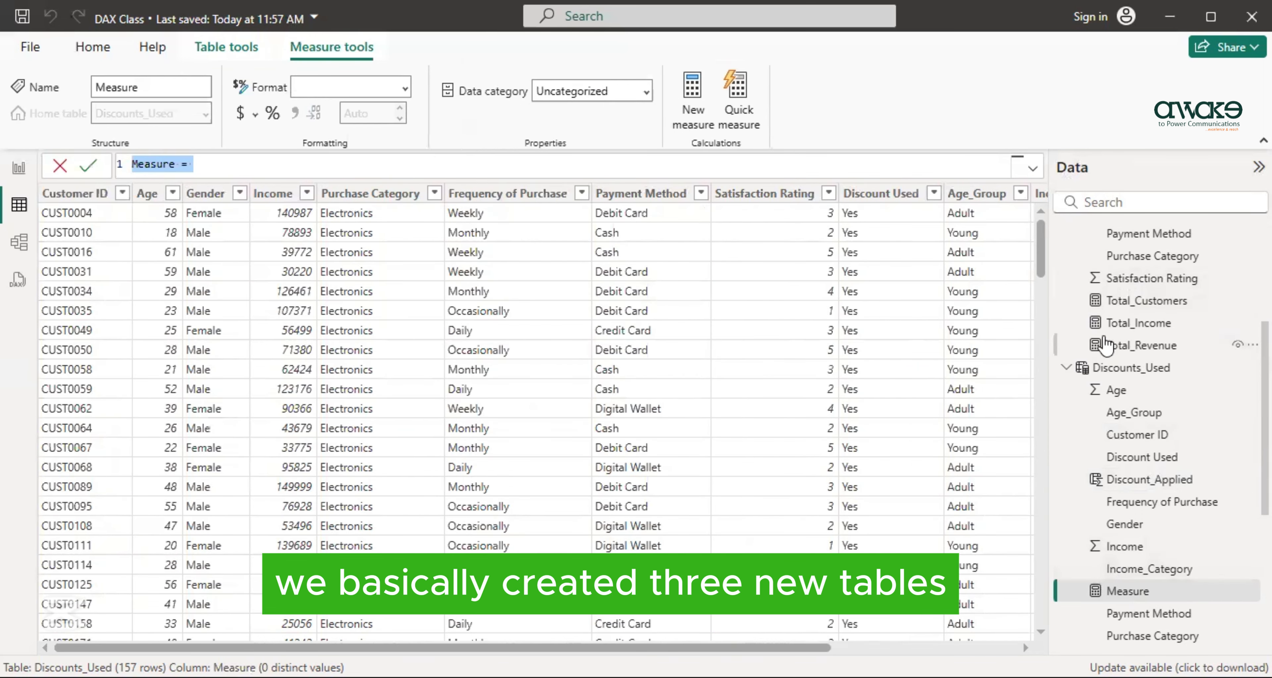
{"action": "type", "text": "Discoun"}
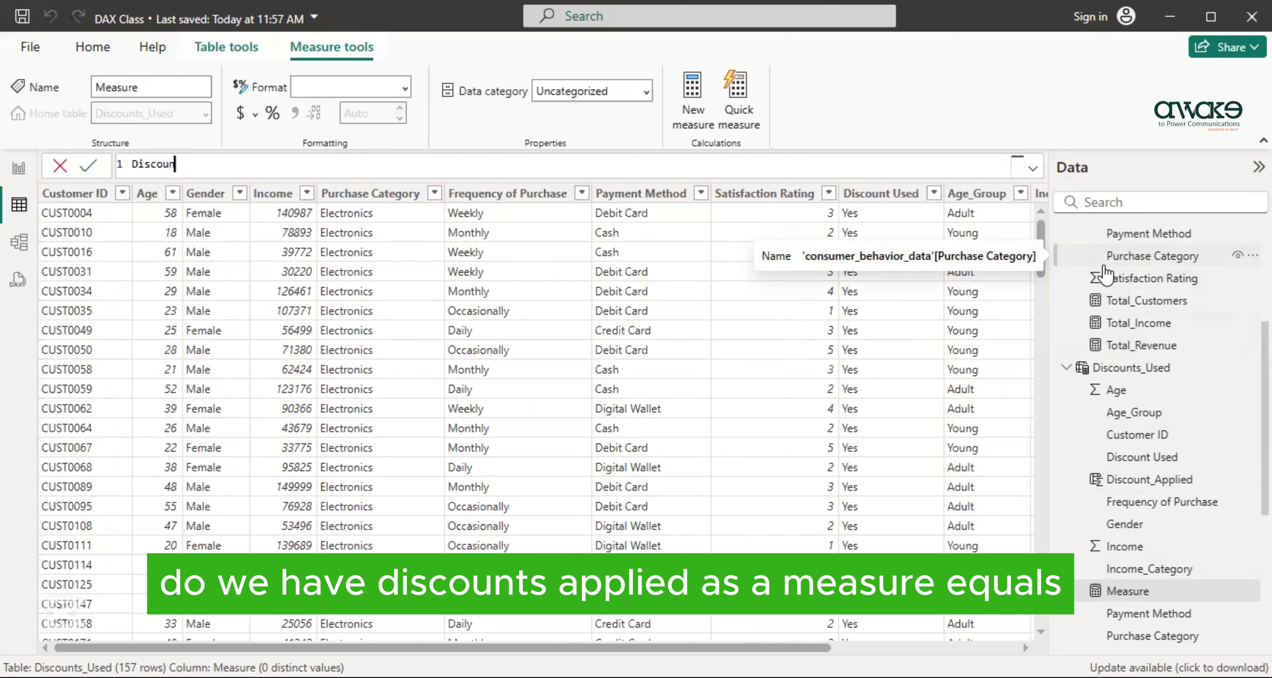
{"action": "type", "text": "t_Applied=S"}
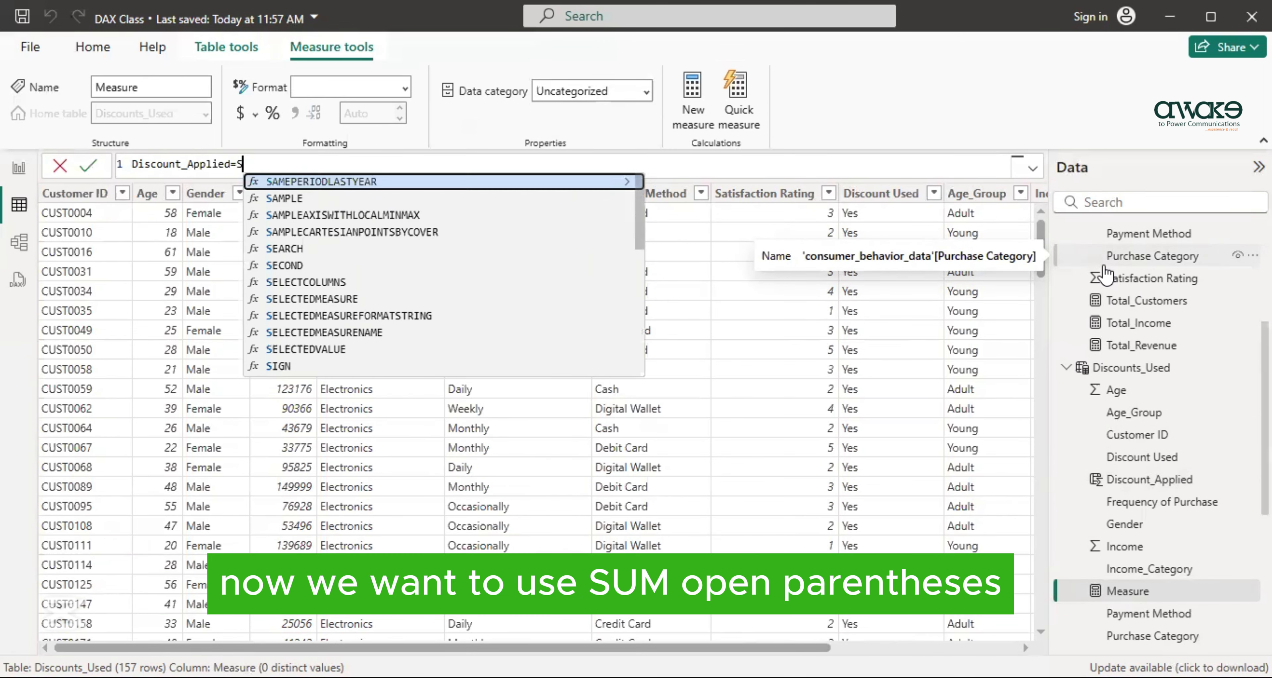
{"action": "type", "text": "UM('"}
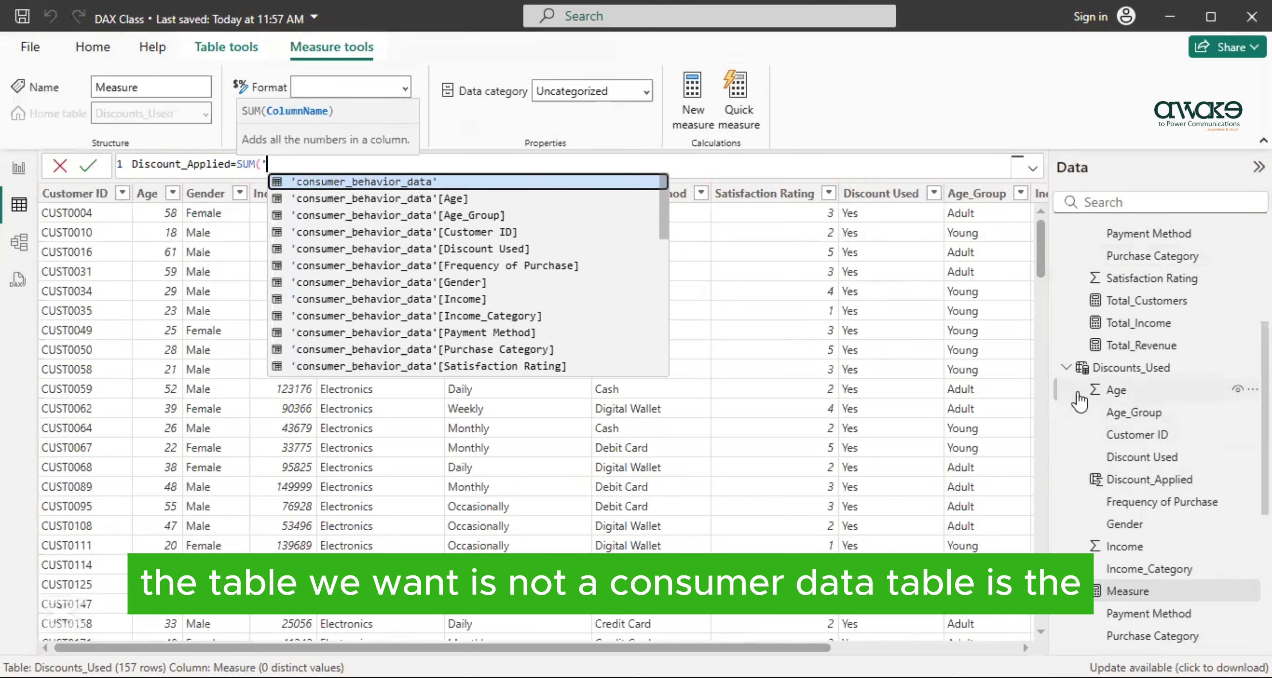
- Define the new measure as SUM('Discounts_Used'[Discount_Applied]) and try to commit it under the name Discount_Applied
{"action": "scroll", "coordinate": [1073, 400], "scroll_direction": "up", "scroll_amount": 2}
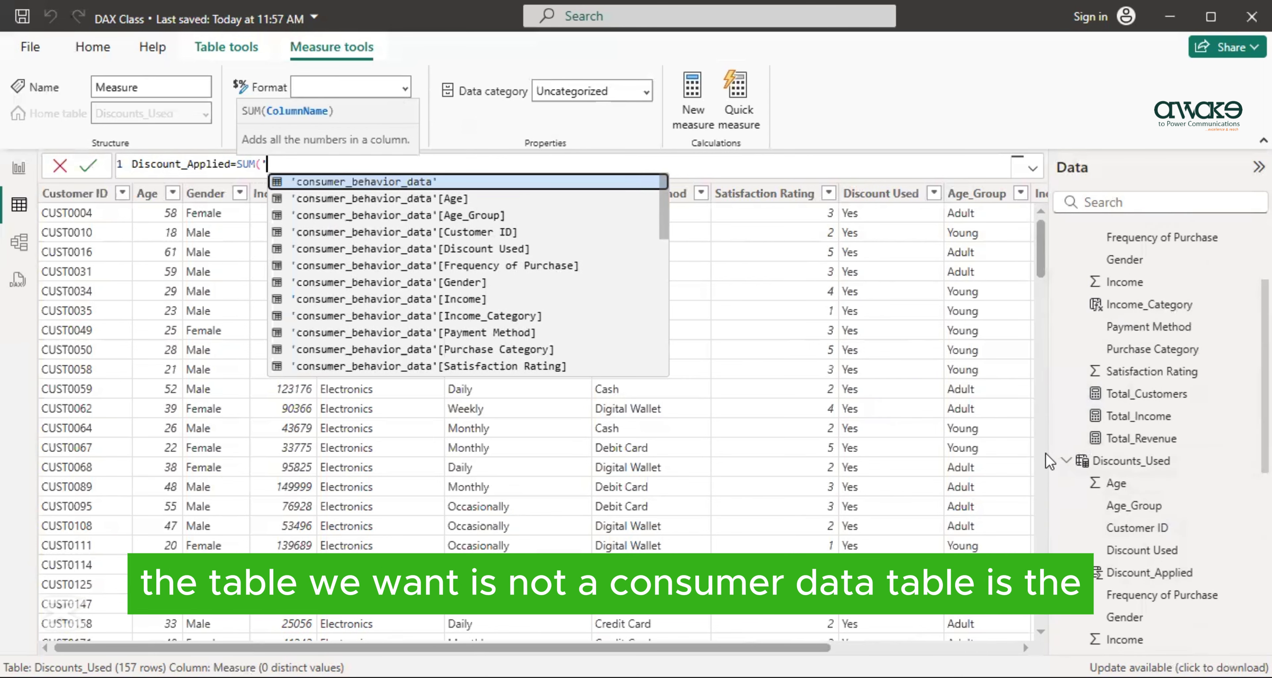
{"action": "left_click", "coordinate": [1058, 464]}
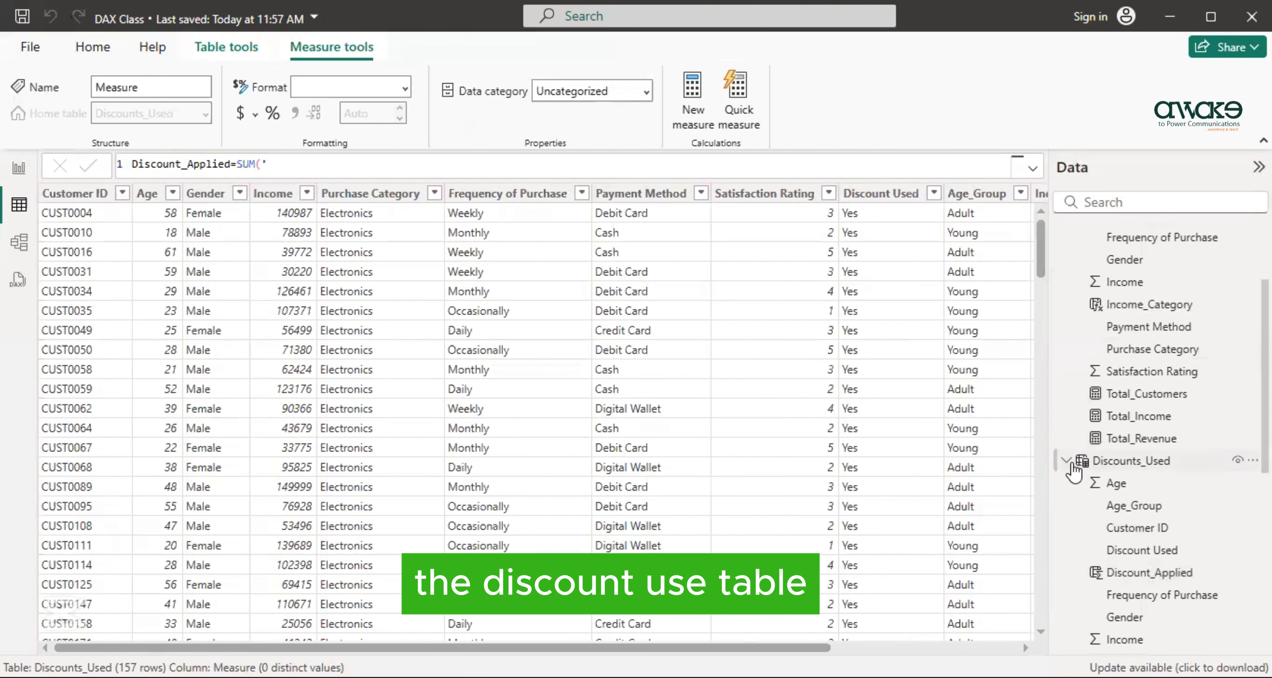
{"action": "left_click", "coordinate": [317, 160]}
{"action": "type", "text": "D"}
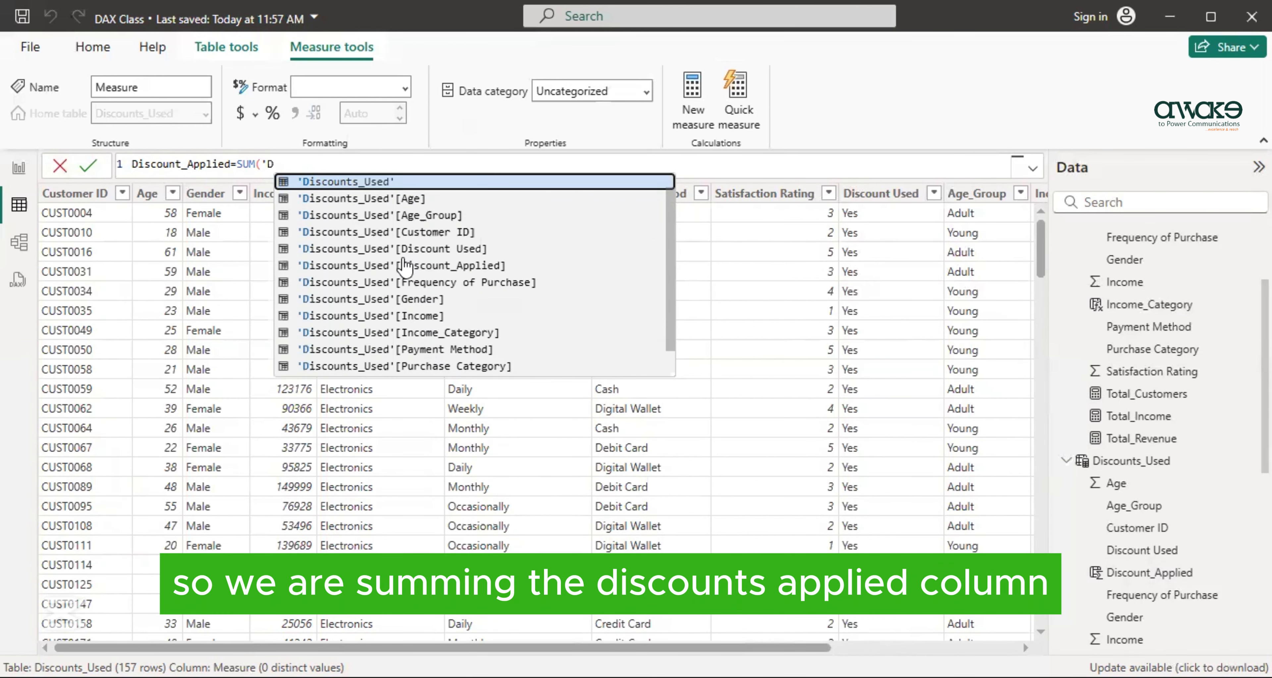
{"action": "left_click", "coordinate": [352, 266]}
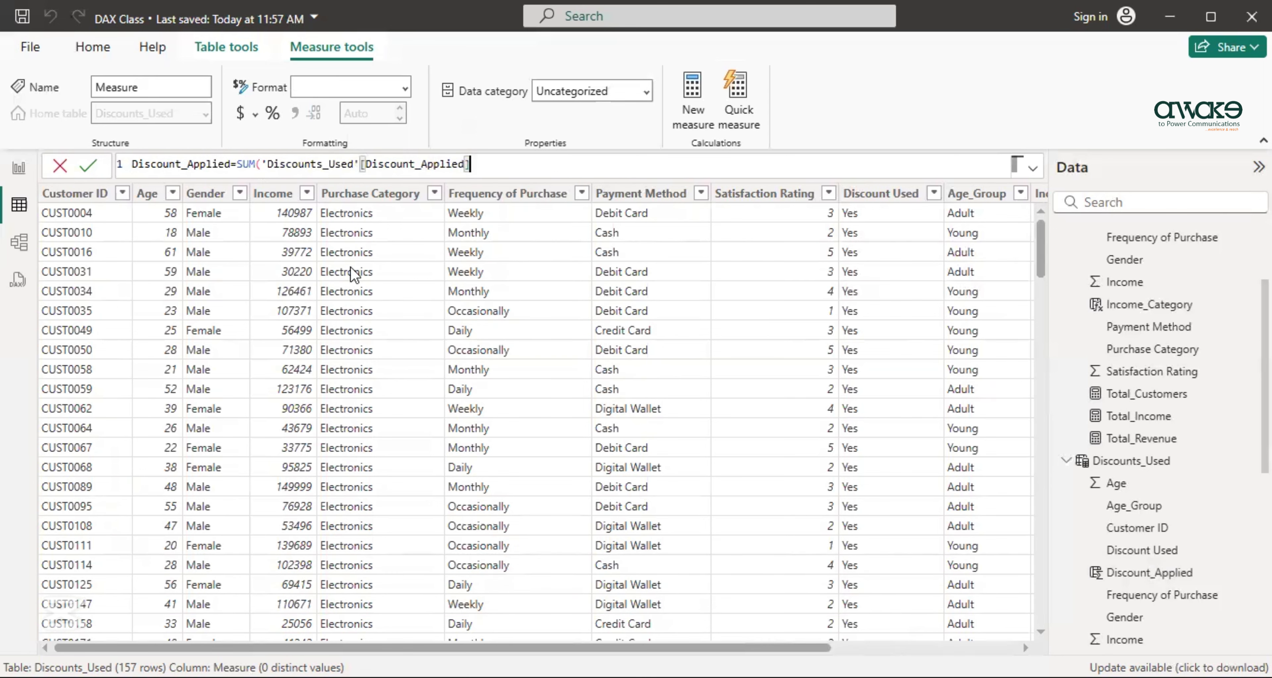
{"action": "type", "text": ")"}
{"action": "key", "text": "Return"}
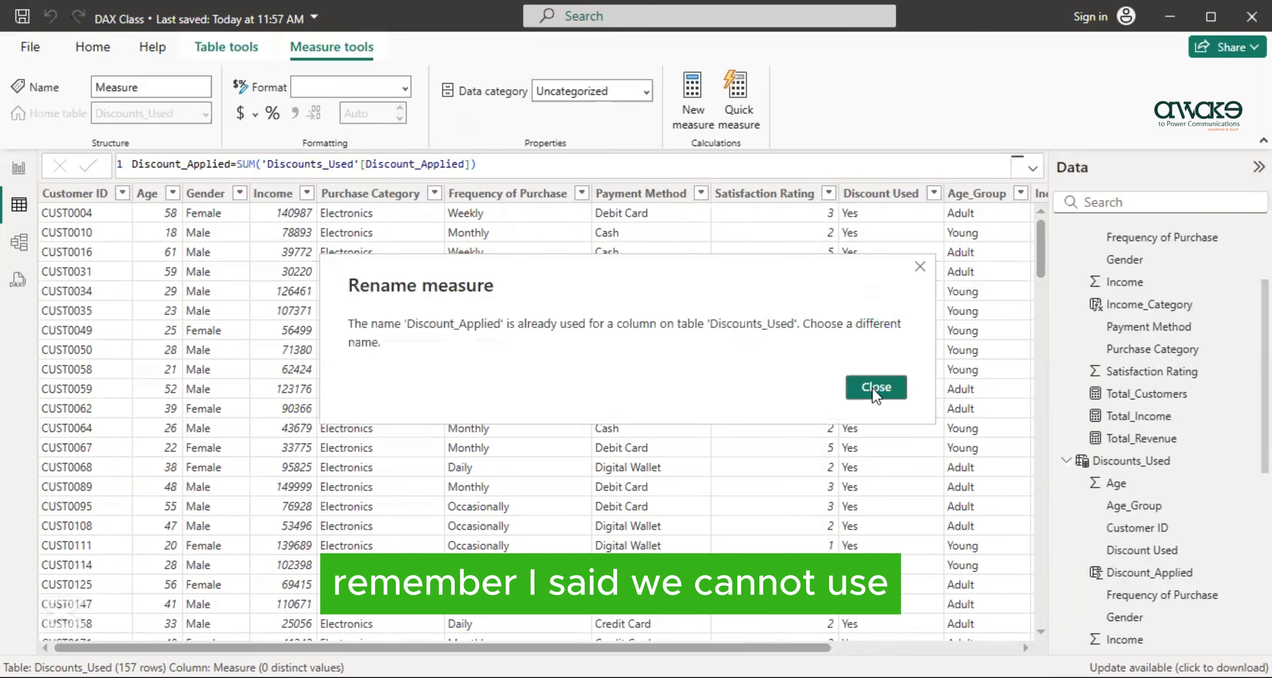
- Change the measure's name in the formula to Discounts and commit it
{"action": "left_click", "coordinate": [873, 387]}
{"action": "double_click", "coordinate": [185, 166]}
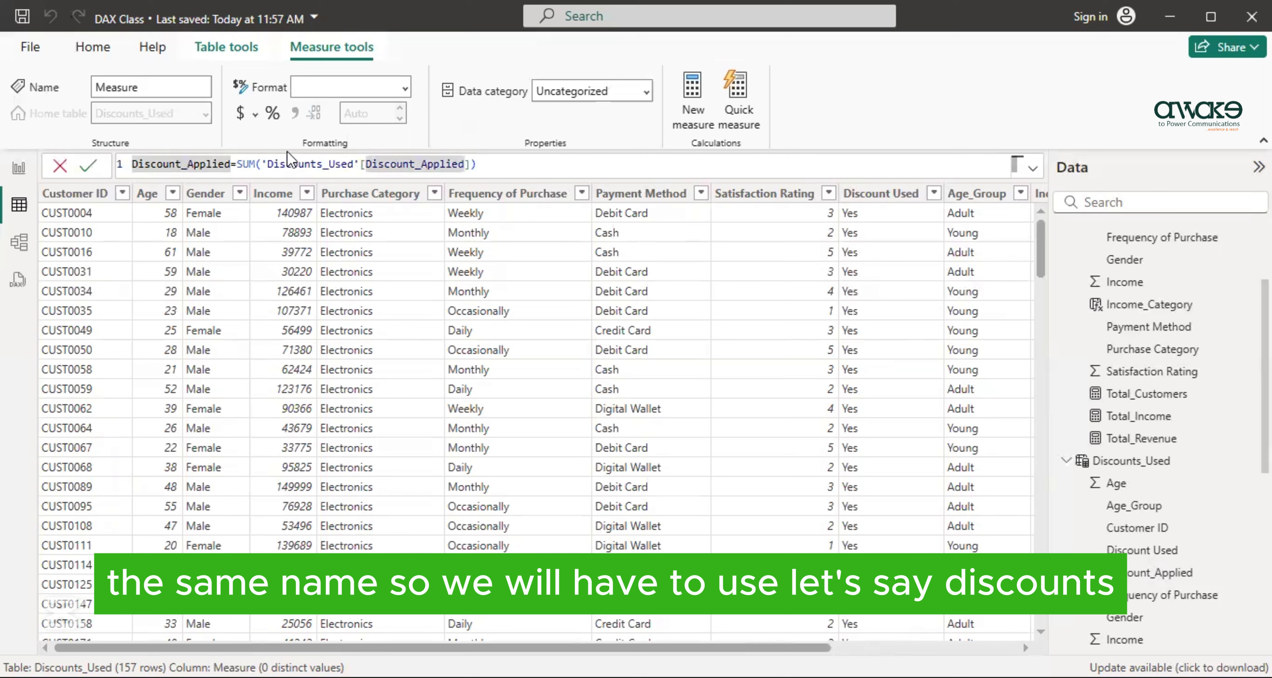
{"action": "type", "text": "Discounts"}
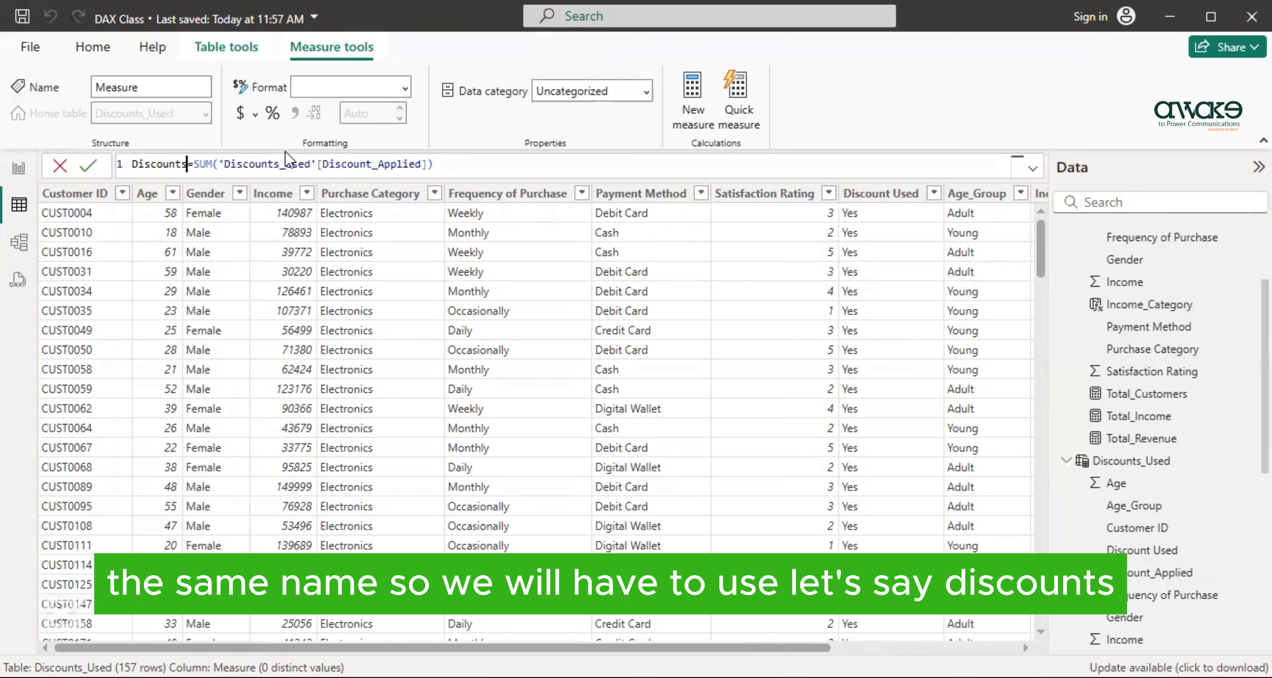
{"action": "key", "text": "Return"}
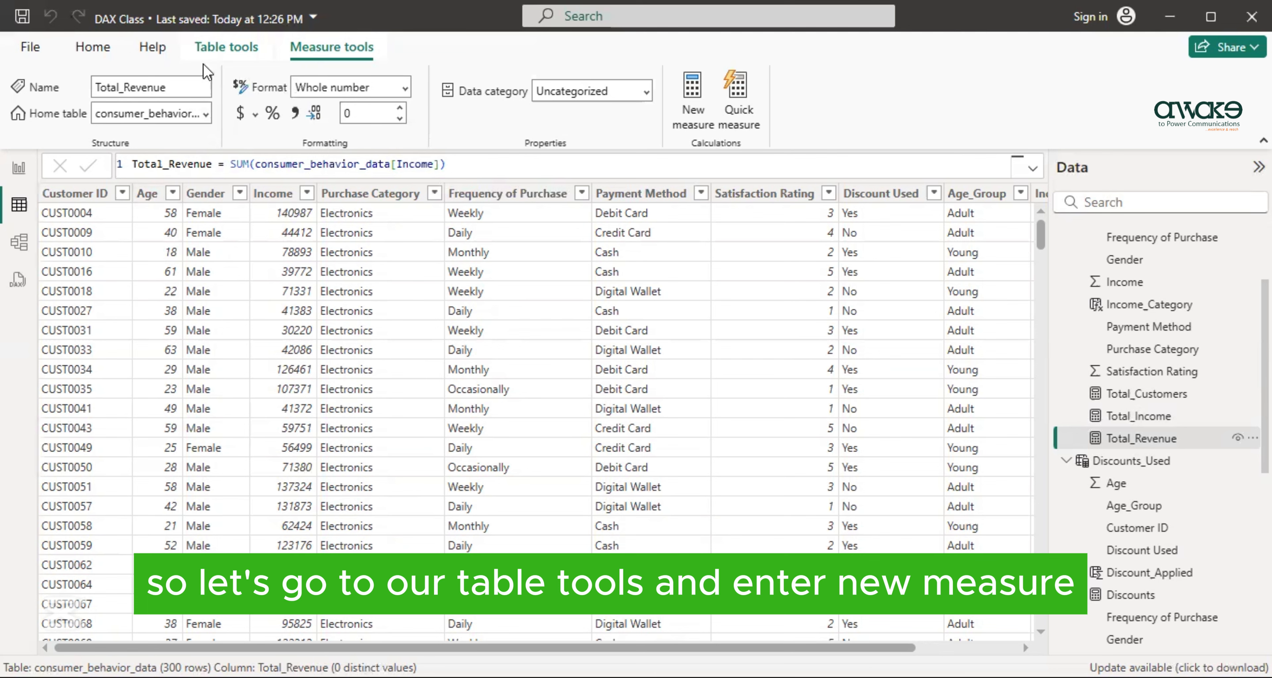
- Create a measure named Minimum in the consumer_behavior_data table with the formula MIN('consumer_behavior_data'[Income])
{"action": "left_click", "coordinate": [220, 49]}
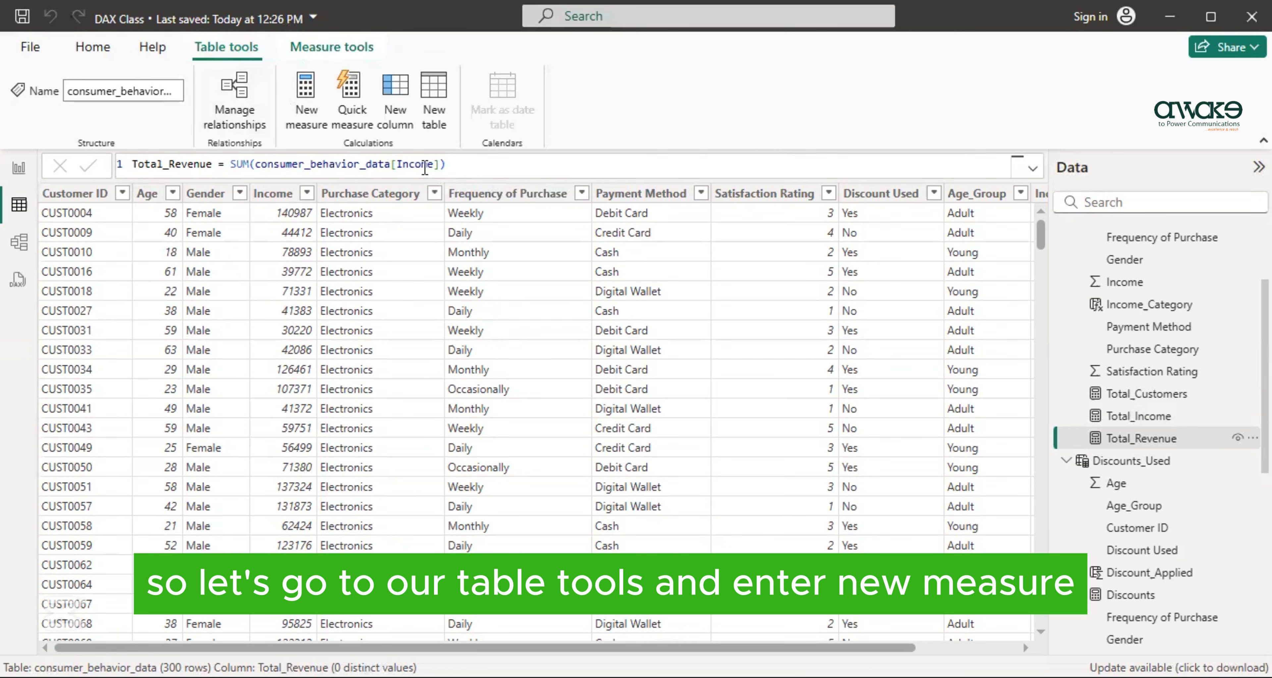
{"action": "left_click", "coordinate": [321, 128]}
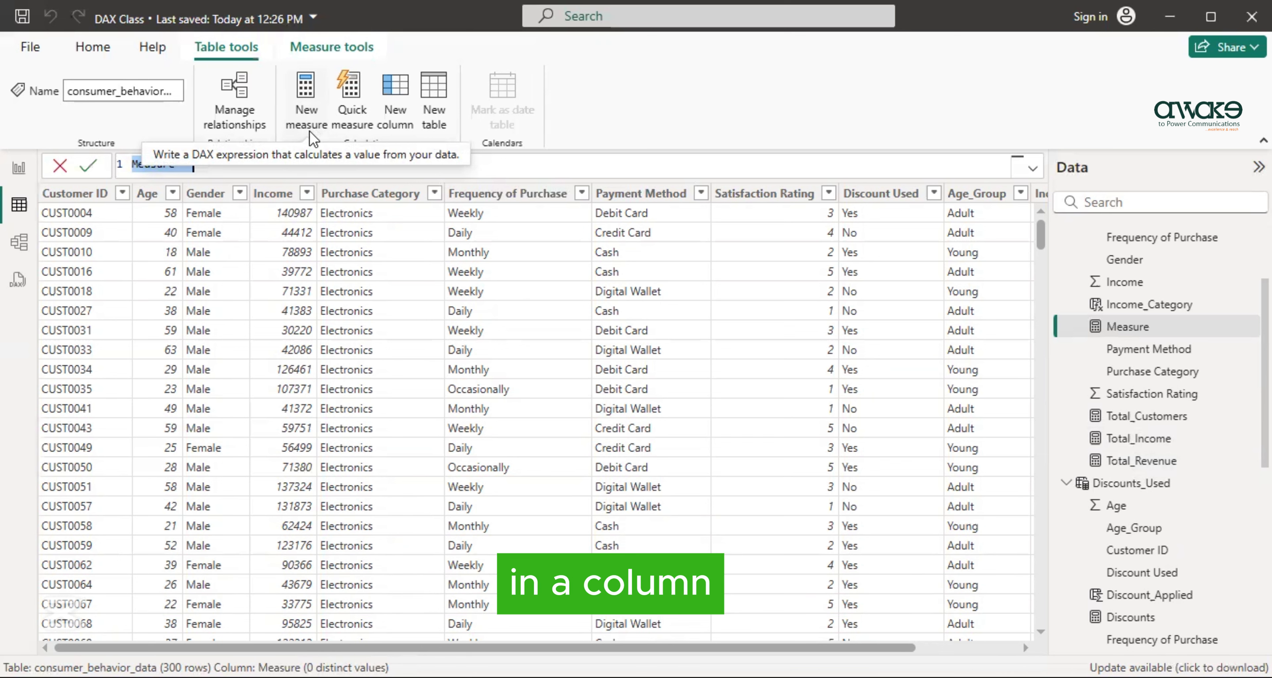
{"action": "type", "text": "Minimum"}
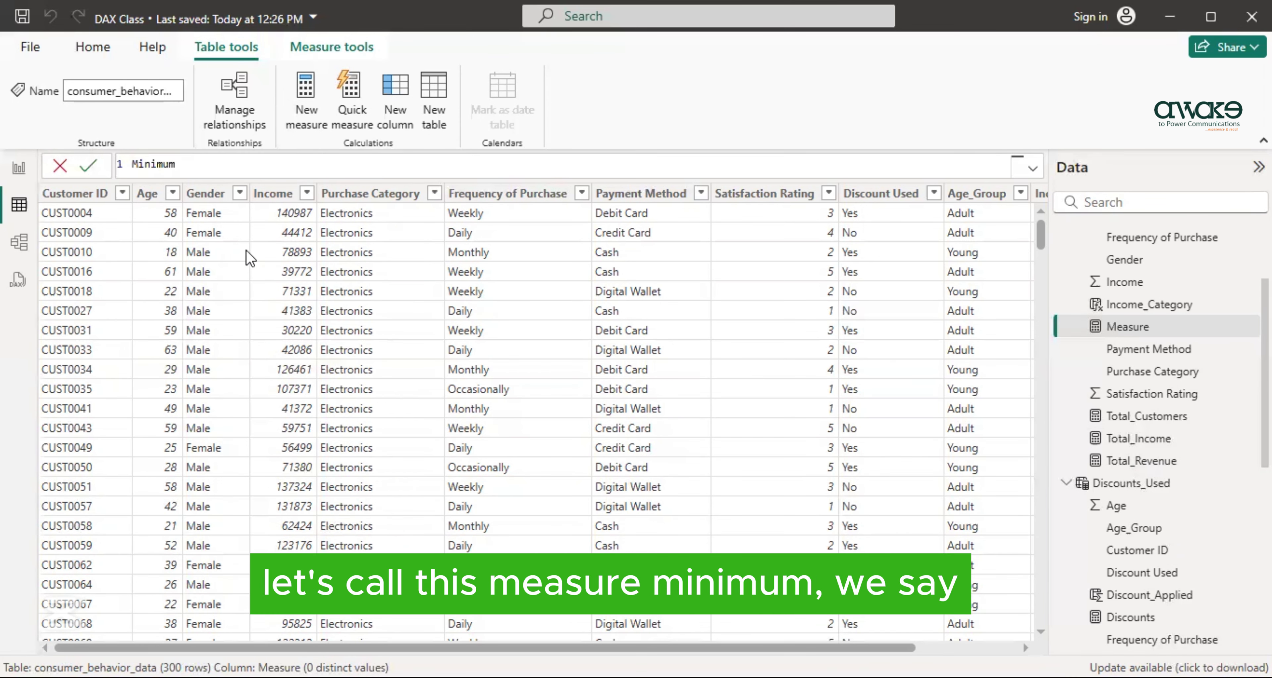
{"action": "type", "text": "=MIN"}
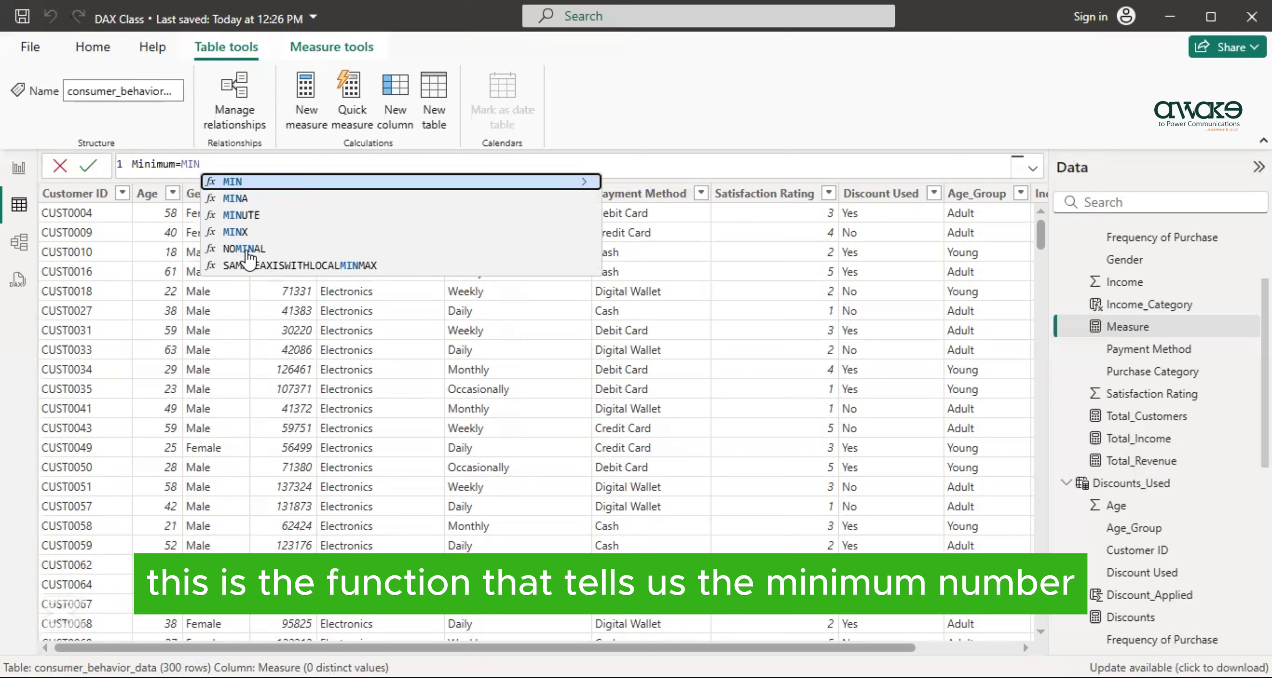
{"action": "type", "text": "("}
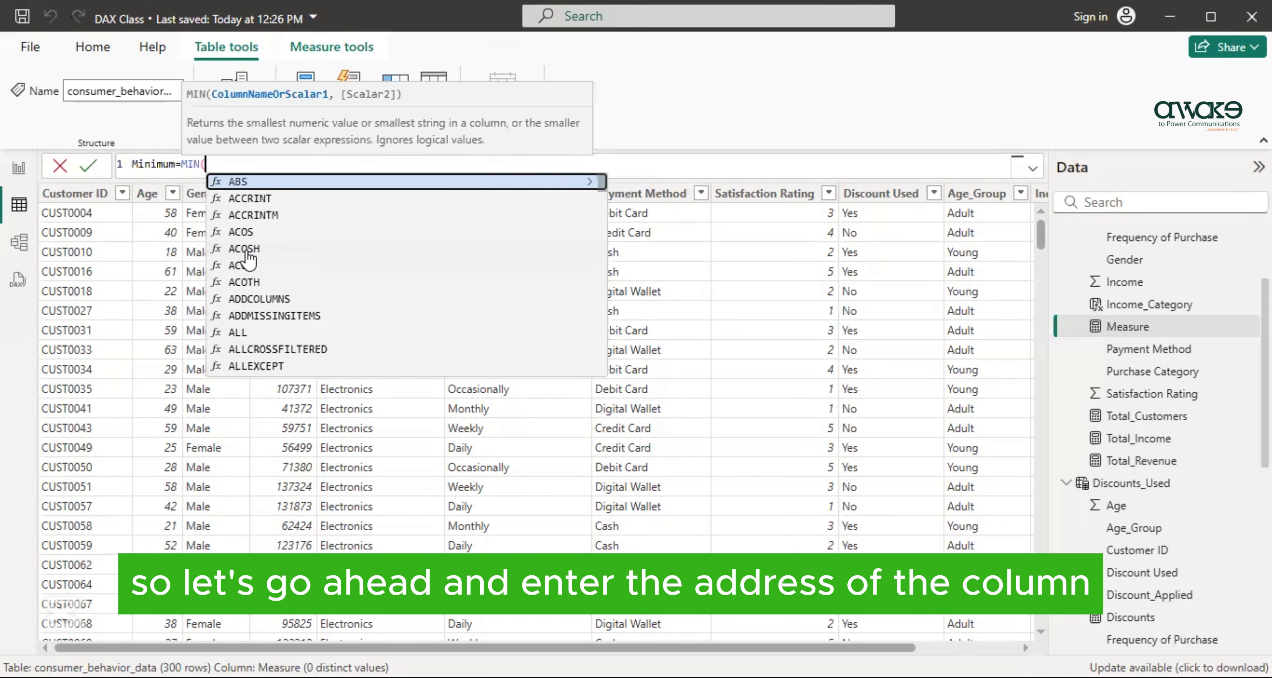
{"action": "type", "text": "'"}
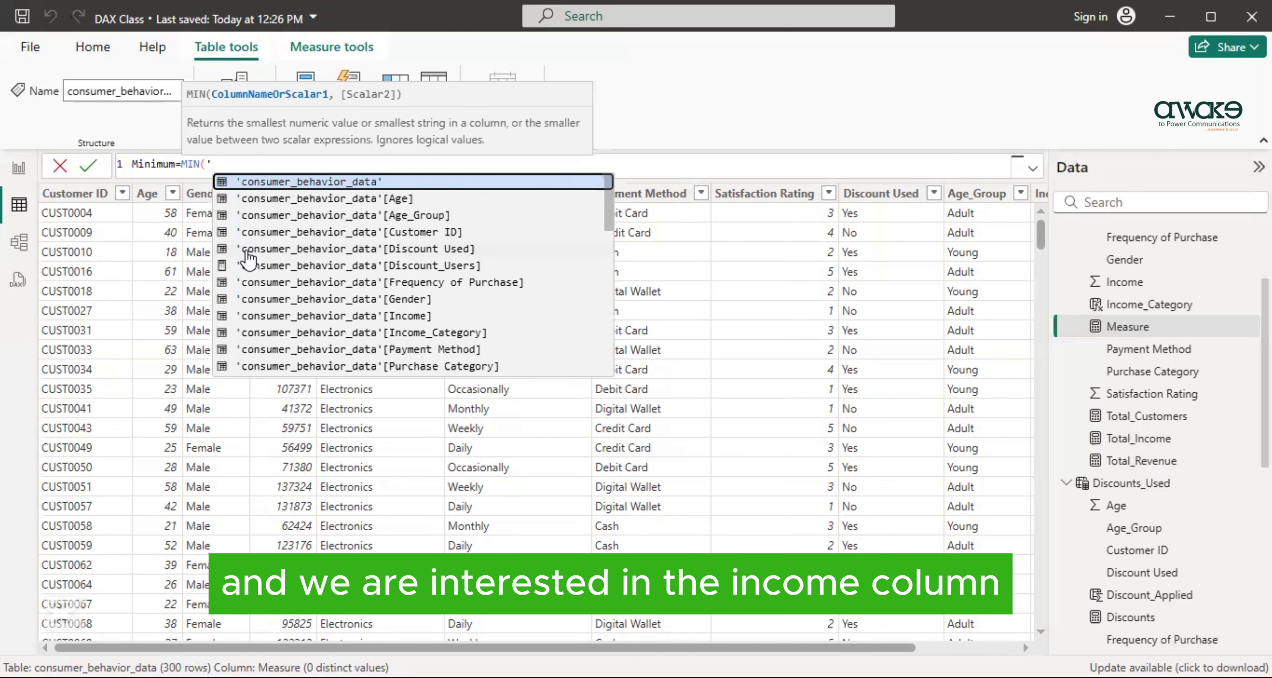
{"action": "left_click", "coordinate": [316, 317]}
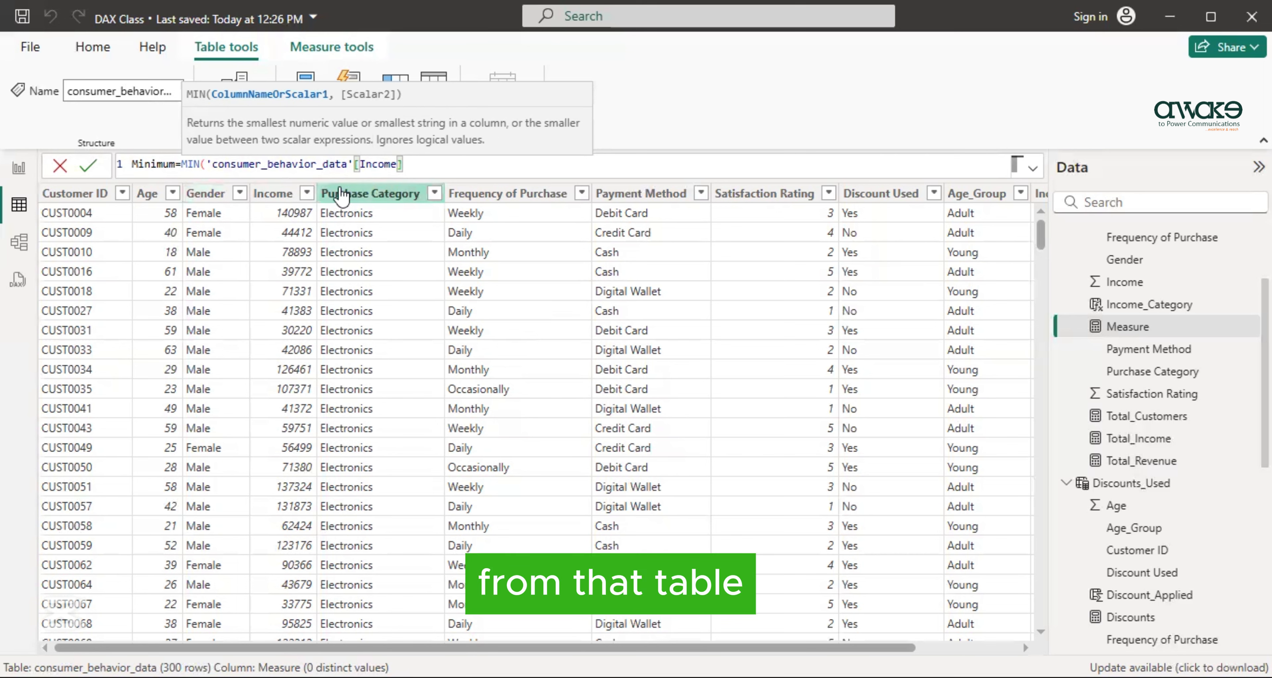
{"action": "type", "text": ")"}
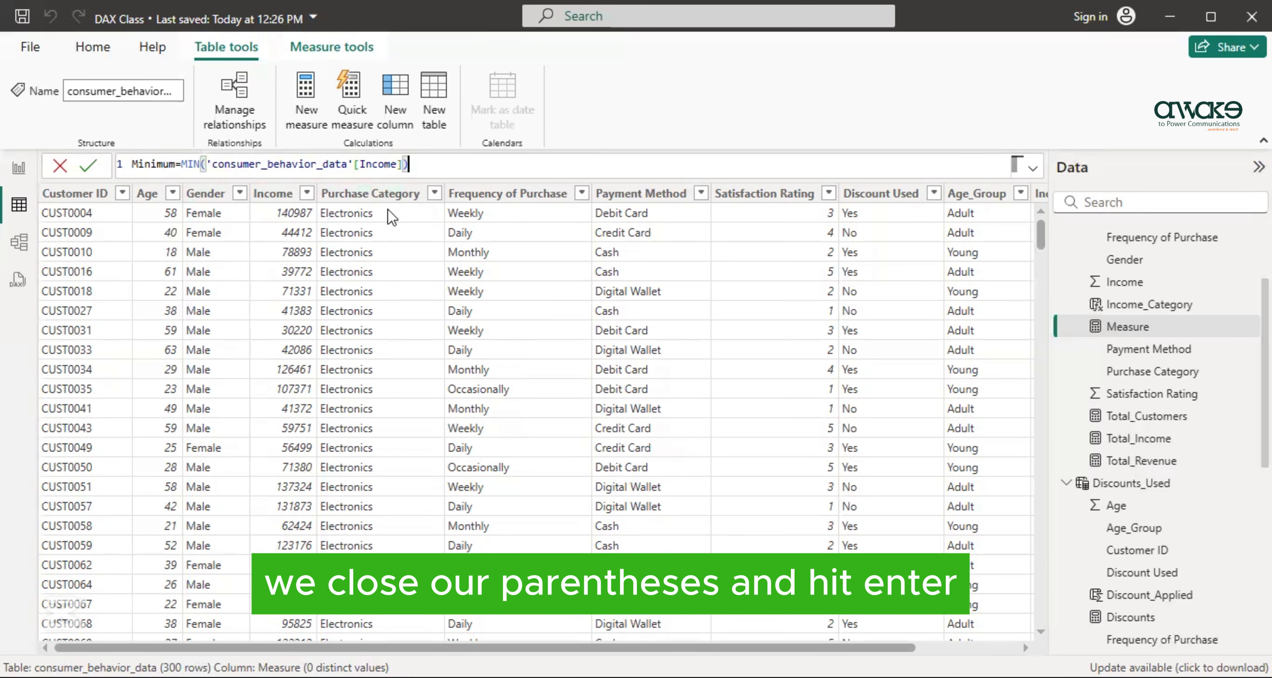
{"action": "key", "text": "Return"}
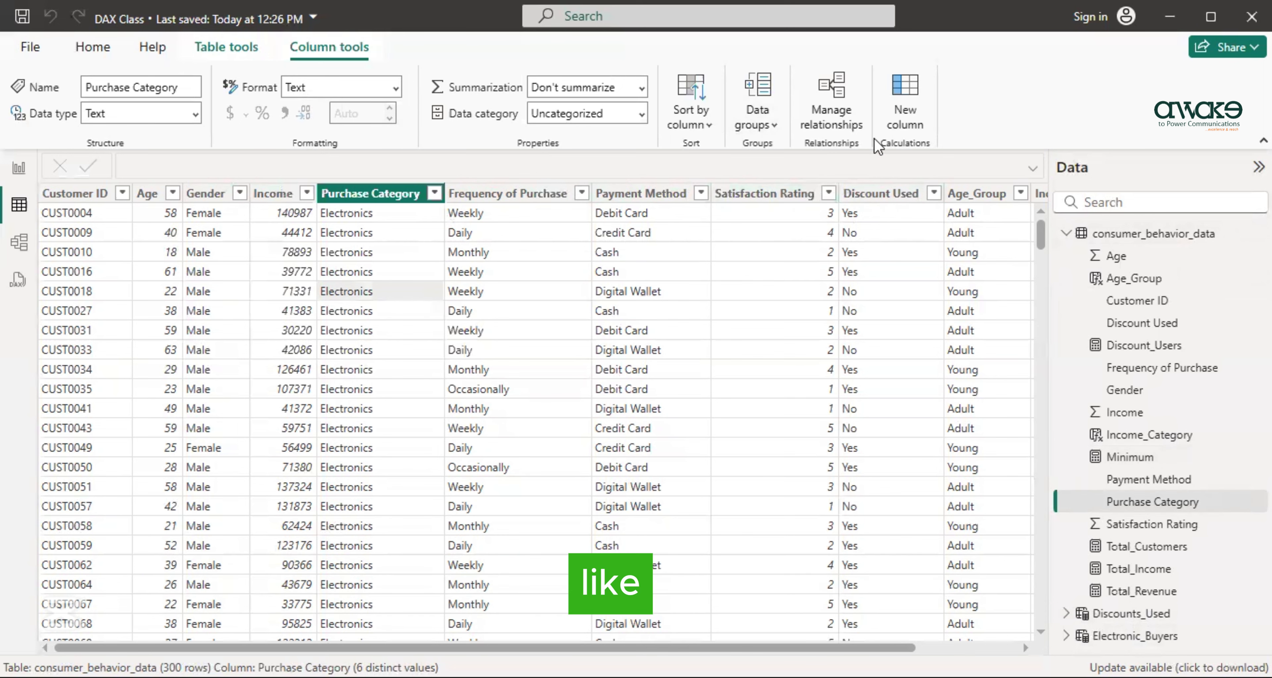
- Create a measure named Maximum in the consumer_behavior_data table with the formula MAX('consumer_behavior_data'[Income])
{"action": "left_click", "coordinate": [224, 47]}
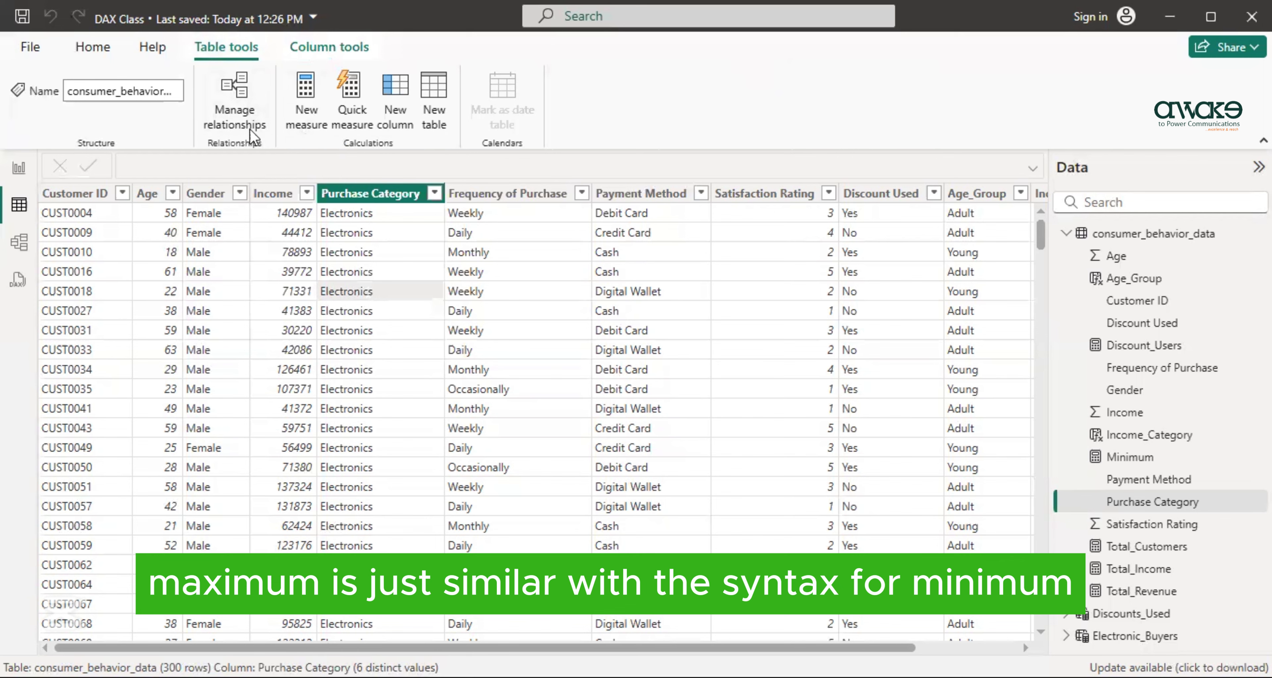
{"action": "left_click", "coordinate": [302, 104]}
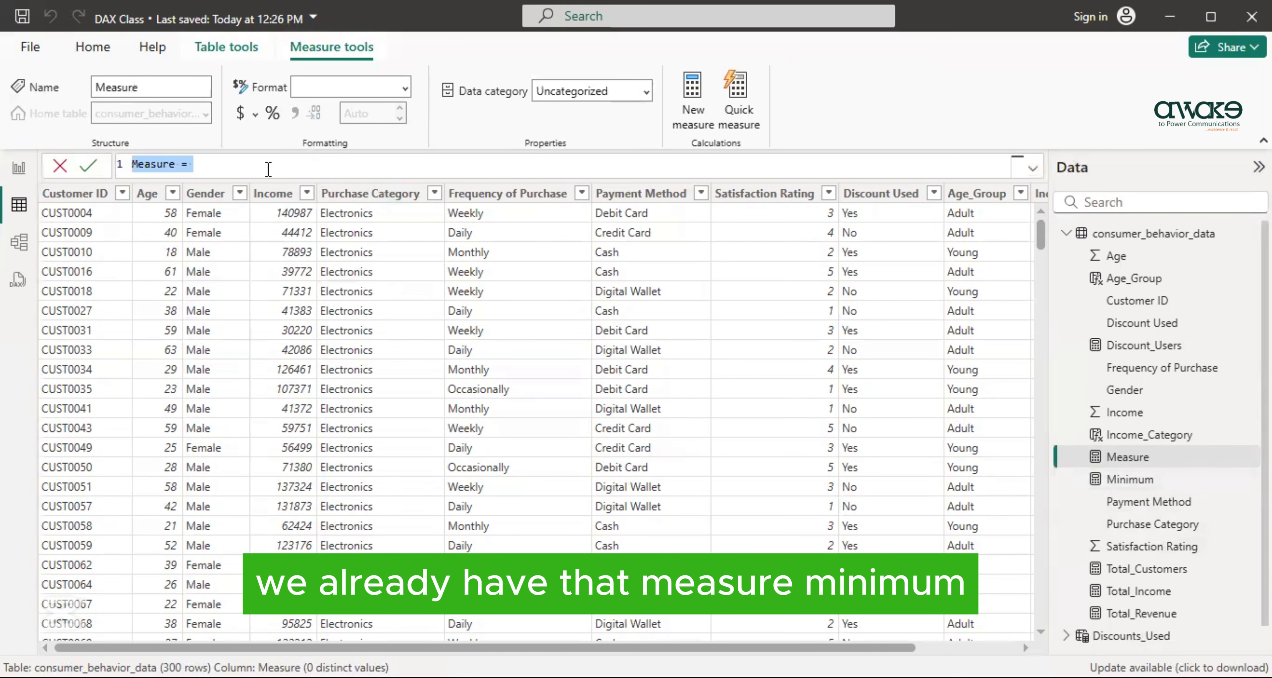
{"action": "key", "text": "BackSpace"}
{"action": "type", "text": "Ma"}
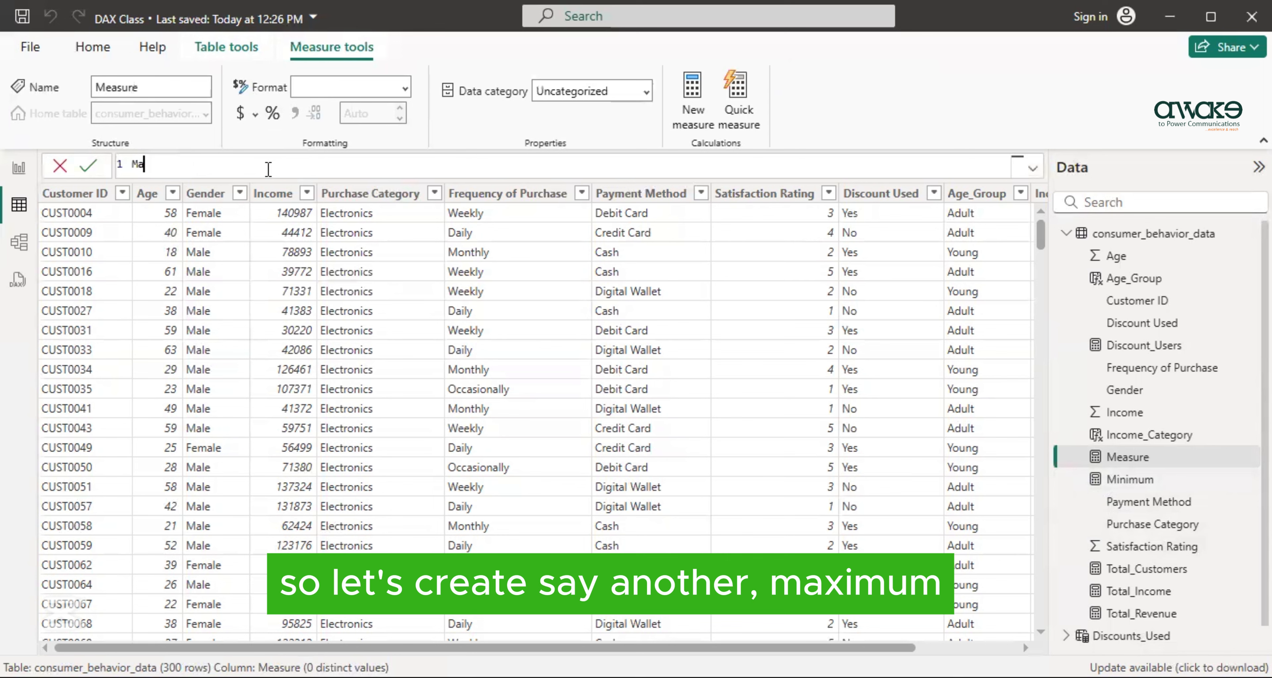
{"action": "type", "text": "ximum=MAX"}
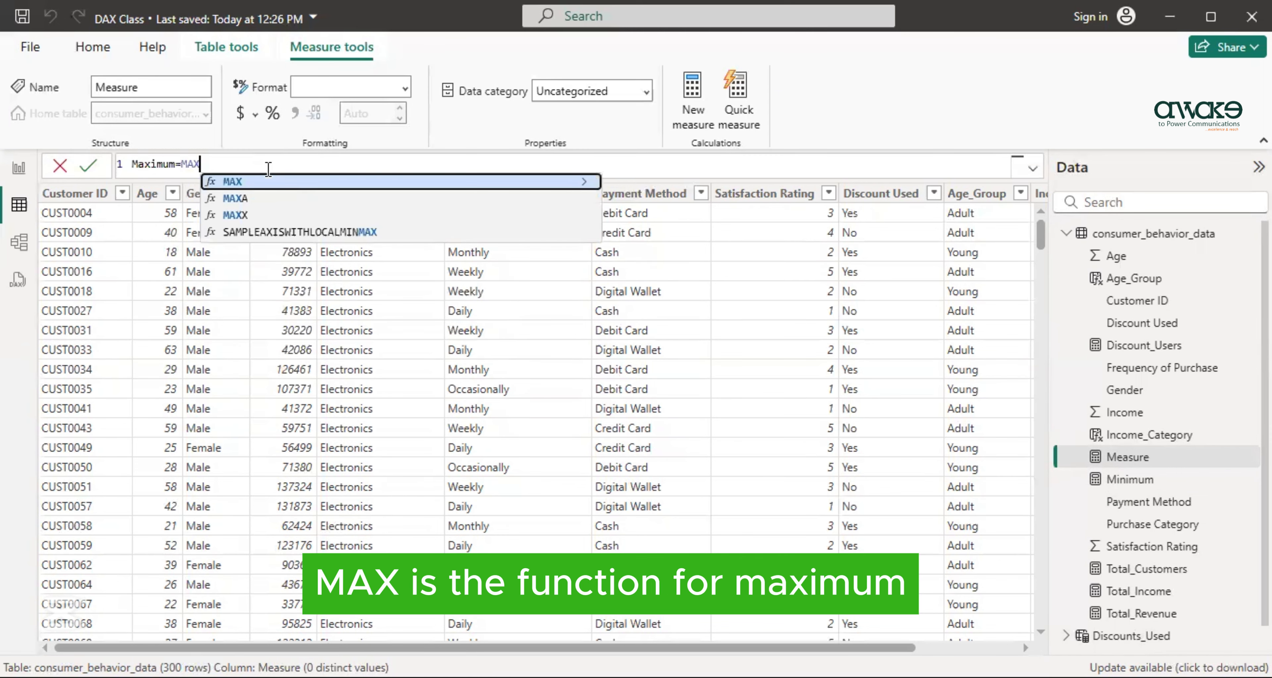
{"action": "type", "text": "("}
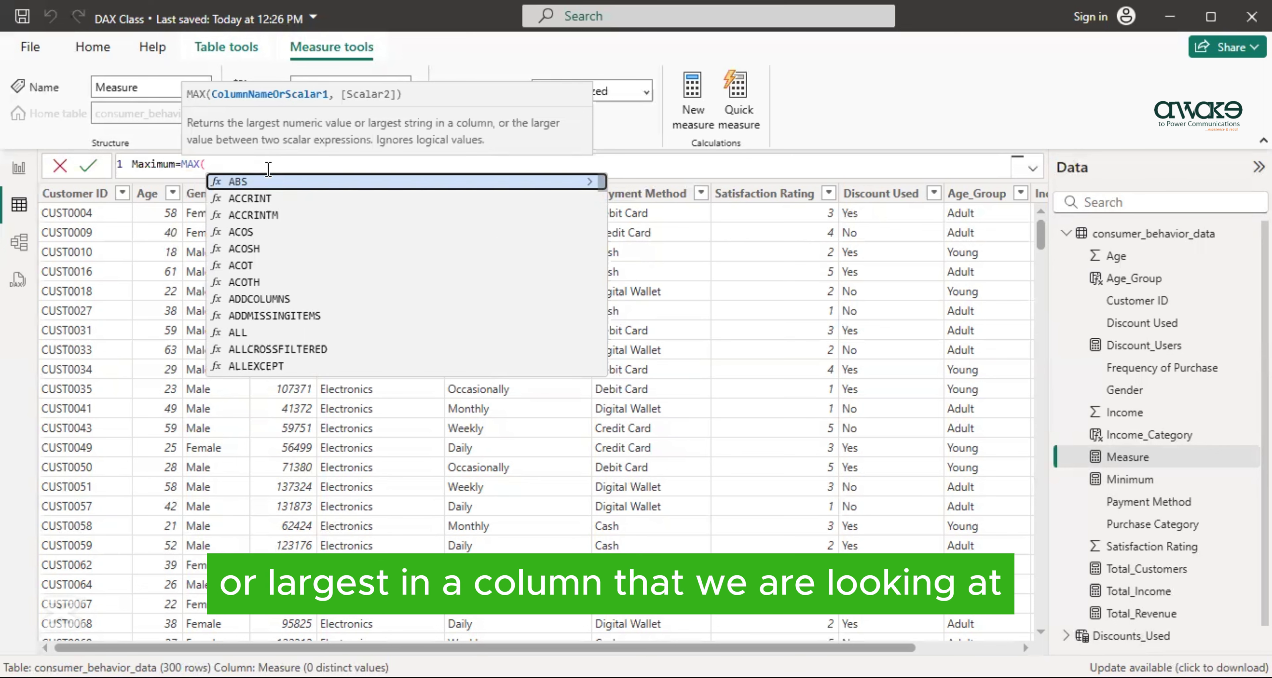
{"action": "type", "text": "'"}
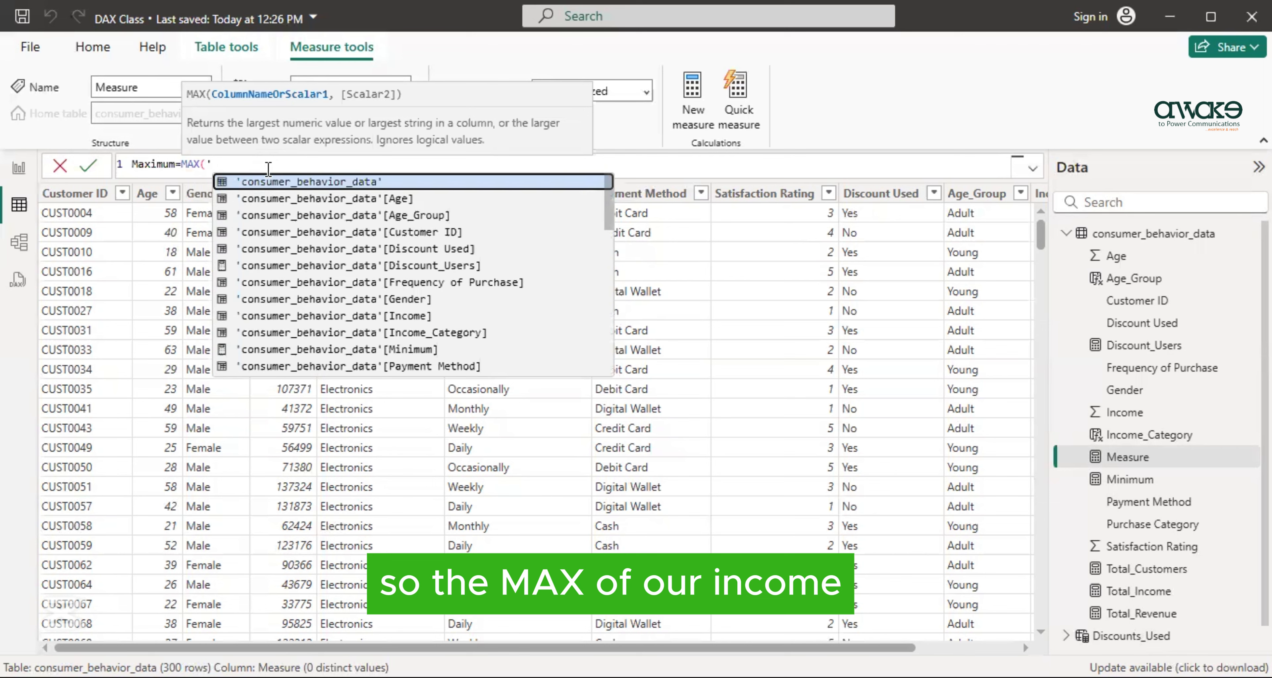
{"action": "left_click", "coordinate": [296, 316]}
{"action": "type", "text": ")"}
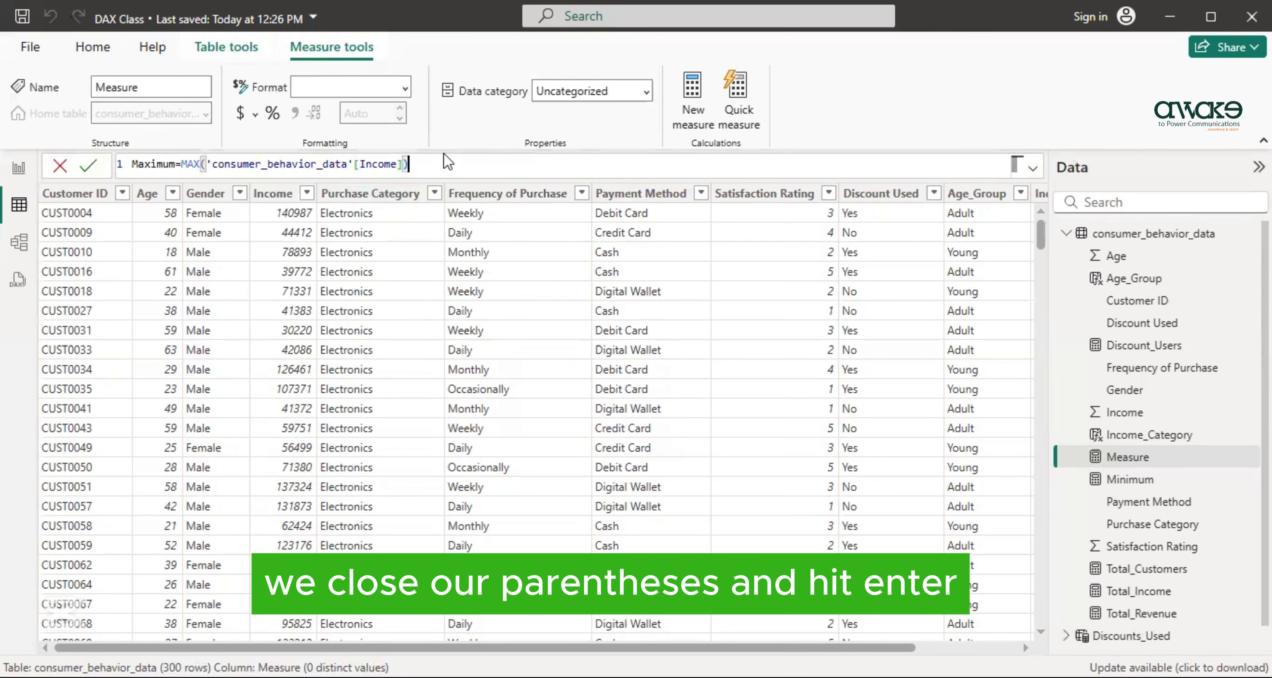
{"action": "key", "text": "Return"}
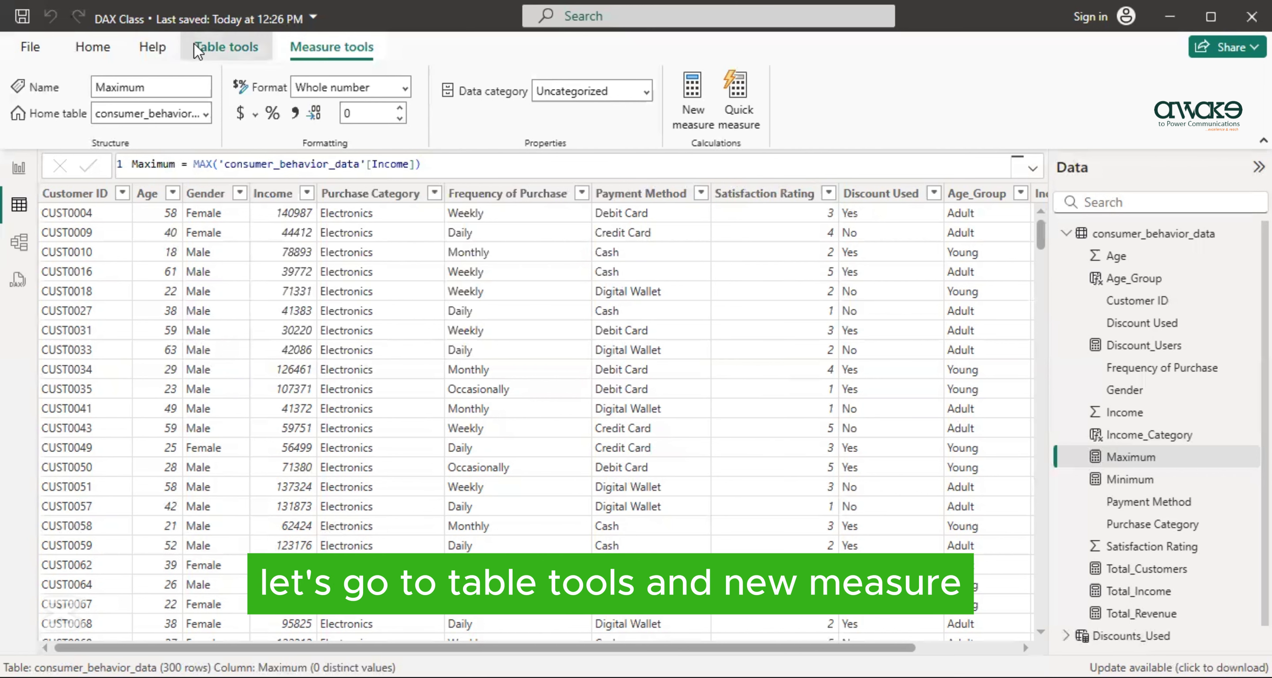
- Create a measure named Avg_Satisfaction in the consumer_behavior_data table with the formula AVERAGE(consumer_behavior_data[Satisfaction Rating])
{"action": "left_click", "coordinate": [226, 47]}
{"action": "left_click", "coordinate": [310, 117]}
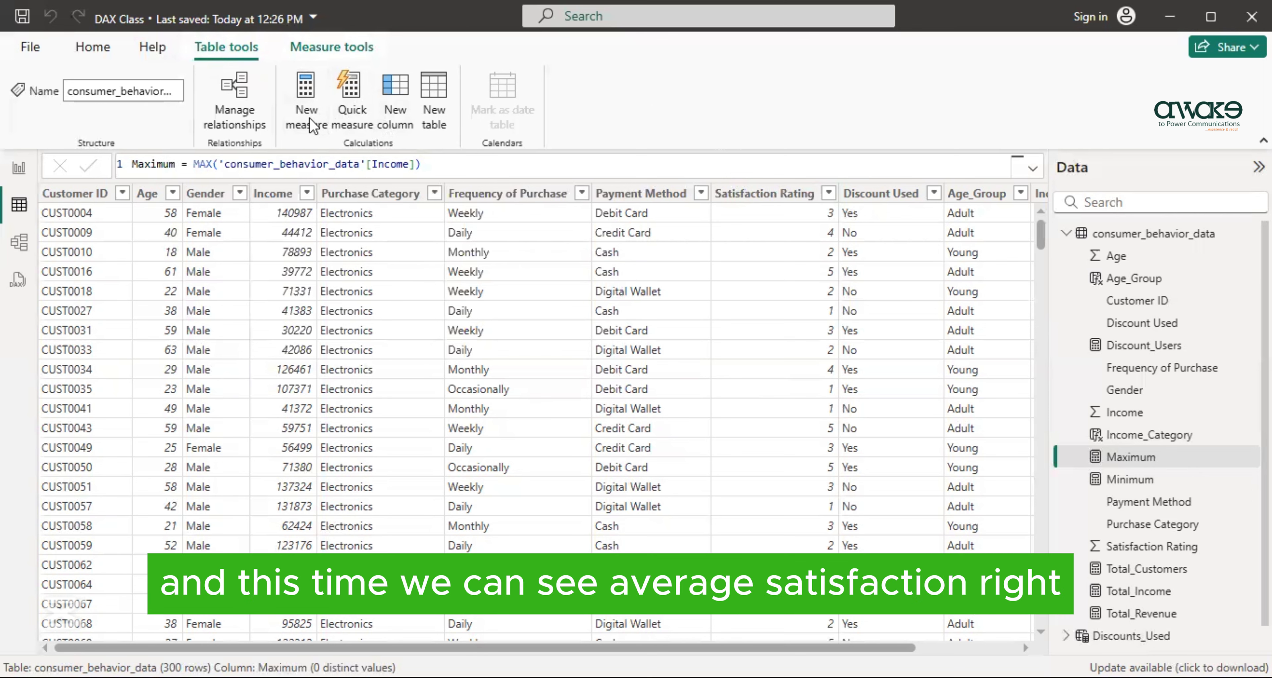
{"action": "left_click", "coordinate": [310, 123]}
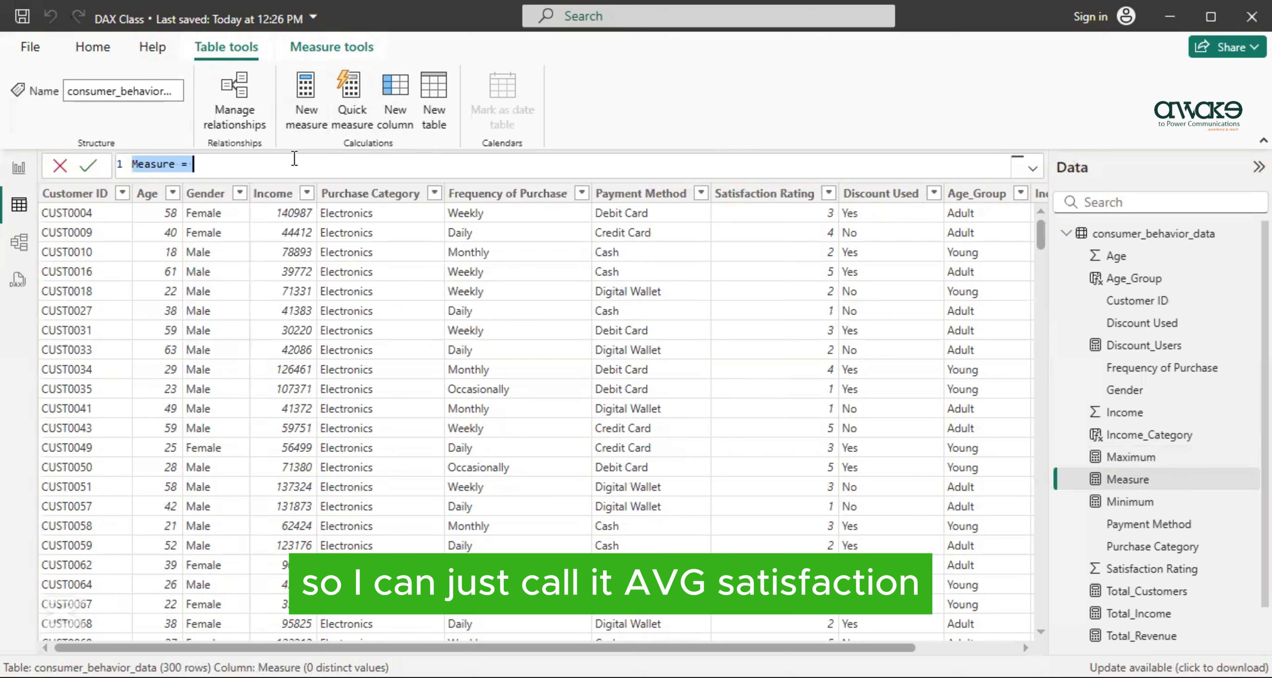
{"action": "type", "text": "Avg_"}
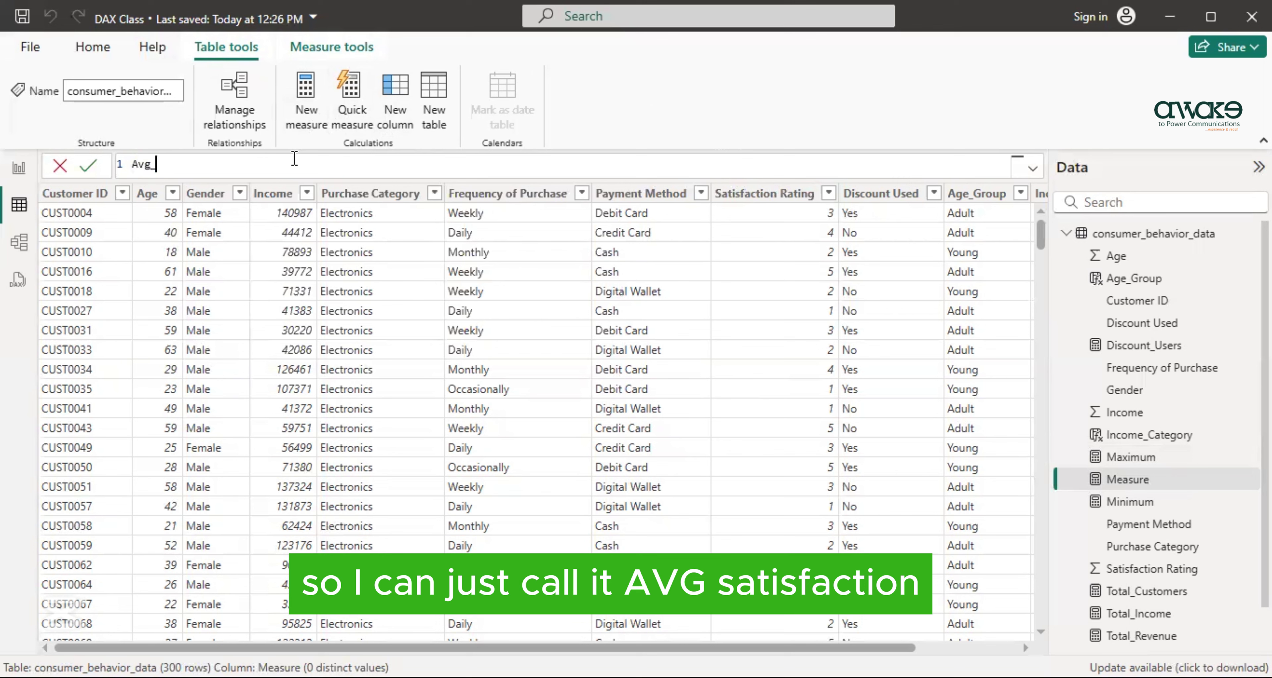
{"action": "type", "text": "Satisfaction="}
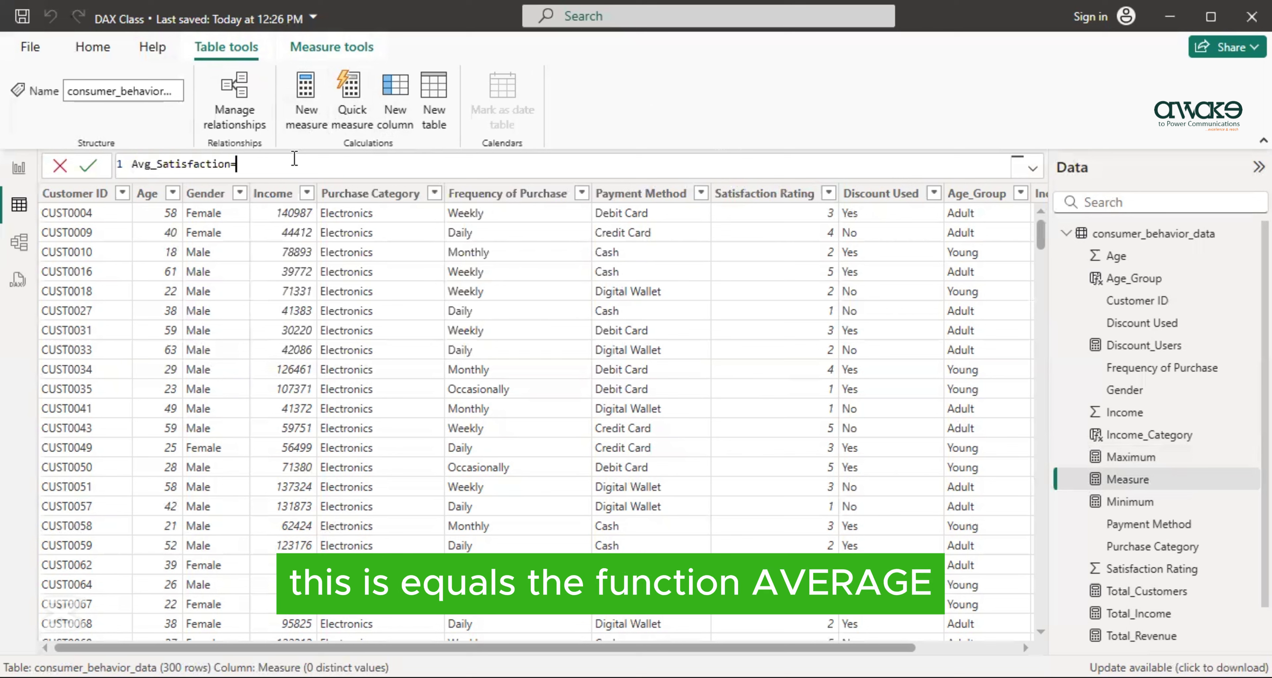
{"action": "type", "text": "AVERAGE"}
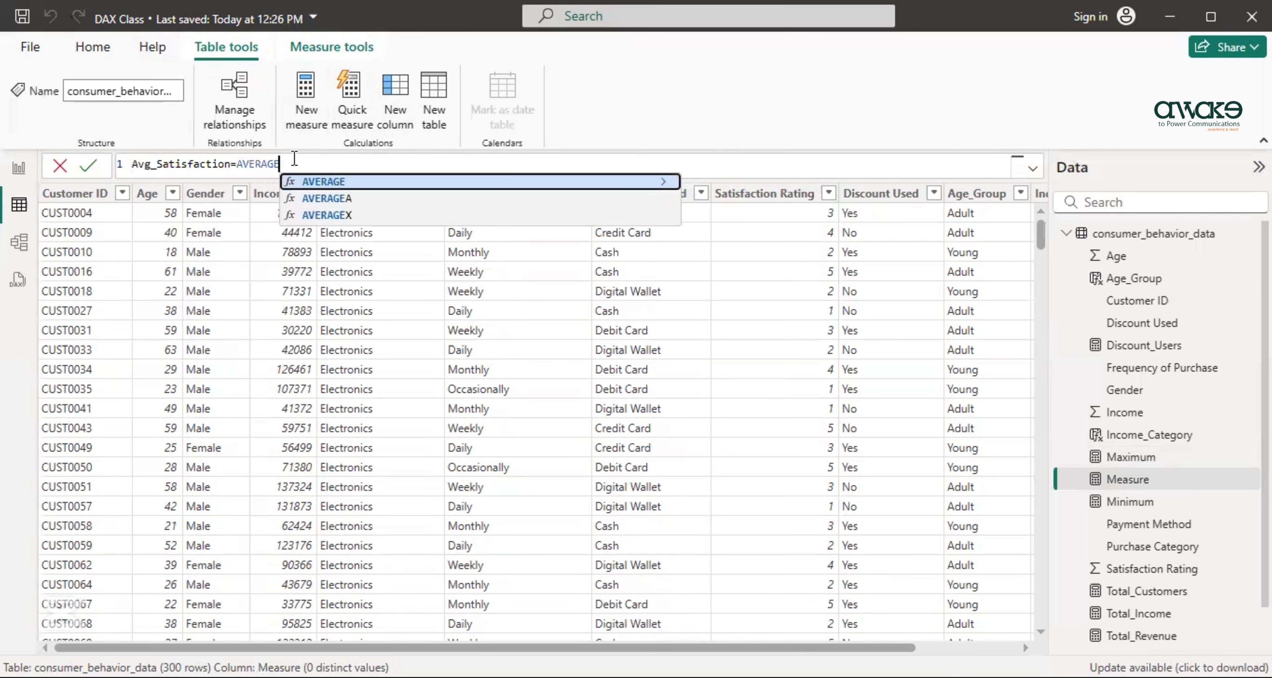
{"action": "type", "text": "("}
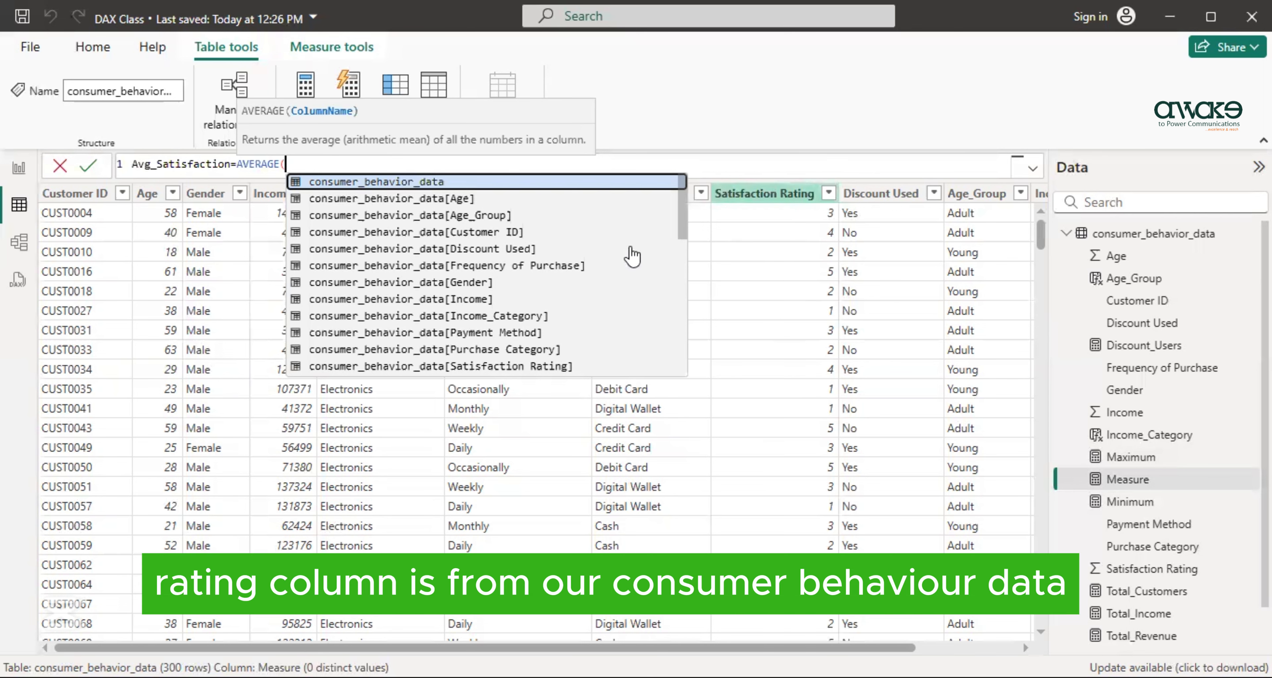
{"action": "left_click", "coordinate": [453, 366]}
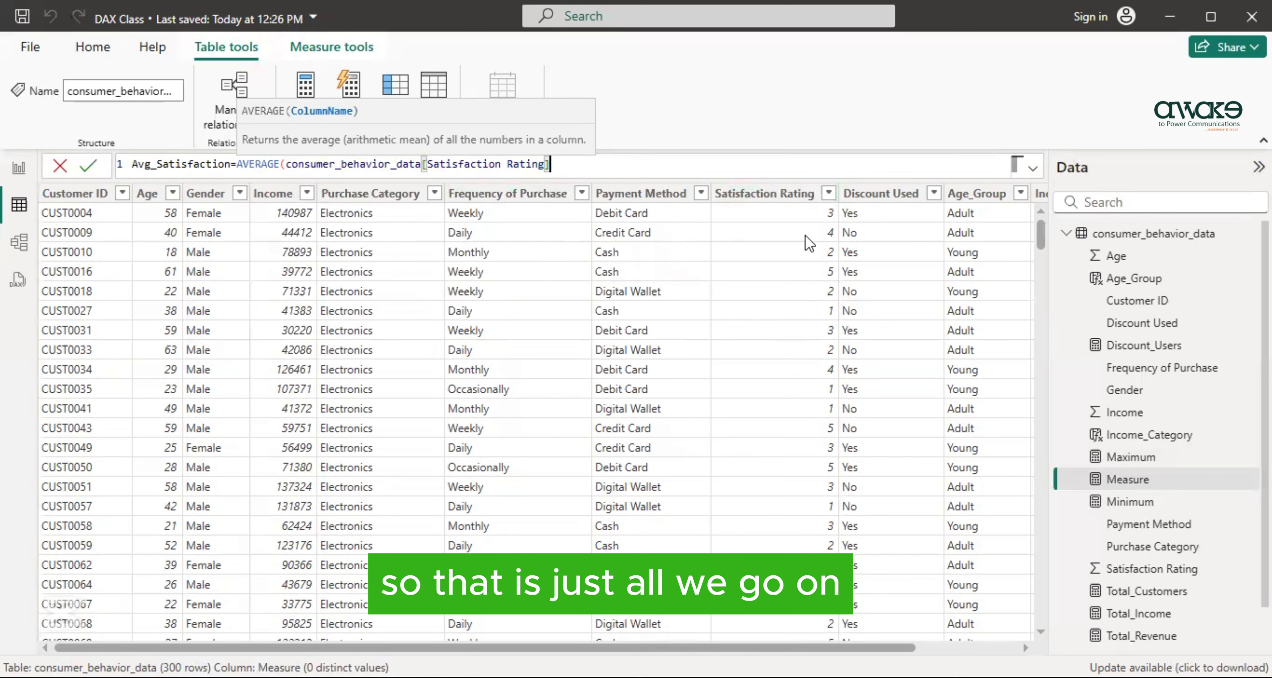
{"action": "type", "text": ")"}
{"action": "key", "text": "Return"}
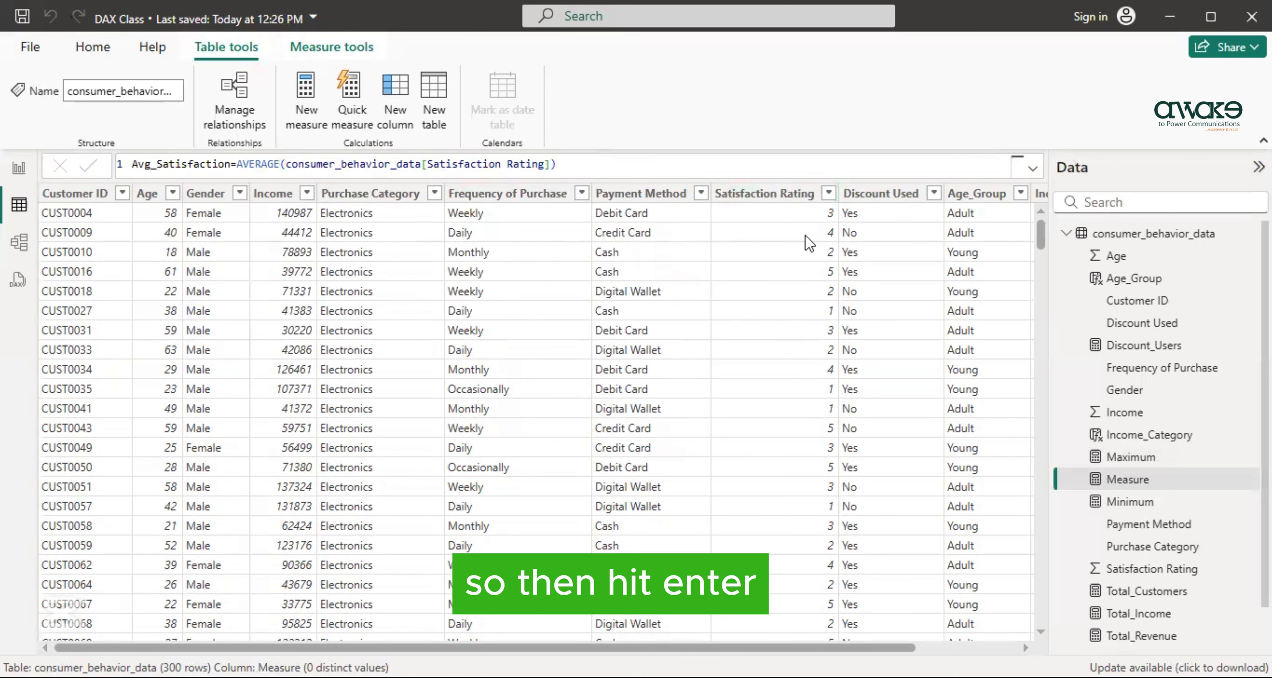